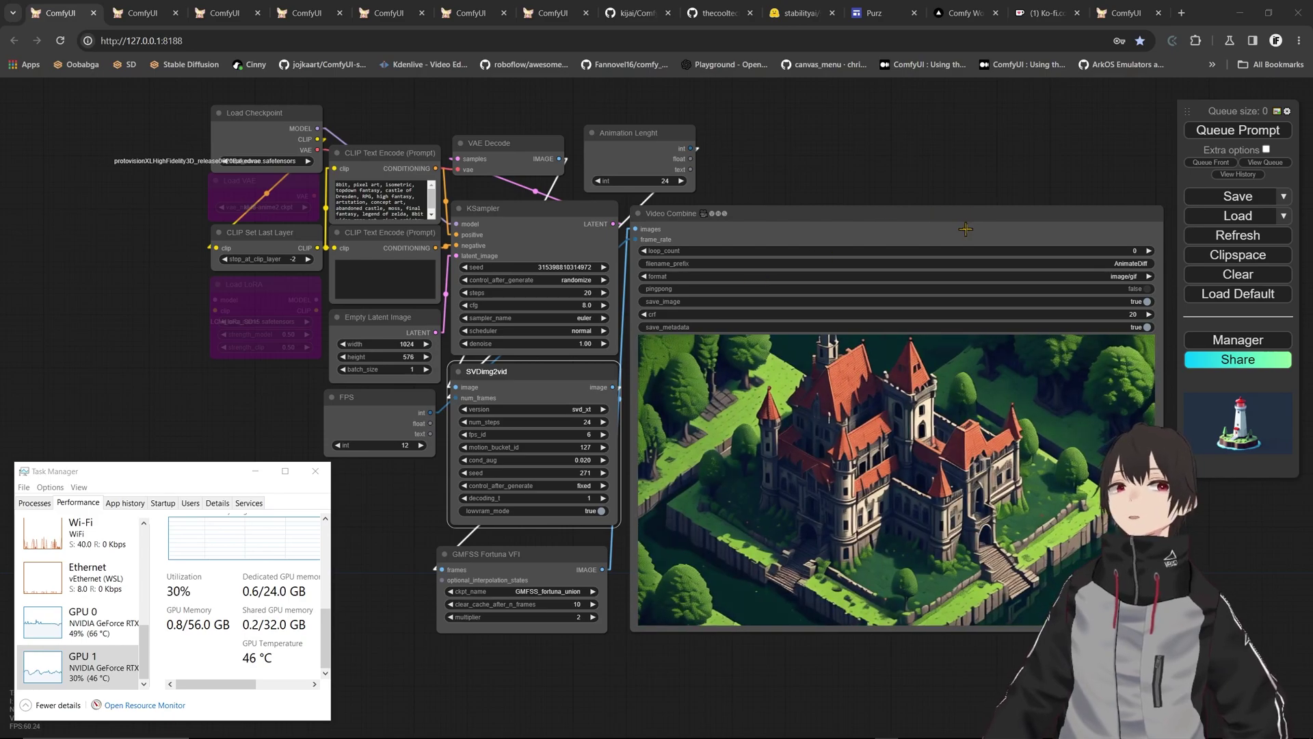
Pan and zoom around the castle SDXL-to-SVDimg2vid workflow to review its nodes.
mouse_move(950, 150)
mouse_down()
mouse_move(896, 147)
mouse_move(928, 147)
mouse_up()
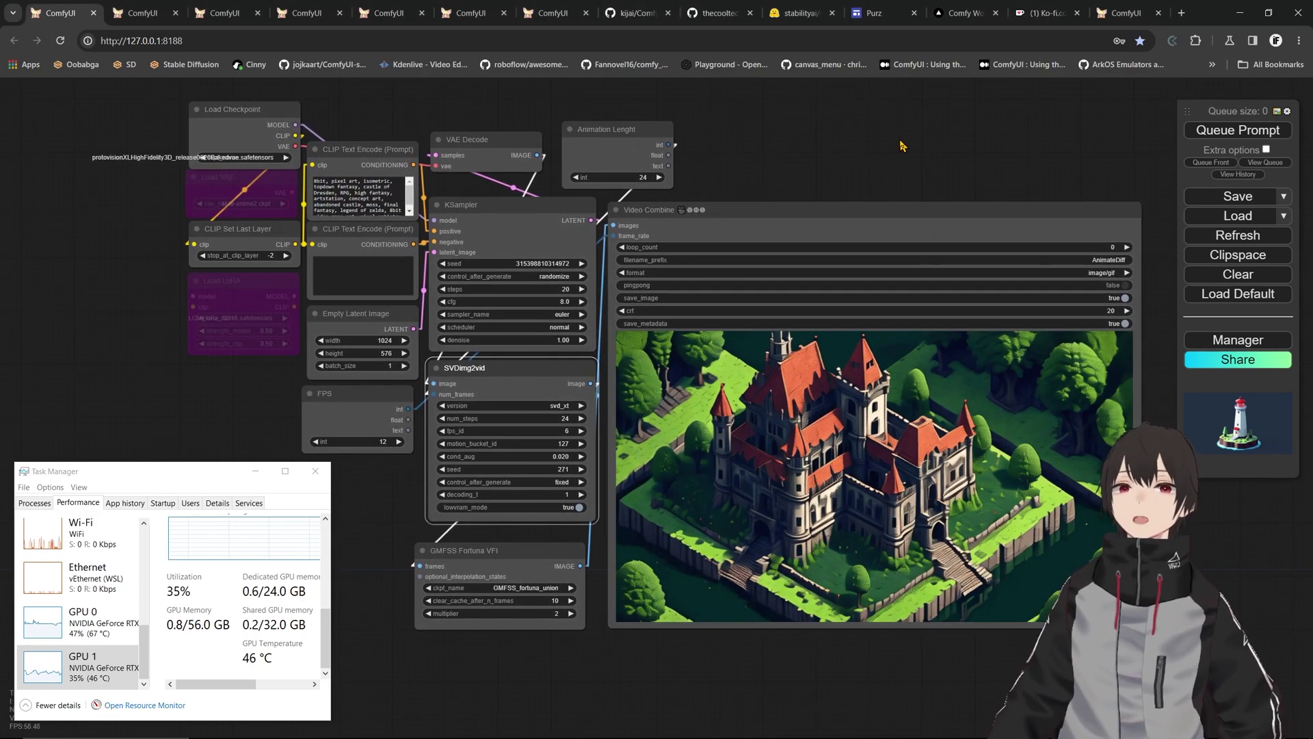
scroll(899, 151, up, 1)
scroll(862, 167, up, 1)
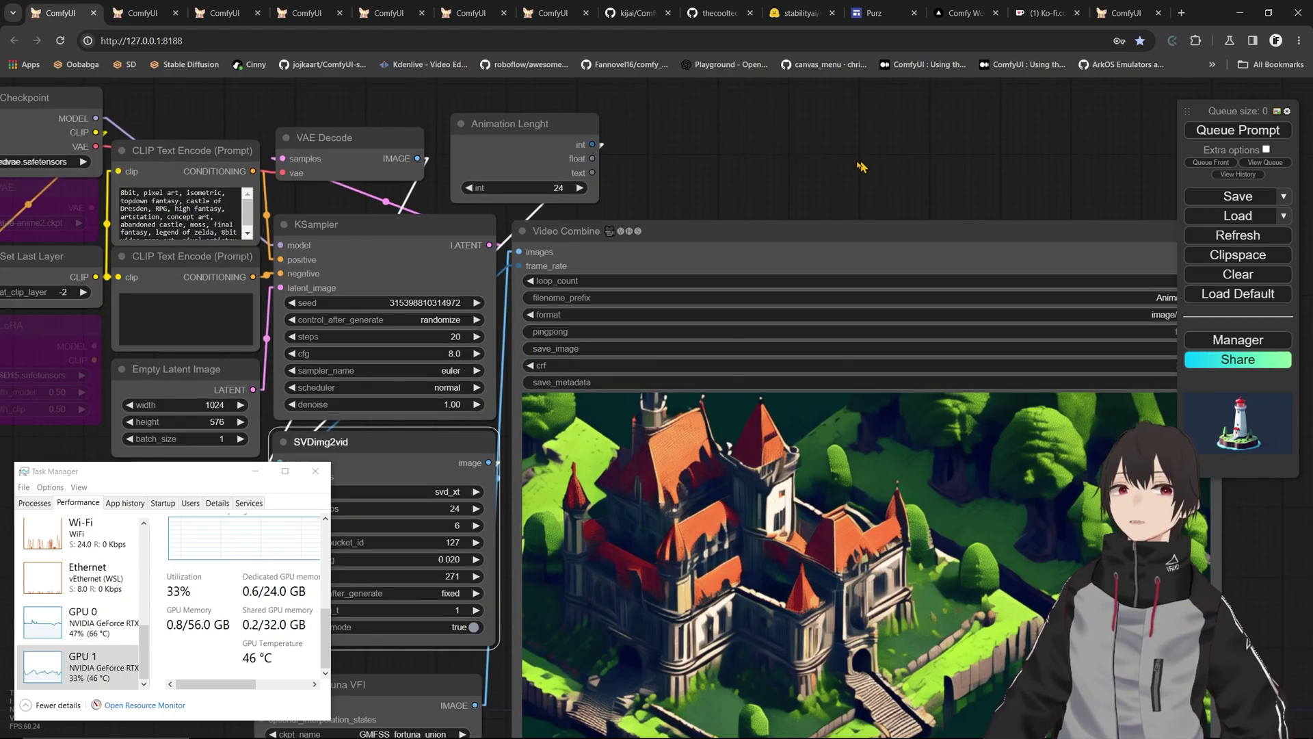
scroll(839, 153, down, 1)
scroll(838, 153, up, 1)
scroll(820, 147, down, 1)
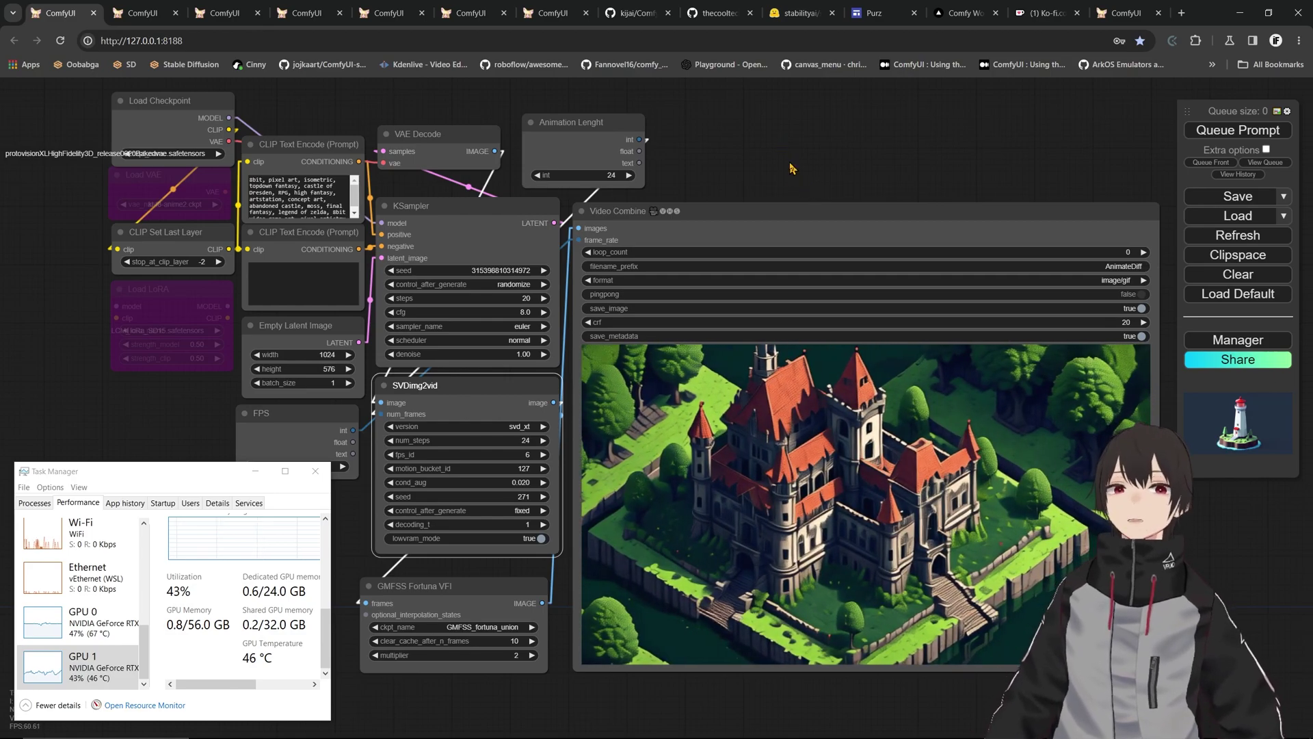
mouse_move(767, 164)
mouse_down()
mouse_move(727, 152)
mouse_move(771, 181)
mouse_move(763, 172)
mouse_up()
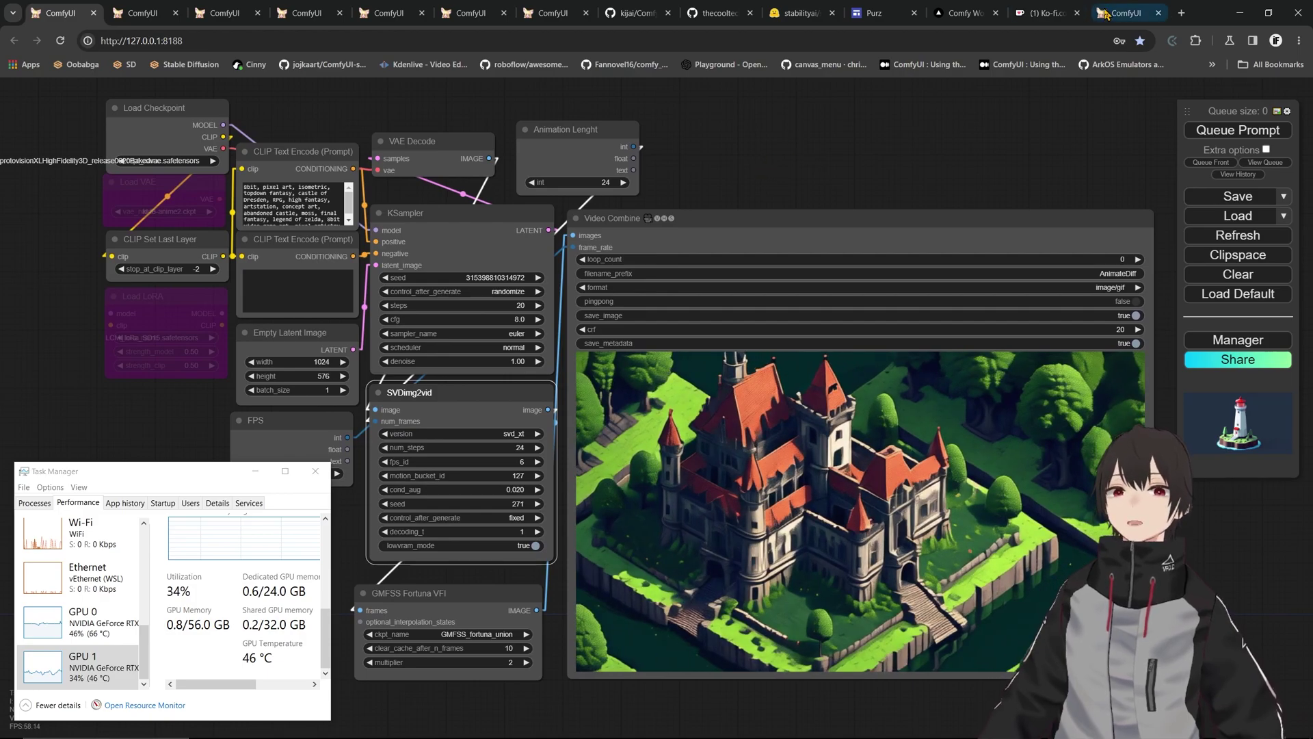
Visit the creator's Ko-fi page, then their Comfy Workflows profile listing four workflows.
click(1056, 11)
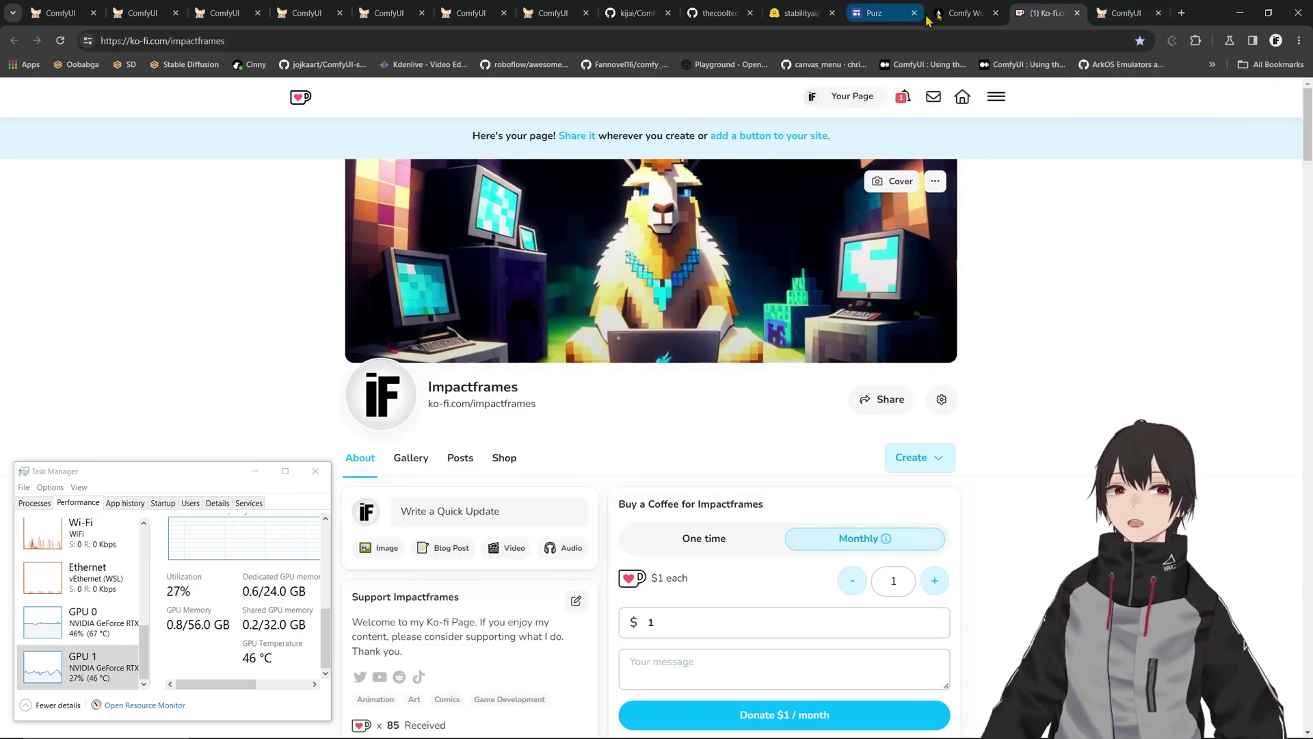
click(961, 12)
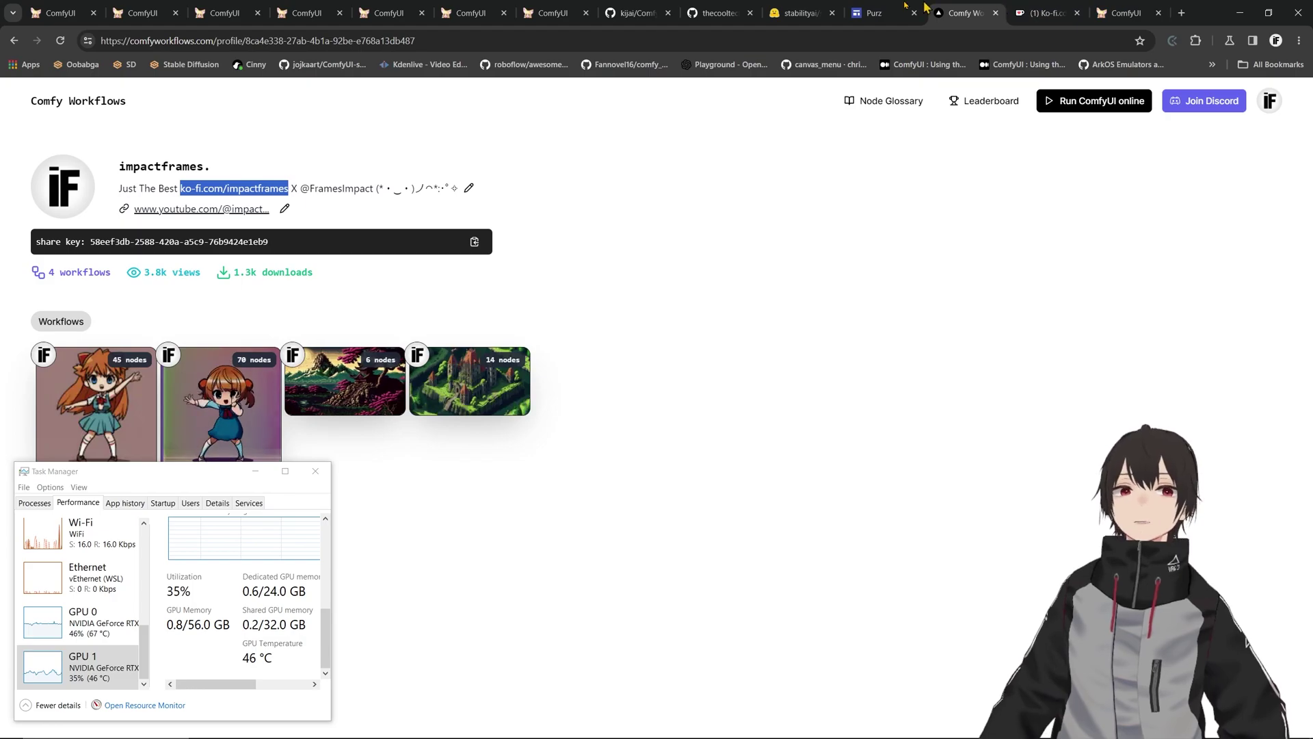
Show the top of the kijai/ComfyUI-SVD GitHub repository page.
click(640, 12)
scroll(645, 357, up, 3)
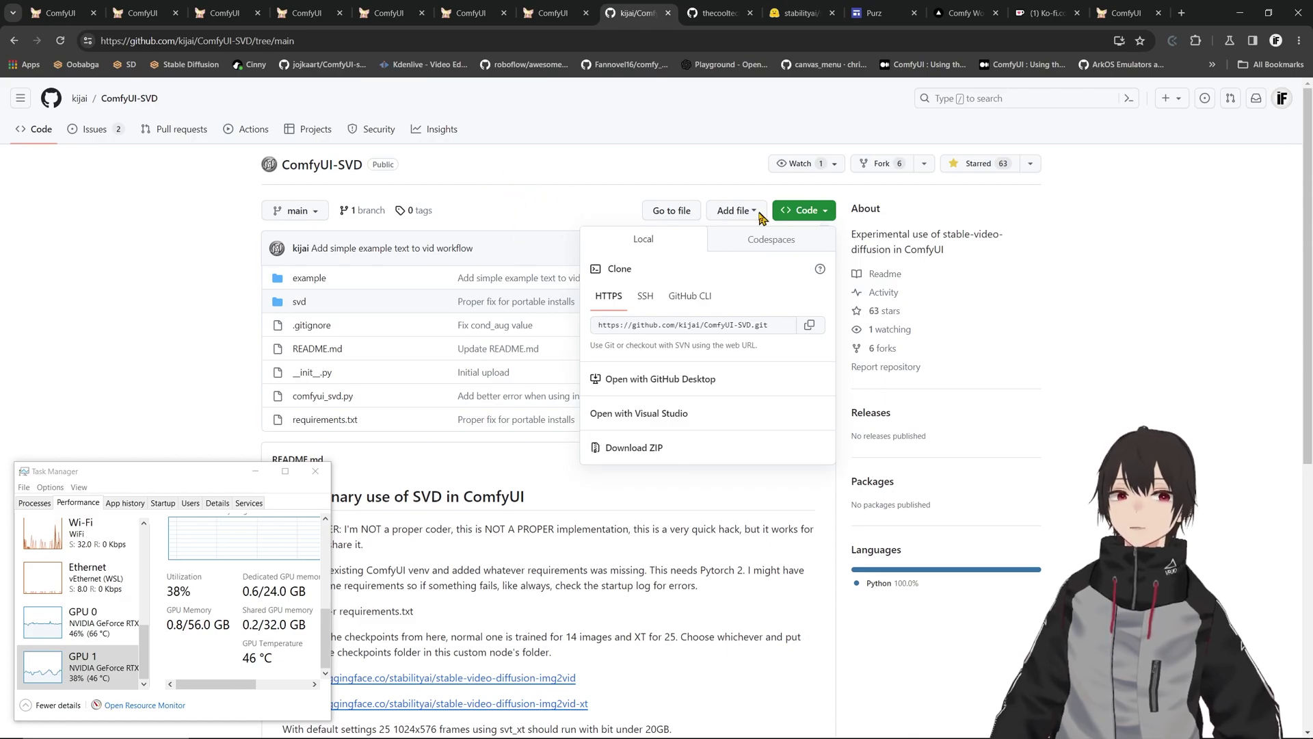
Scroll through the example workflows in thecooltechguy's ComfyUI-Stable-Video-Diffusion repository.
click(720, 13)
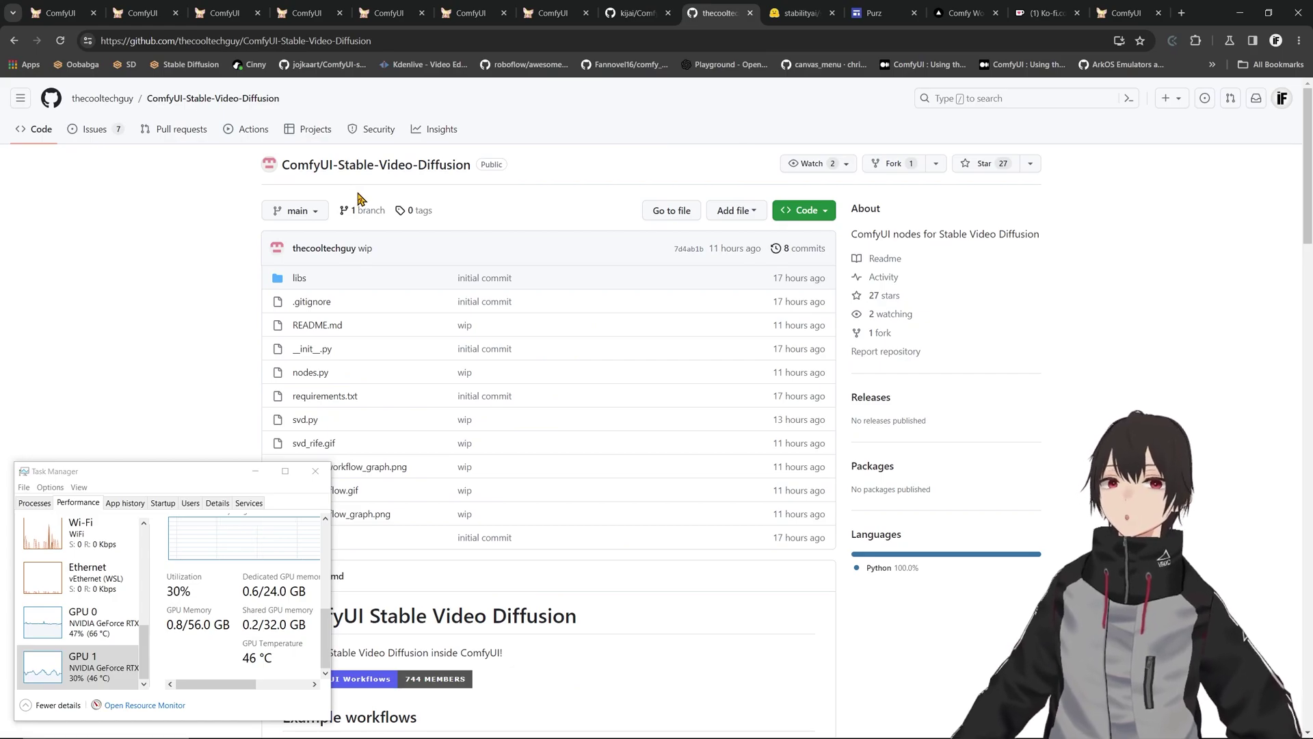
scroll(564, 206, down, 13)
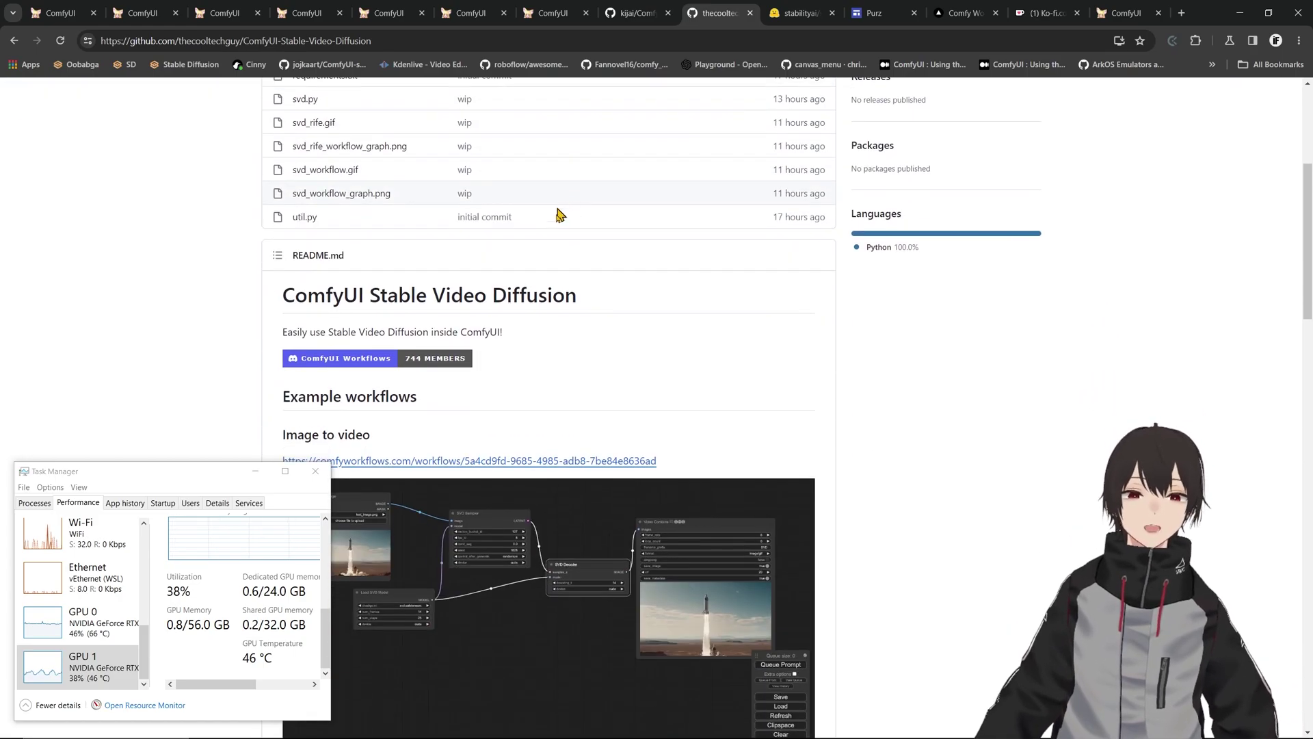
scroll(608, 492, down, 2)
scroll(629, 424, up, 2)
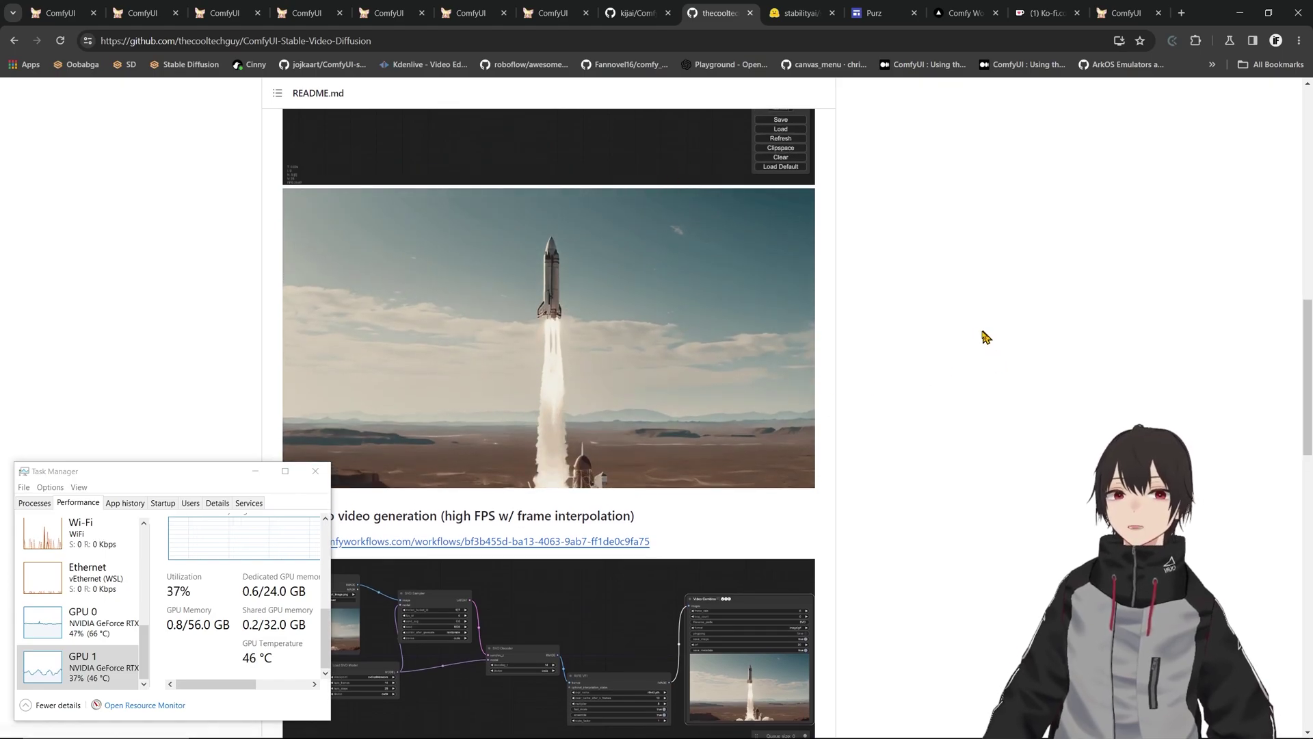
Back in ComfyUI, look through the castle, pagoda and purple castle workflows.
click(71, 9)
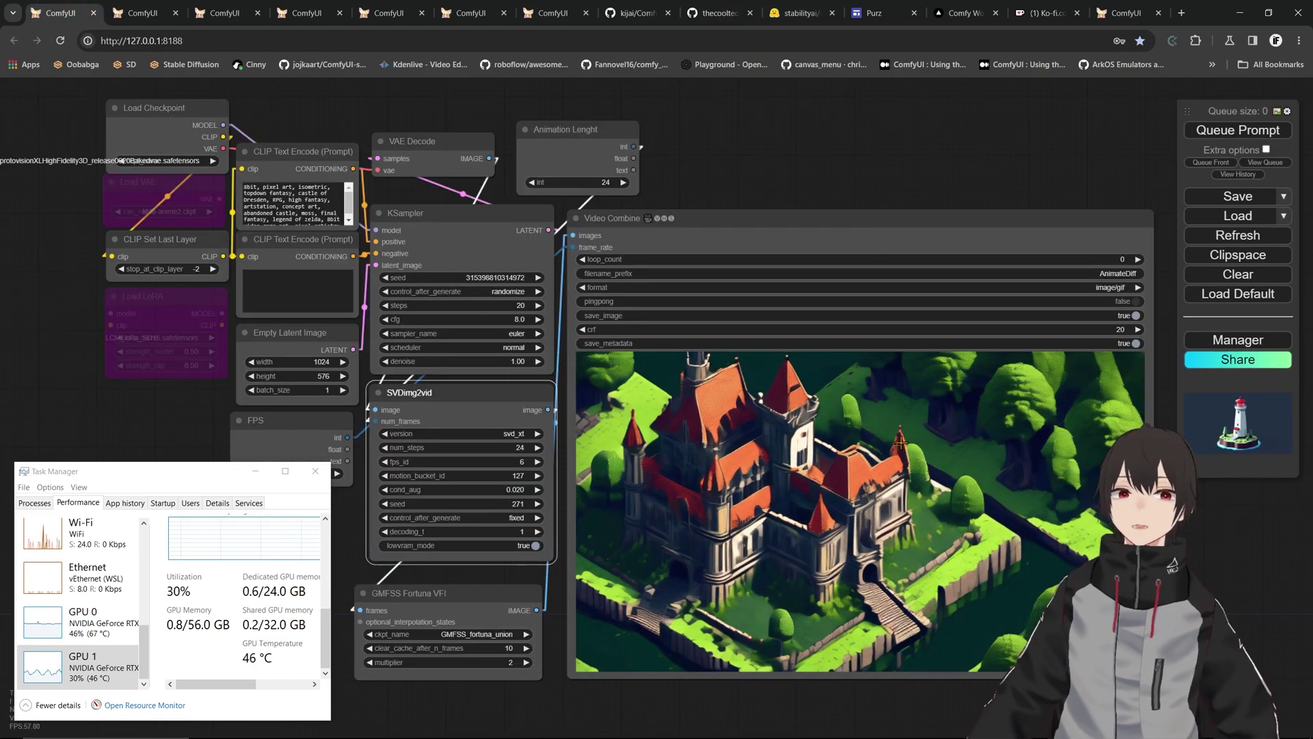
key(ctrl+Tab)
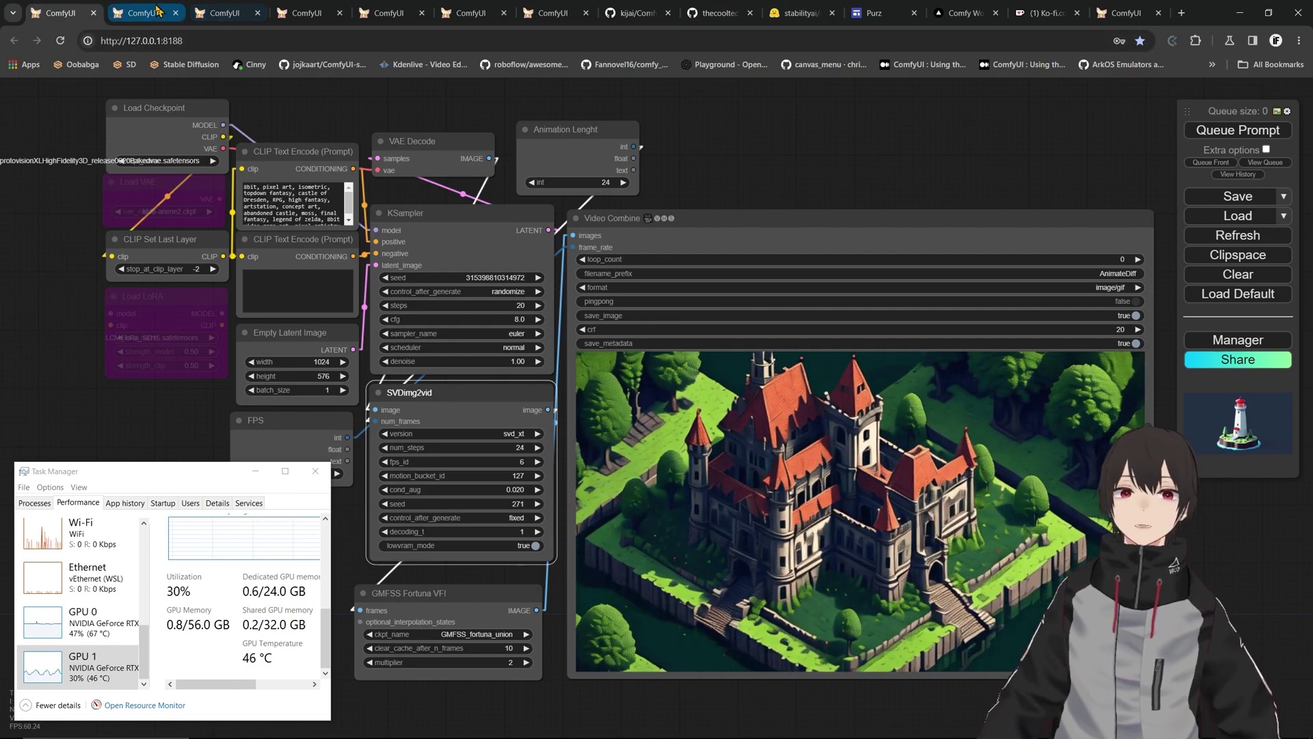
scroll(968, 225, down, 3)
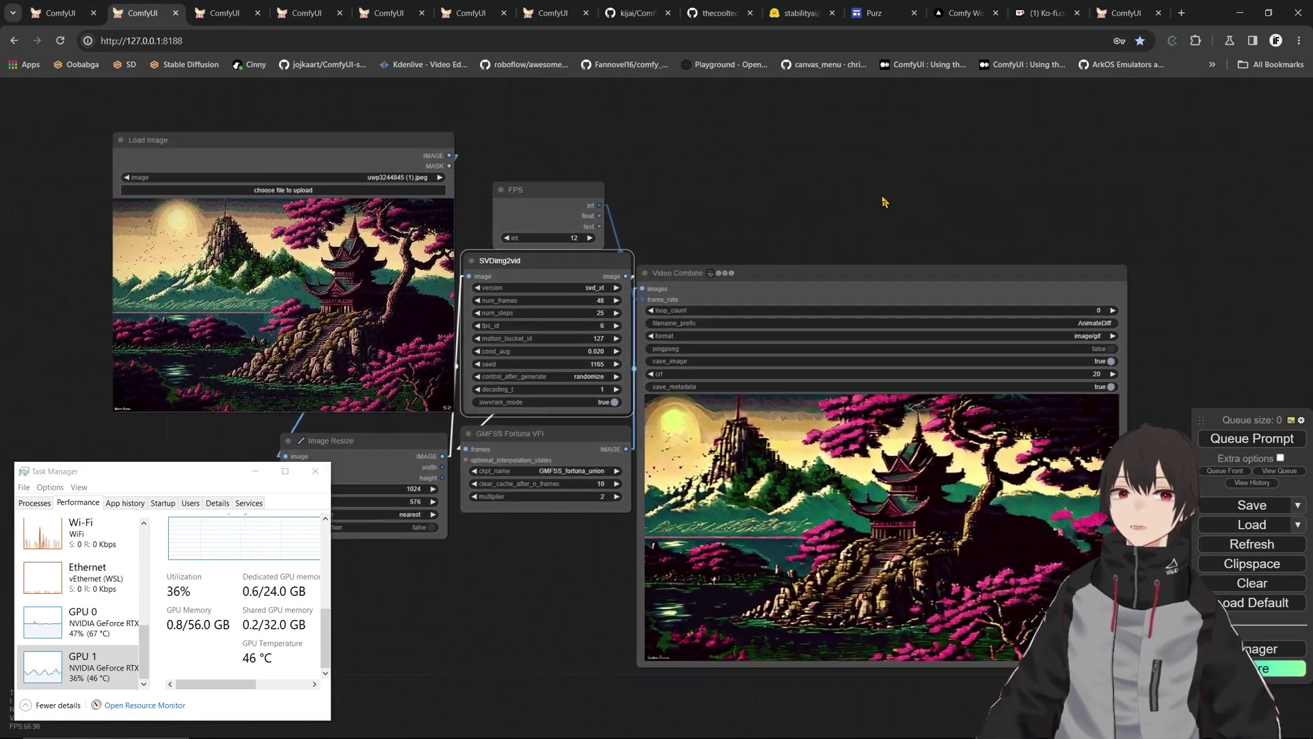
drag(882, 200, 872, 196)
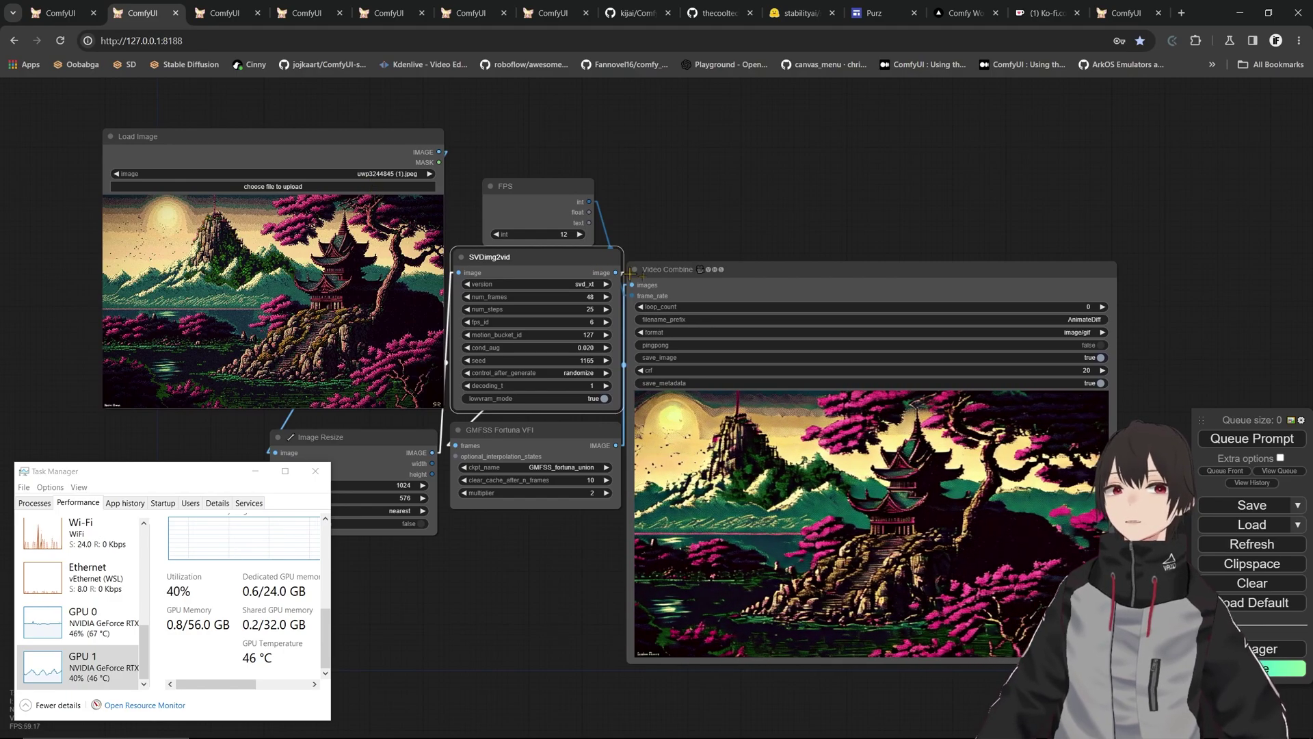
mouse_move(828, 188)
mouse_down()
mouse_move(871, 199)
mouse_move(846, 198)
mouse_up()
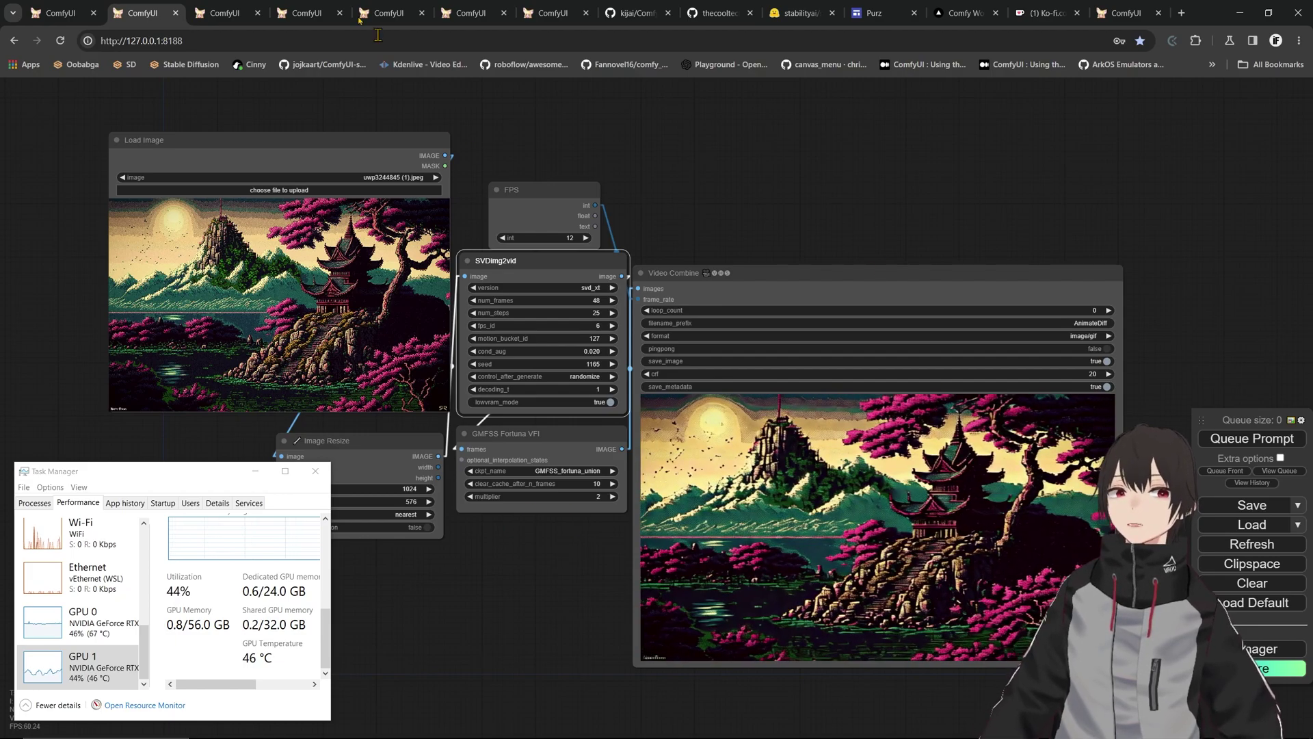
click(224, 13)
scroll(1011, 485, up, 1)
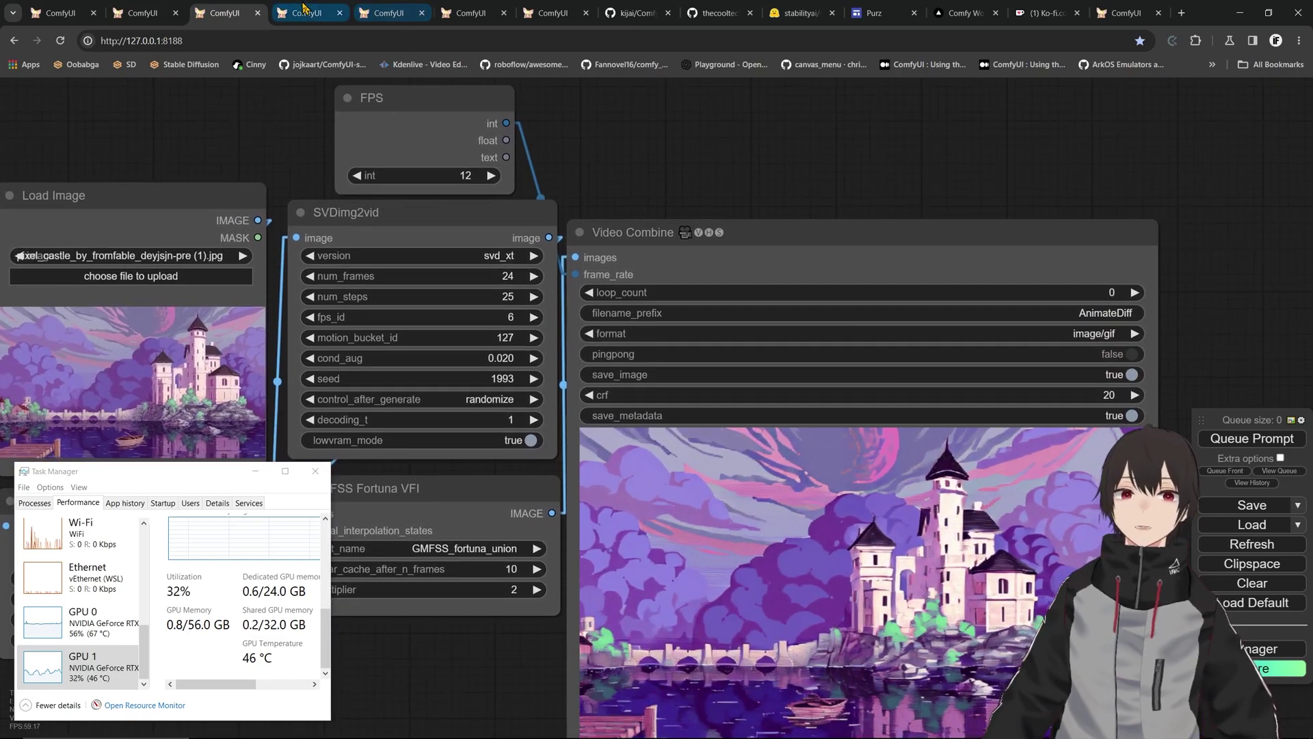
Switch to the waterfall workflow and frame its image loader, FPS and SVDimg2vid nodes.
click(307, 13)
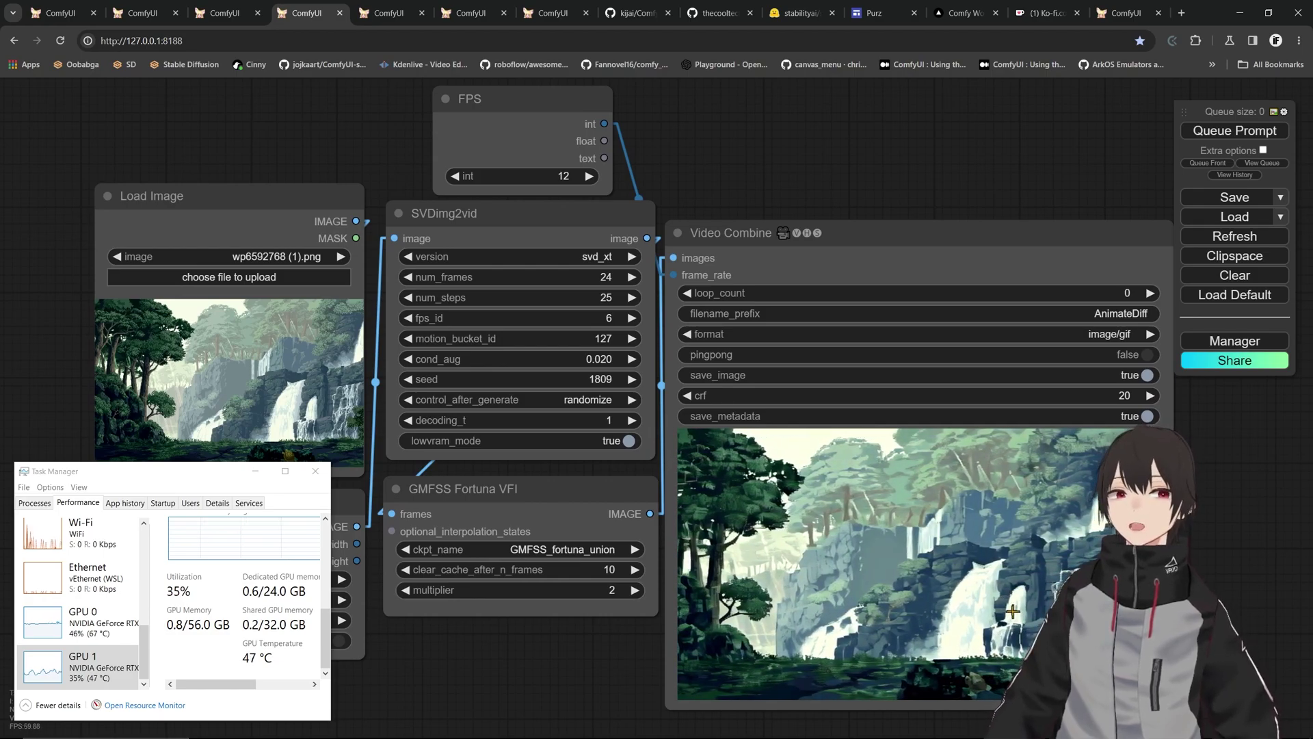
scroll(1182, 529, up, 6)
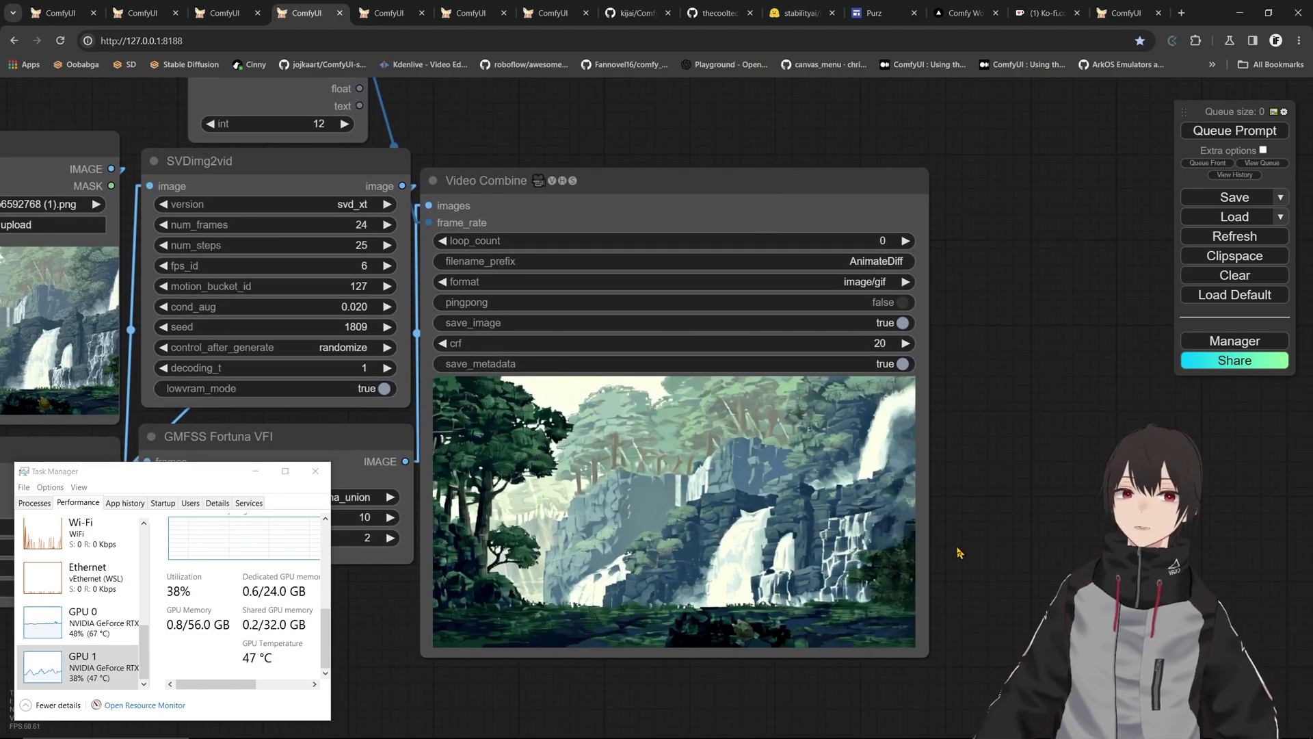
scroll(1182, 528, down, 2)
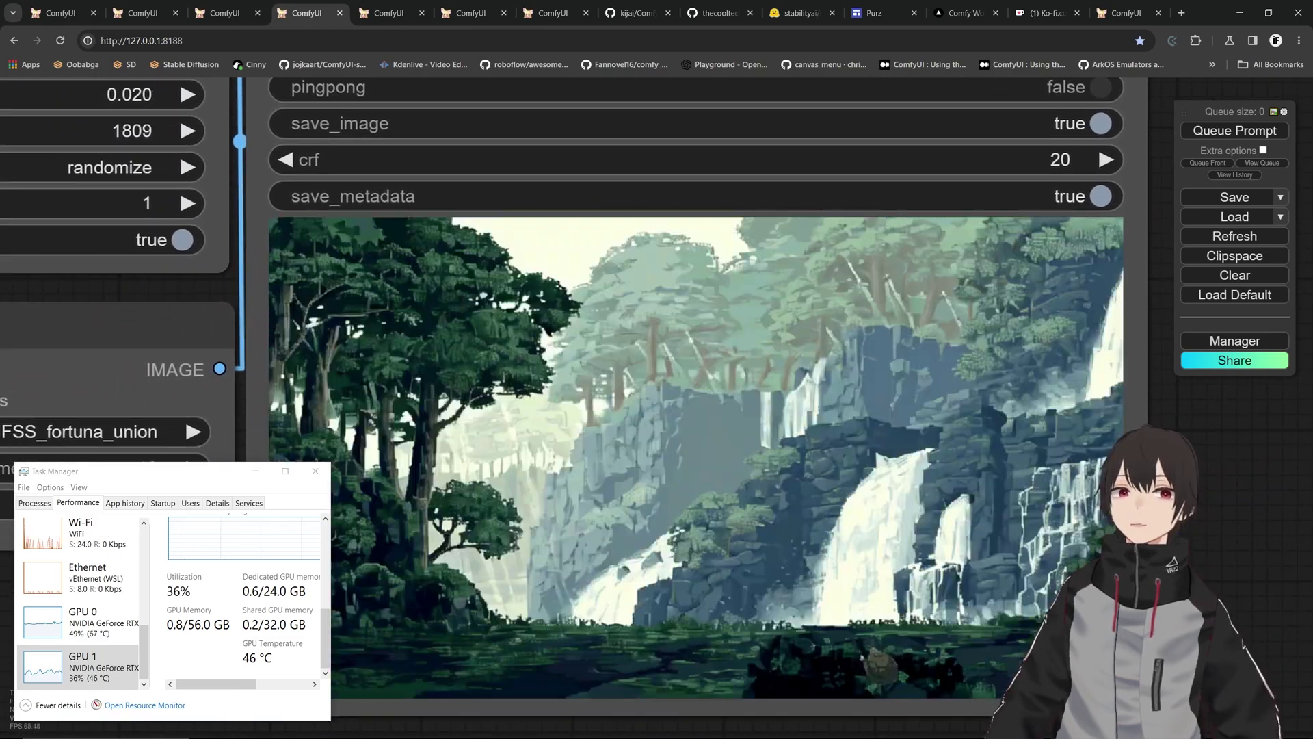
scroll(1244, 643, down, 2)
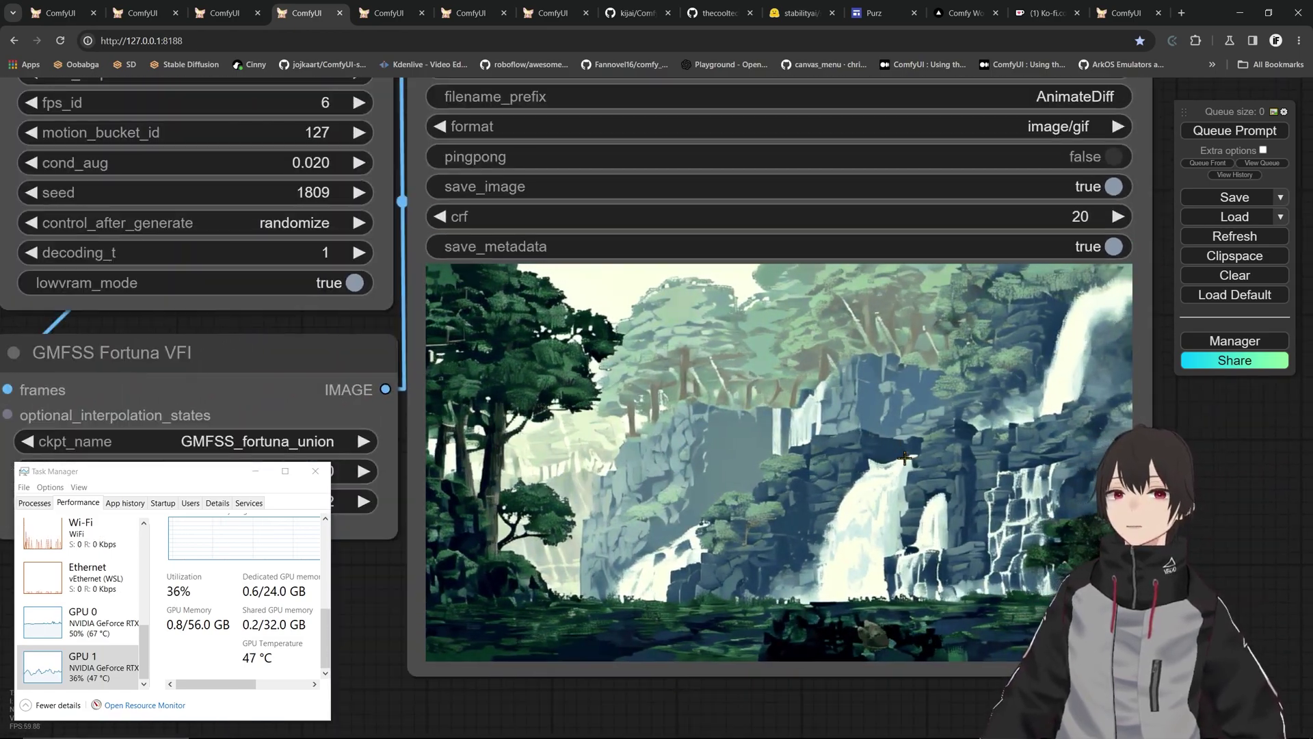
drag(615, 342, 1036, 472)
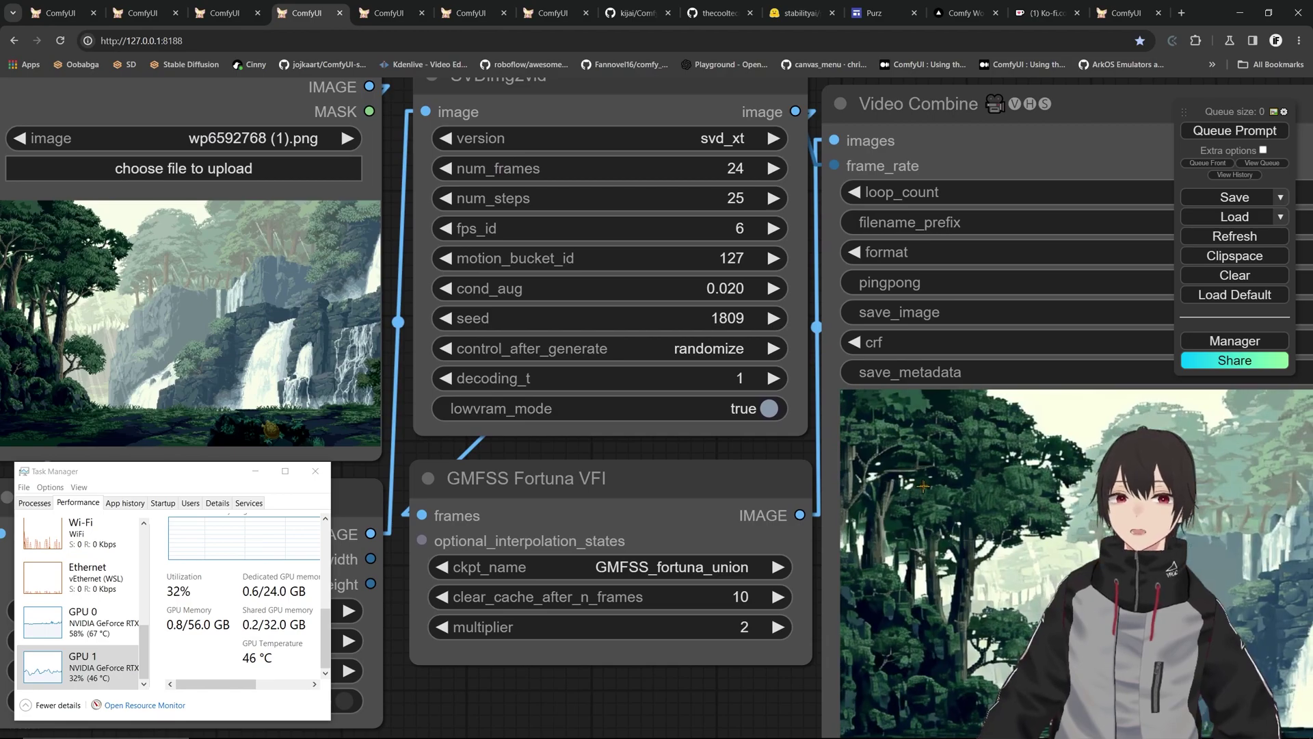
drag(689, 95, 654, 305)
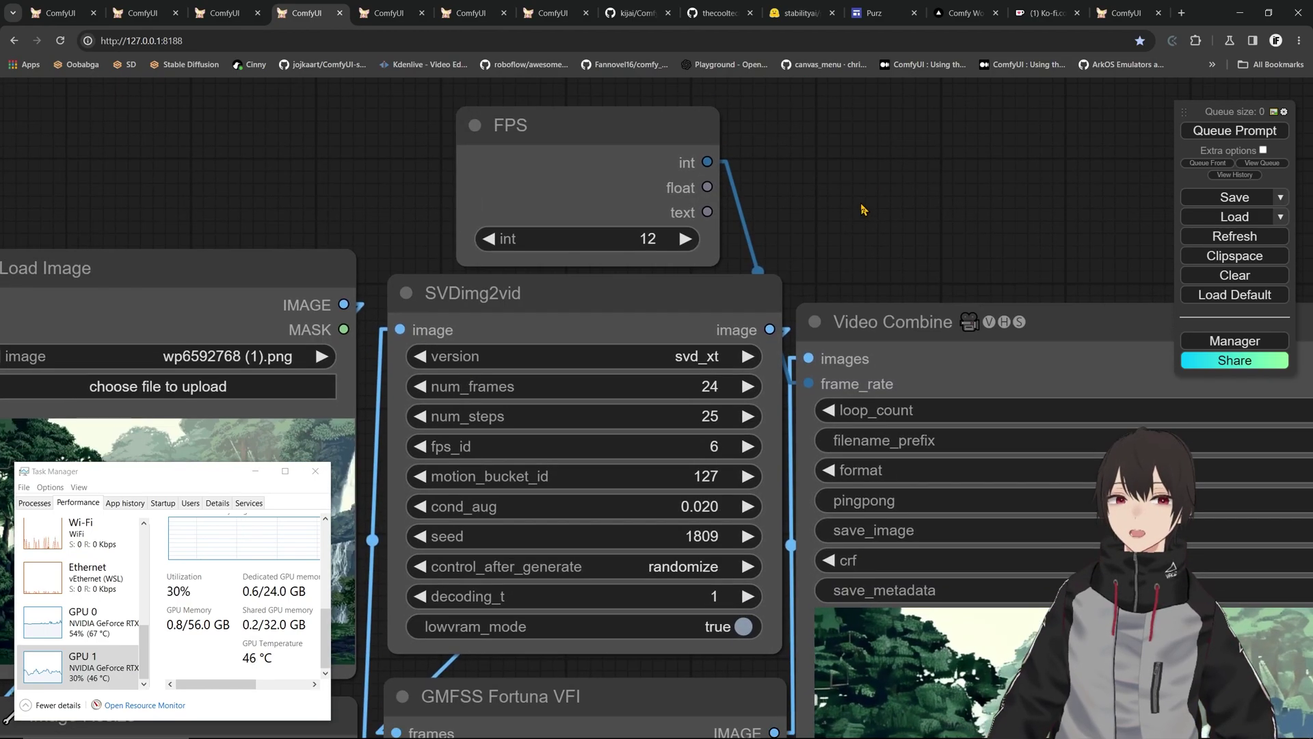
Add a KJNodes experimental SVDimg2vid node at the canvas centre with version set to svd.
right_click(884, 164)
click(919, 166)
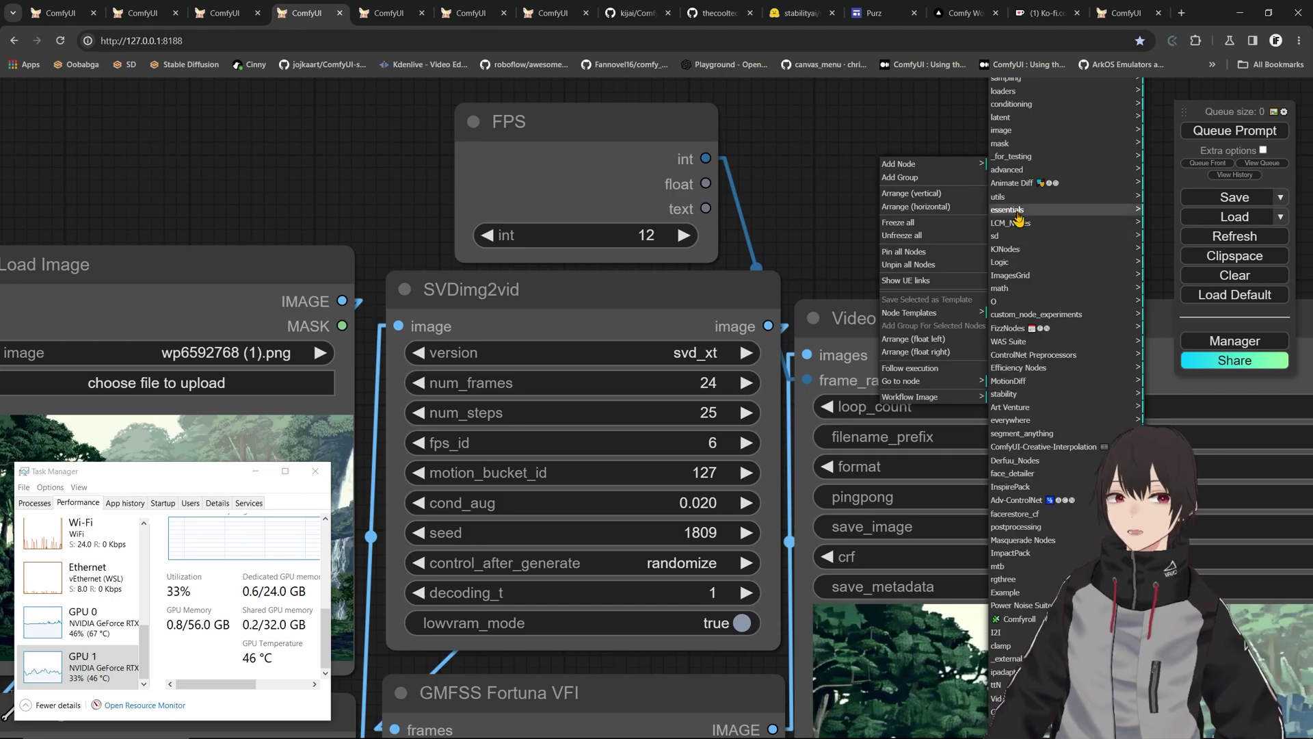
click(1005, 249)
click(1166, 165)
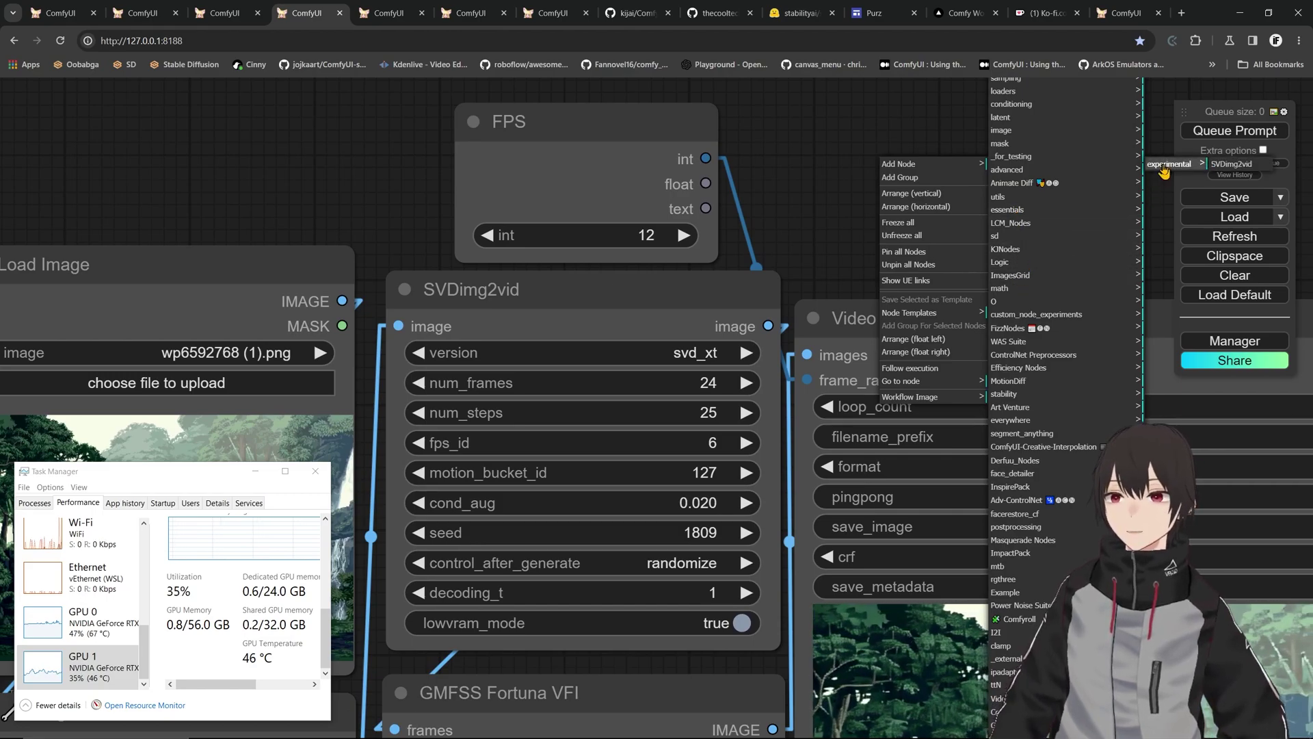
click(1232, 165)
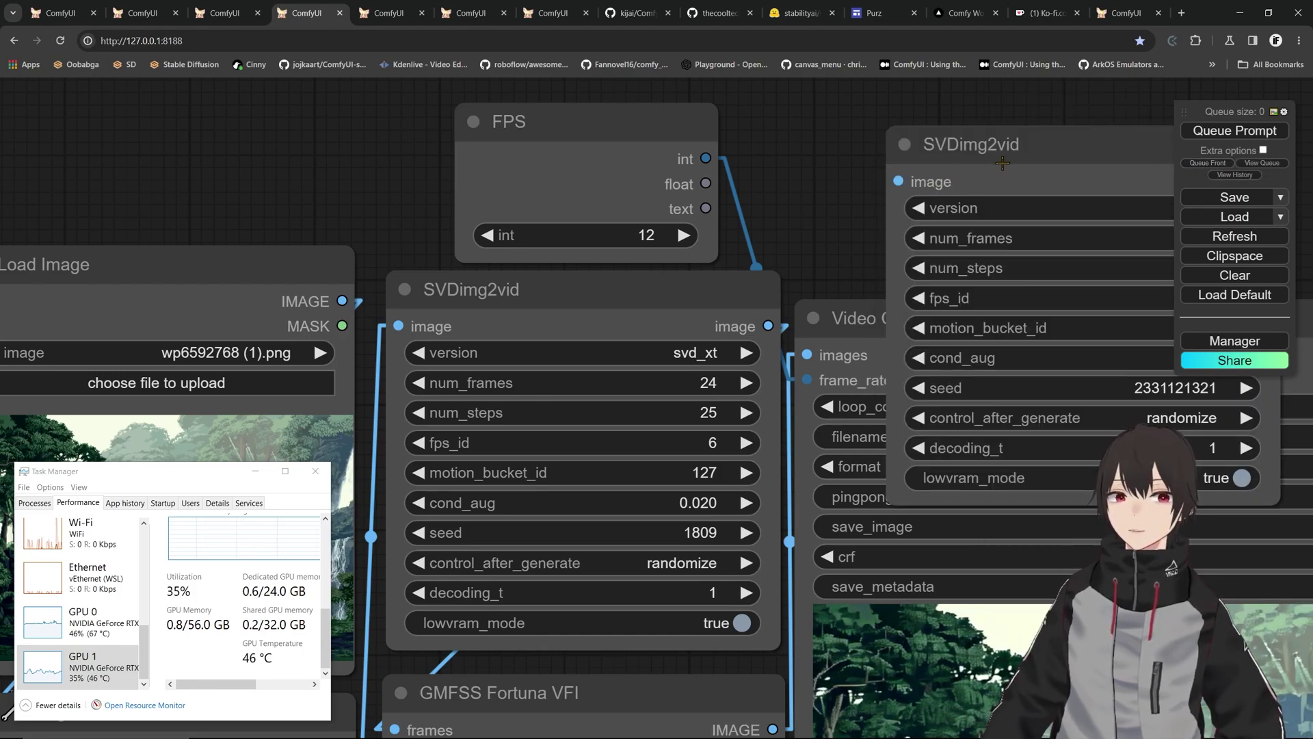
drag(1002, 163, 596, 268)
click(731, 332)
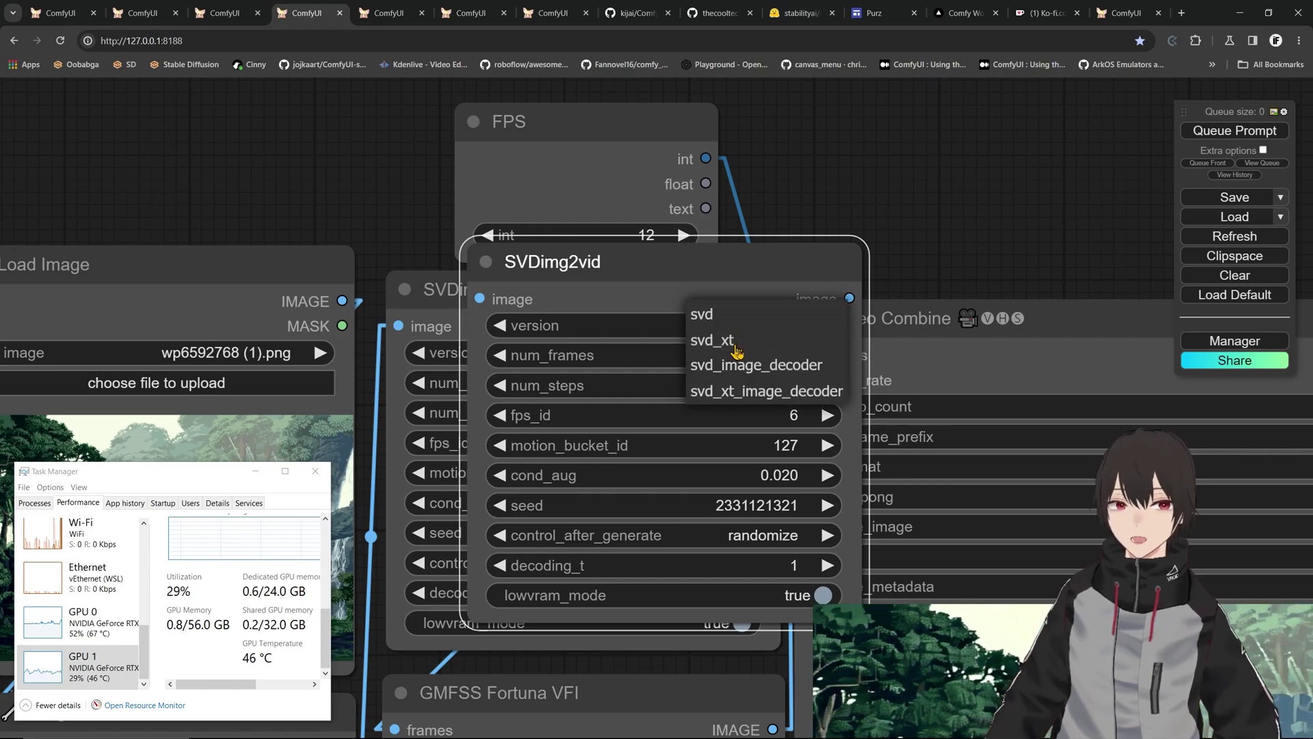
click(759, 314)
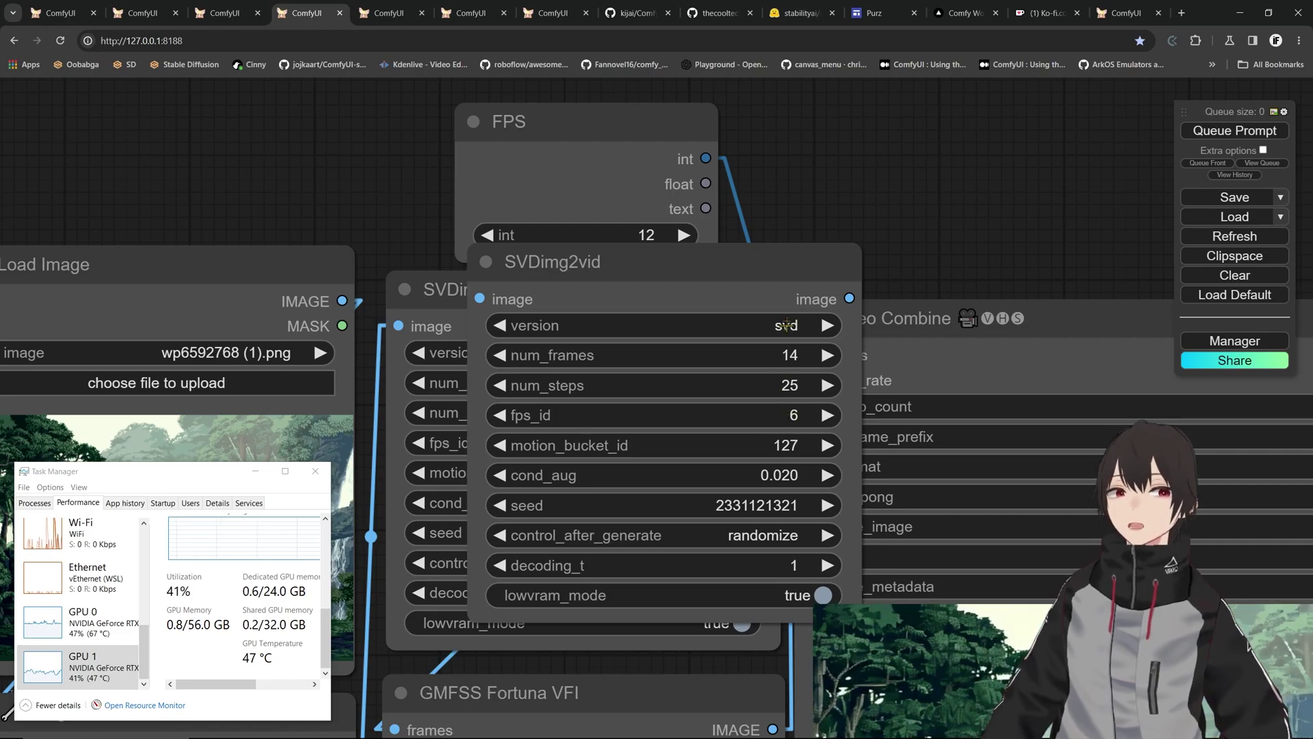
Move the svd SVDimg2vid node aside and pan to the interpolation and Load Image nodes.
drag(715, 265, 1070, 89)
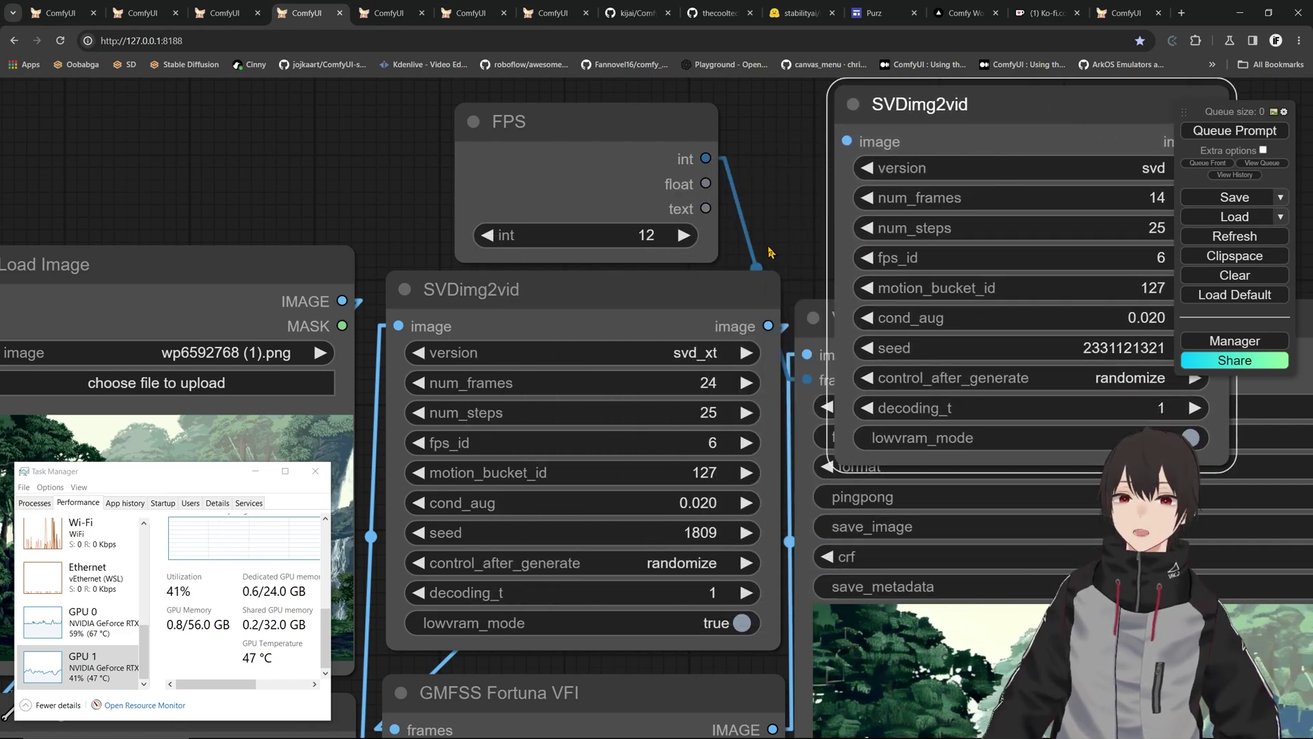
scroll(774, 247, down, 2)
drag(775, 248, 760, 172)
scroll(811, 552, up, 5)
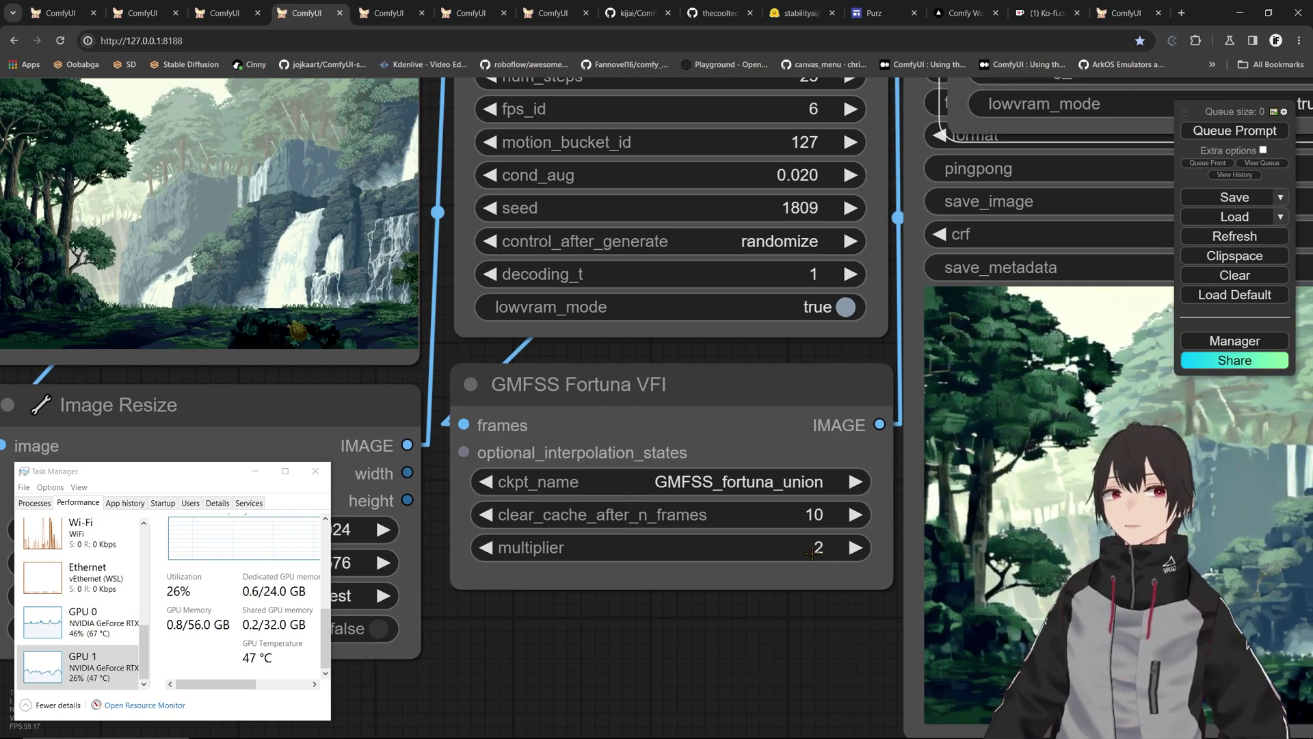
scroll(830, 380, down, 4)
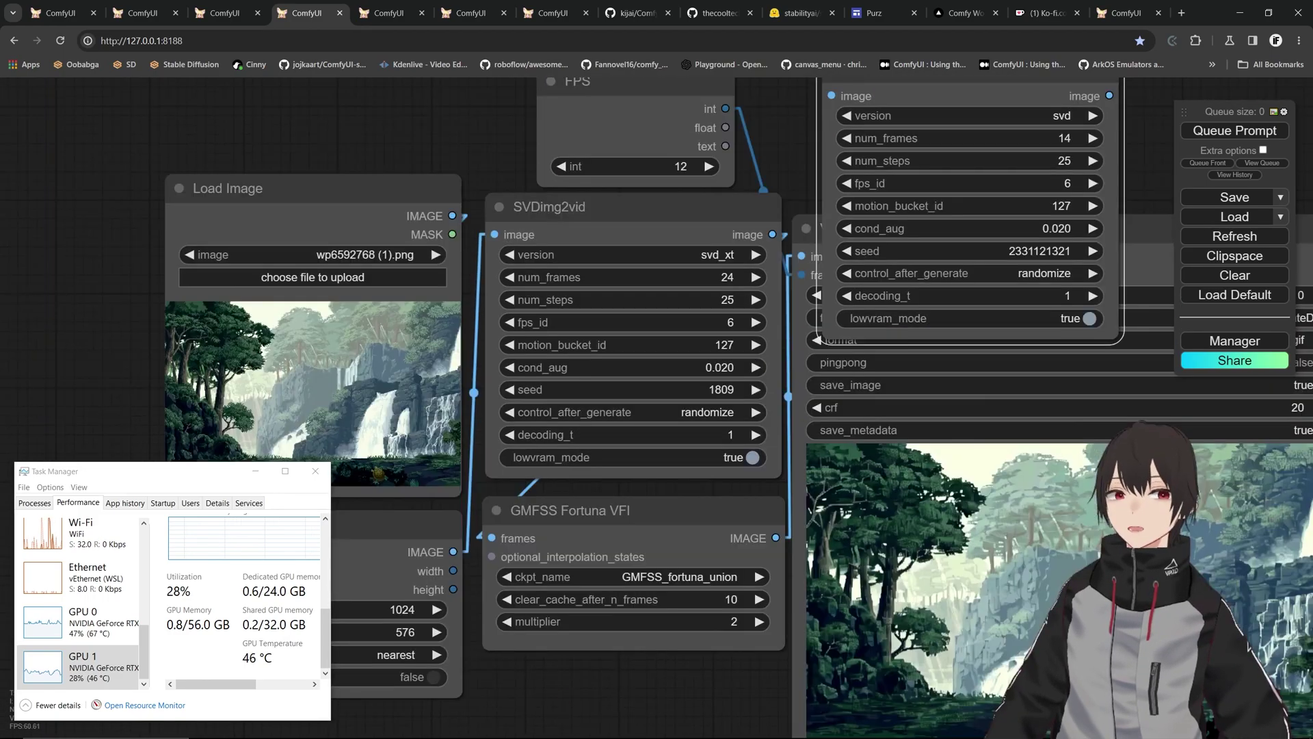
drag(816, 495, 767, 665)
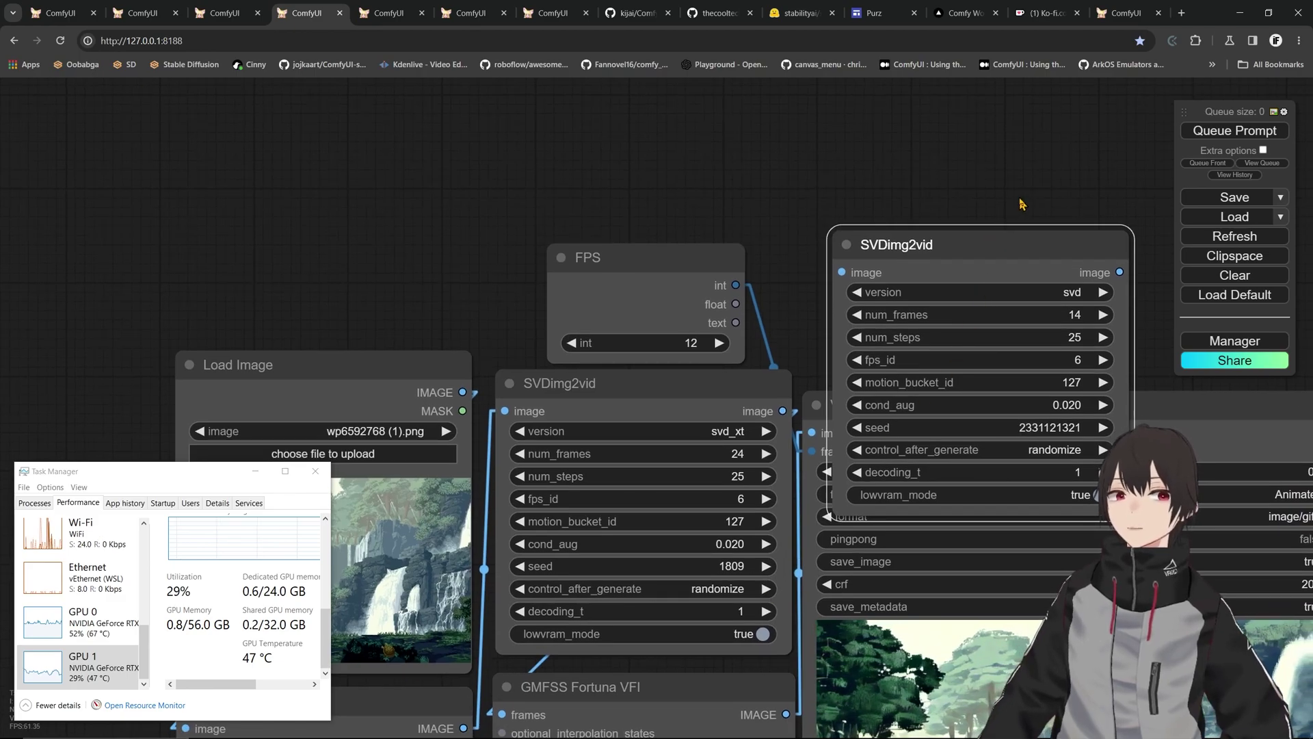
Set the svd node's num_frames to 13 and reposition it above the other nodes.
drag(1005, 242, 754, 278)
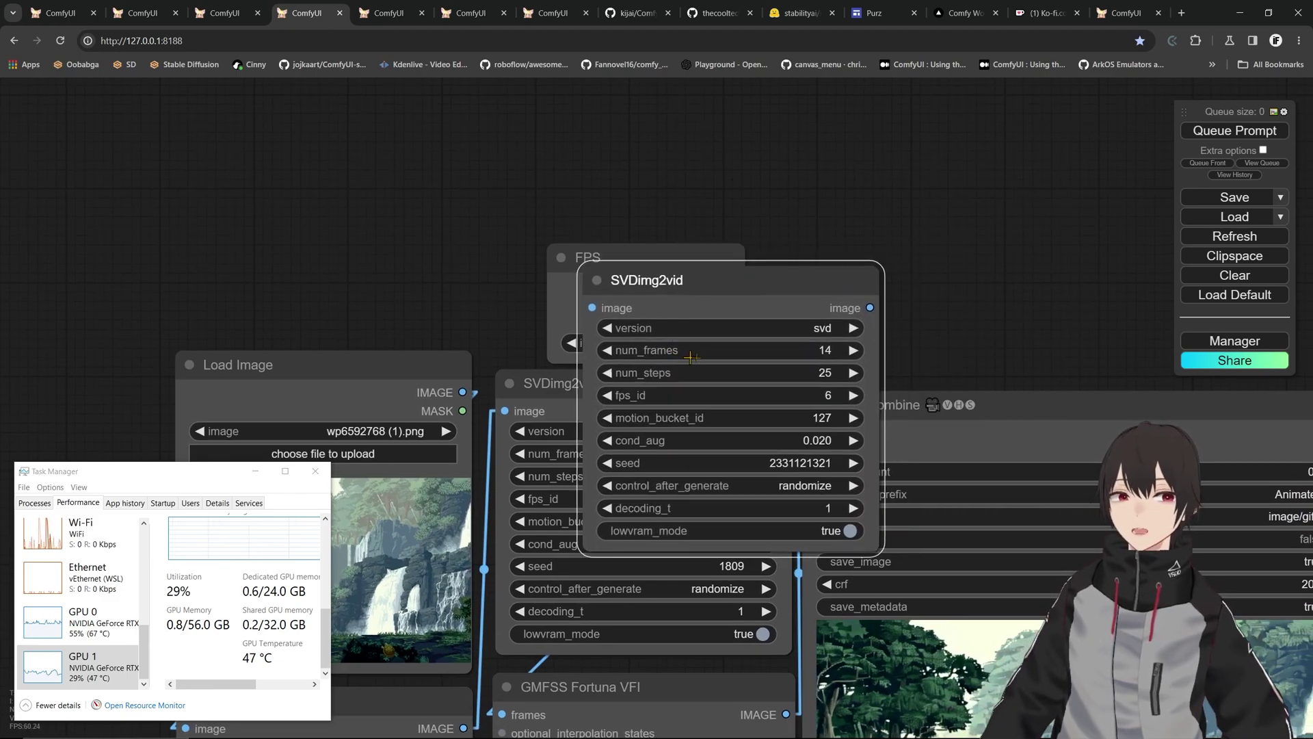
click(606, 351)
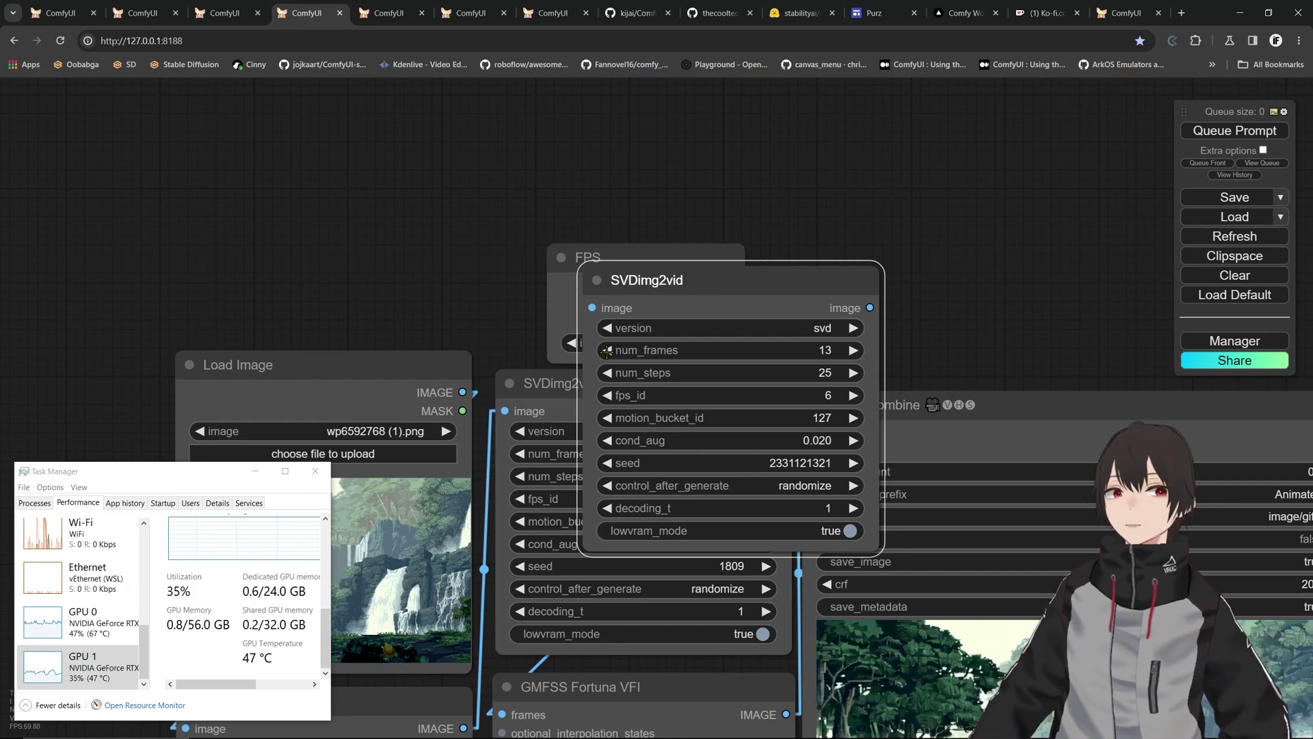
click(852, 351)
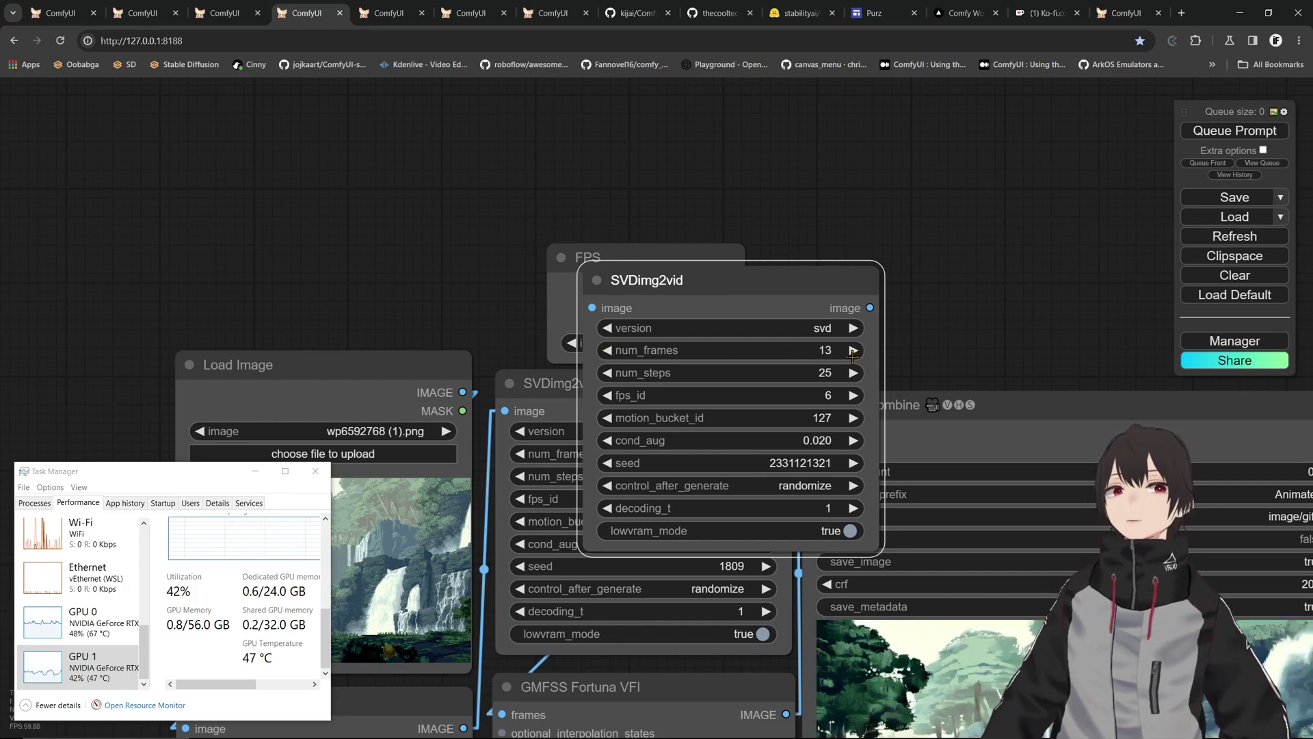
drag(769, 290, 810, 194)
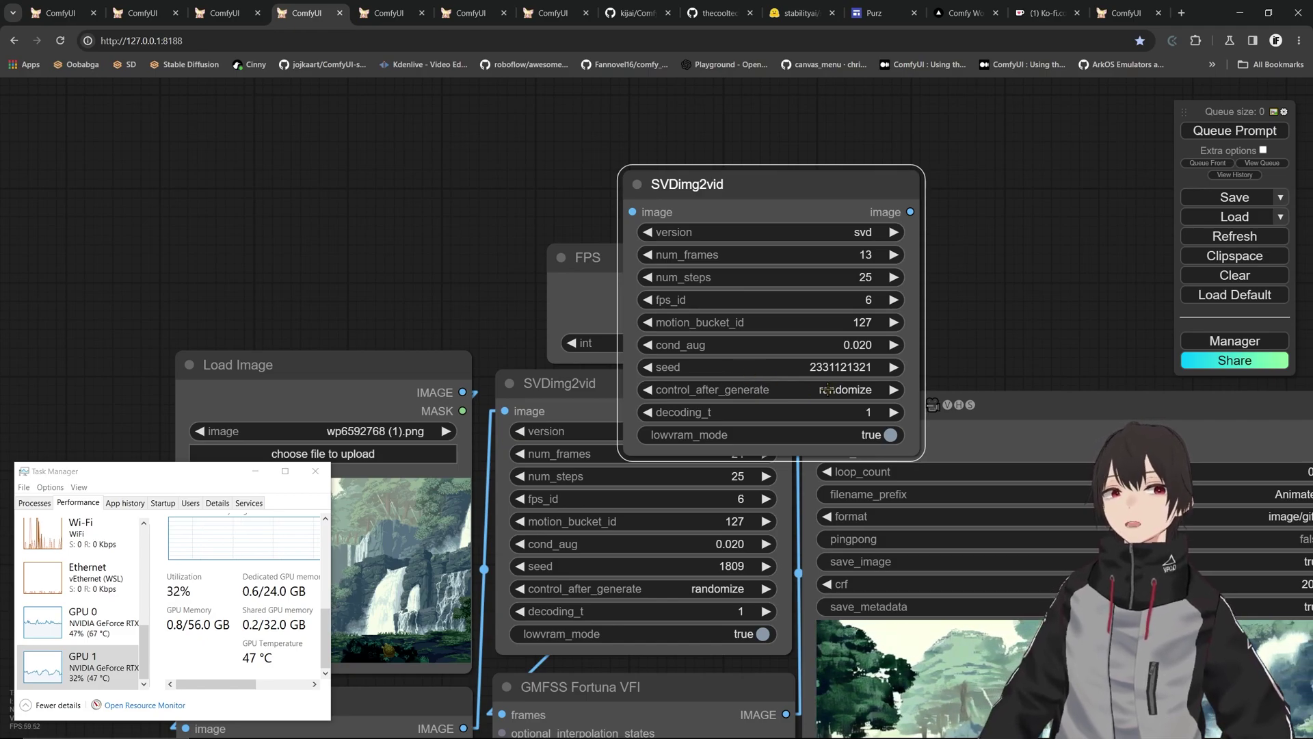
click(800, 394)
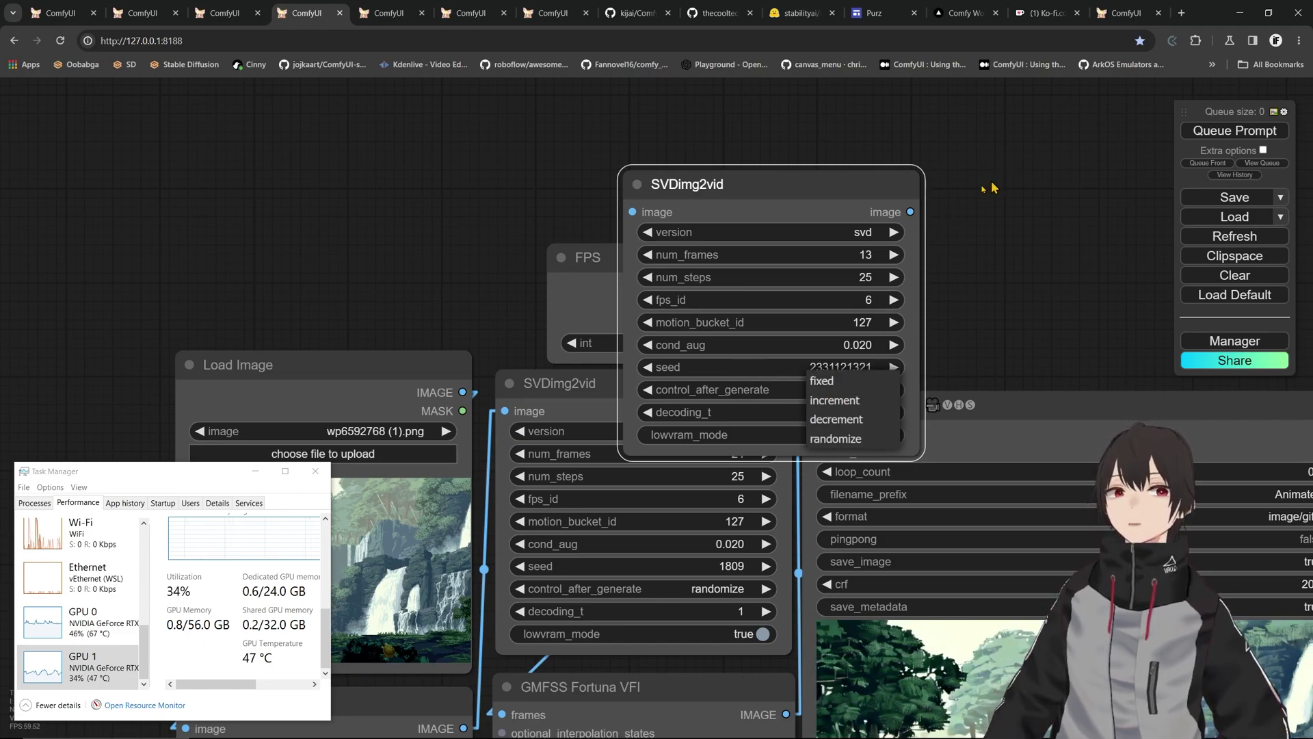
drag(904, 190, 831, 181)
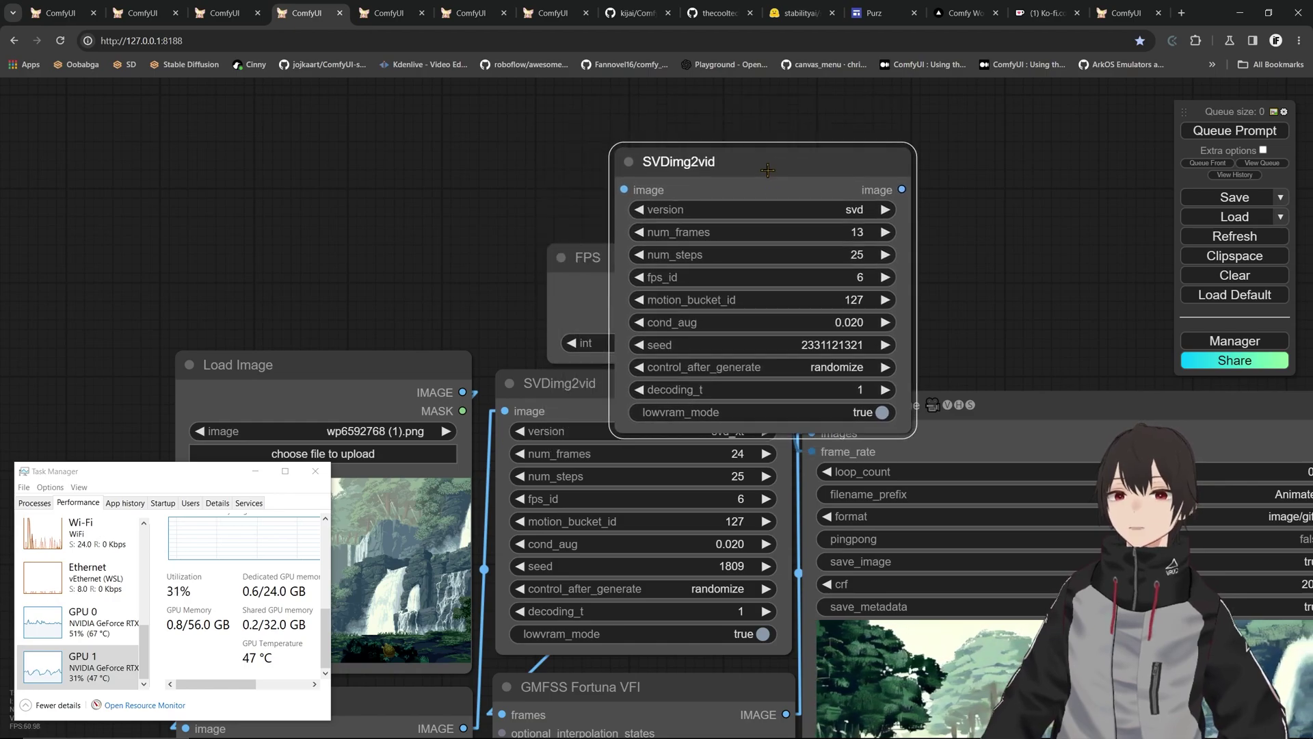
Browse the multi-clip sunset workflow from its Prompt and Diffusion groups to Final Interpolation.
scroll(771, 178, down, 5)
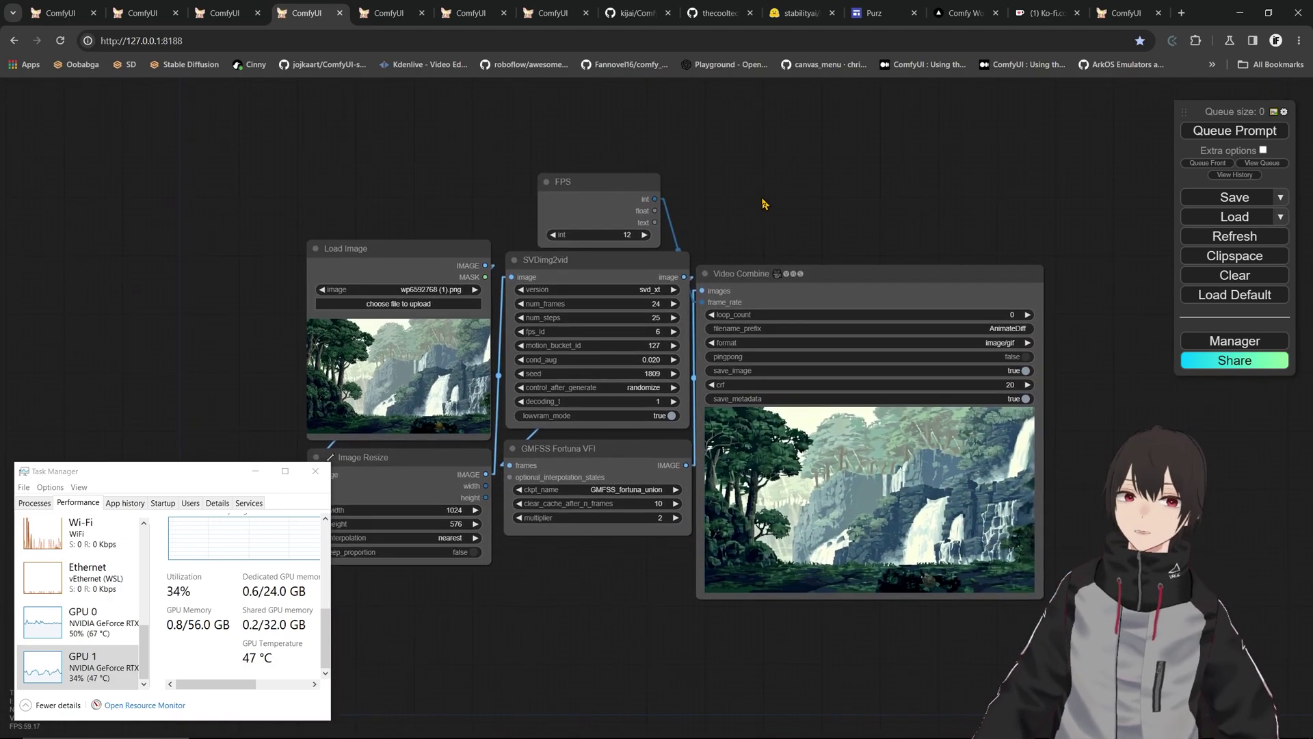
click(387, 13)
drag(1158, 229, 1289, 225)
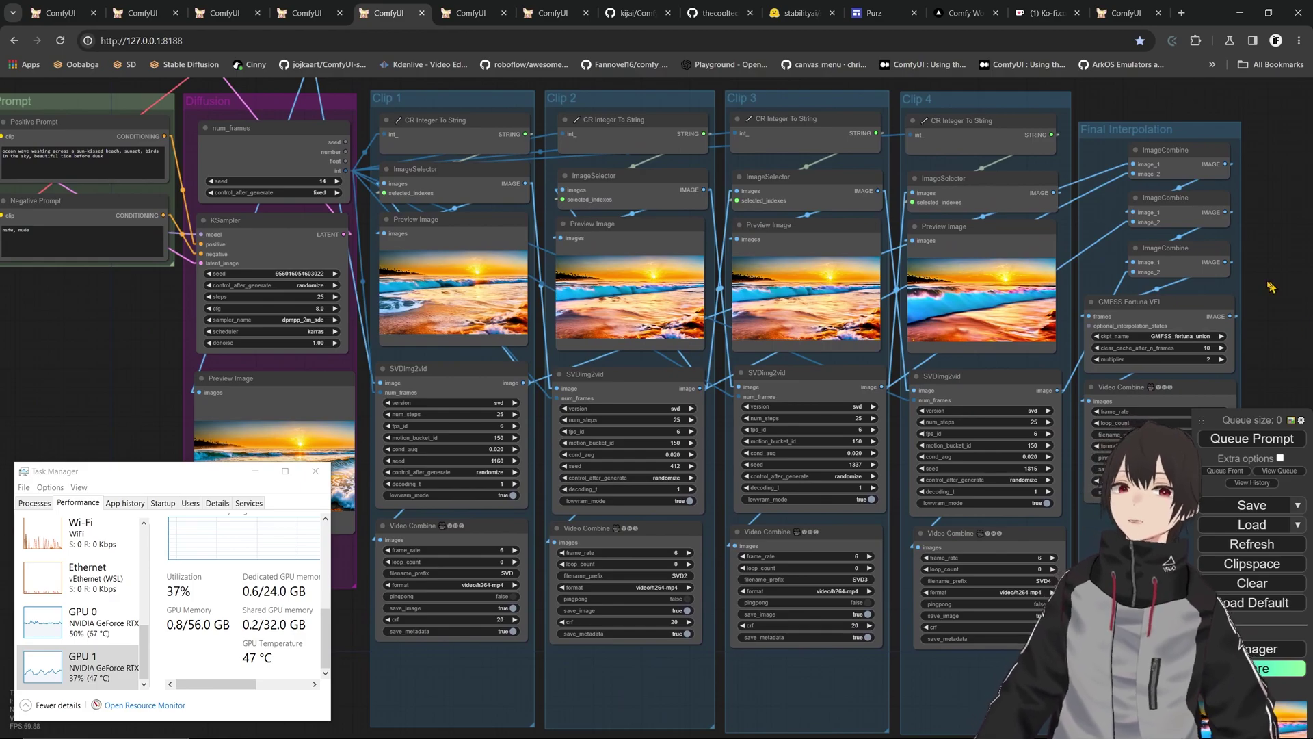
drag(1271, 285, 1183, 288)
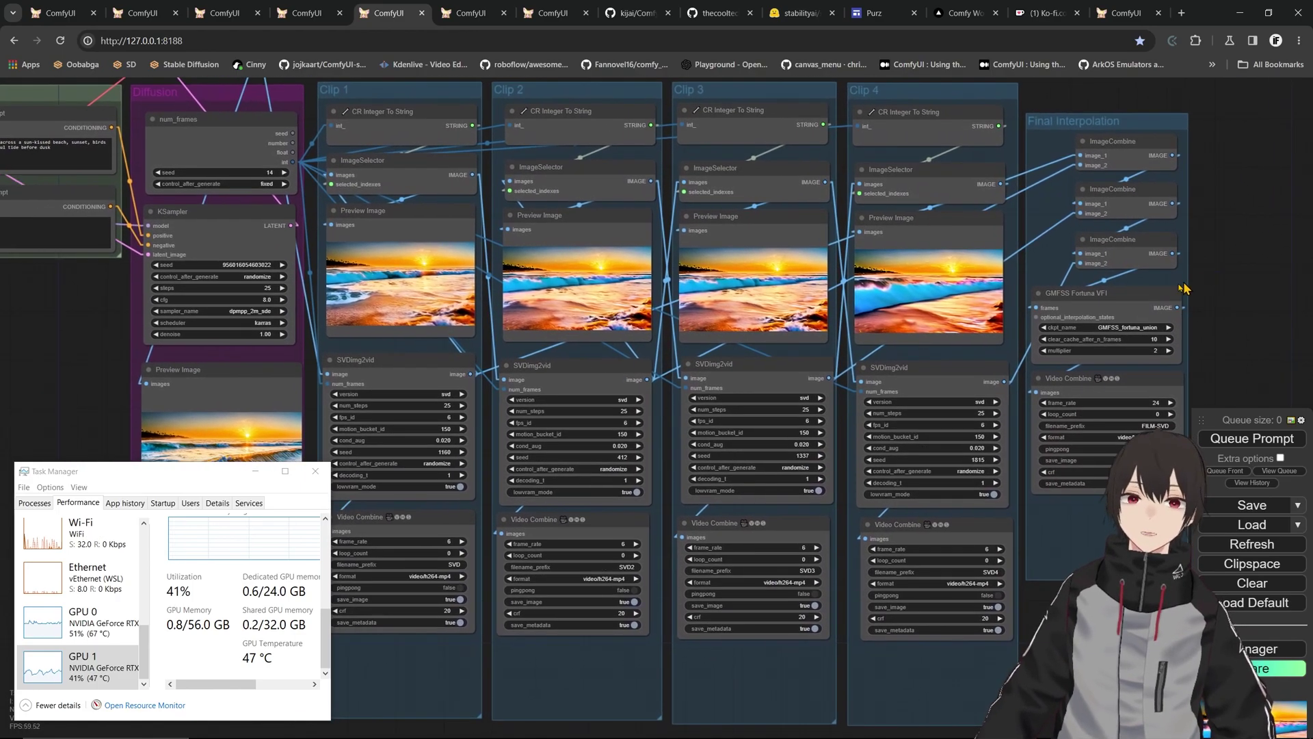
scroll(1176, 293, down, 2)
drag(323, 182, 376, 244)
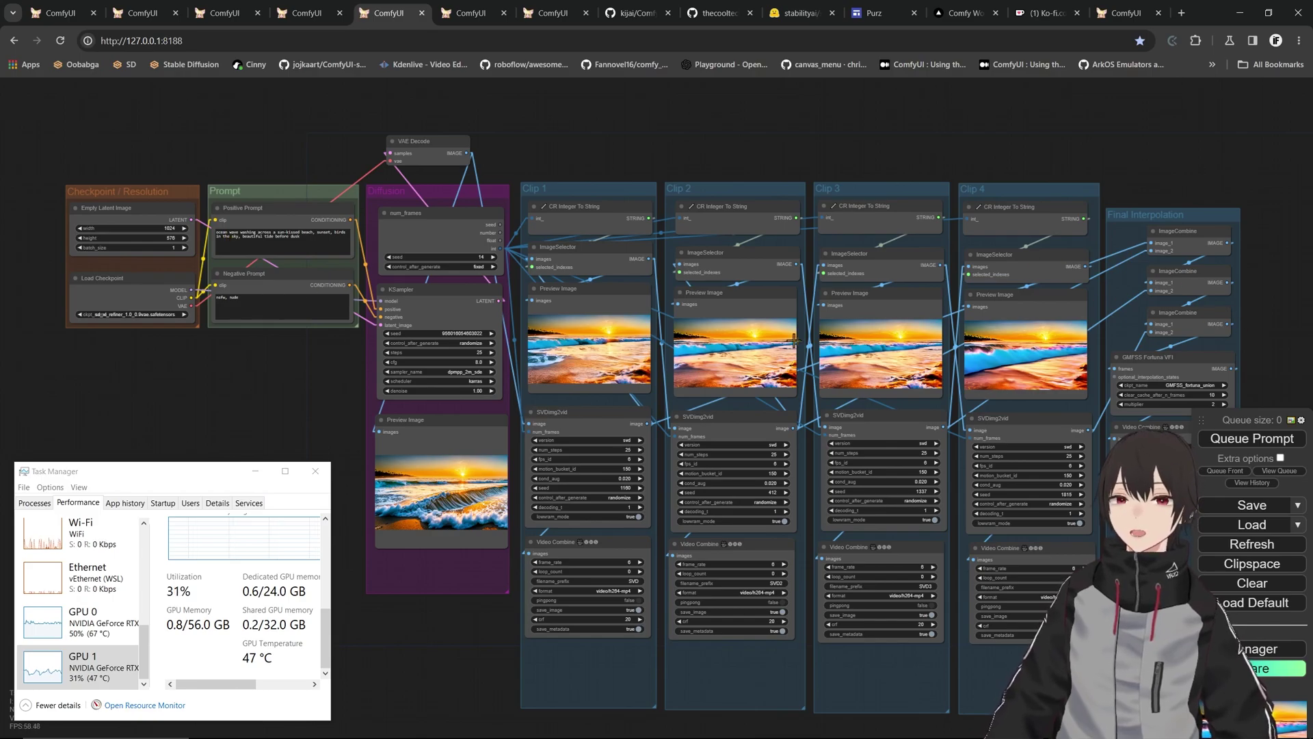
drag(941, 123, 846, 132)
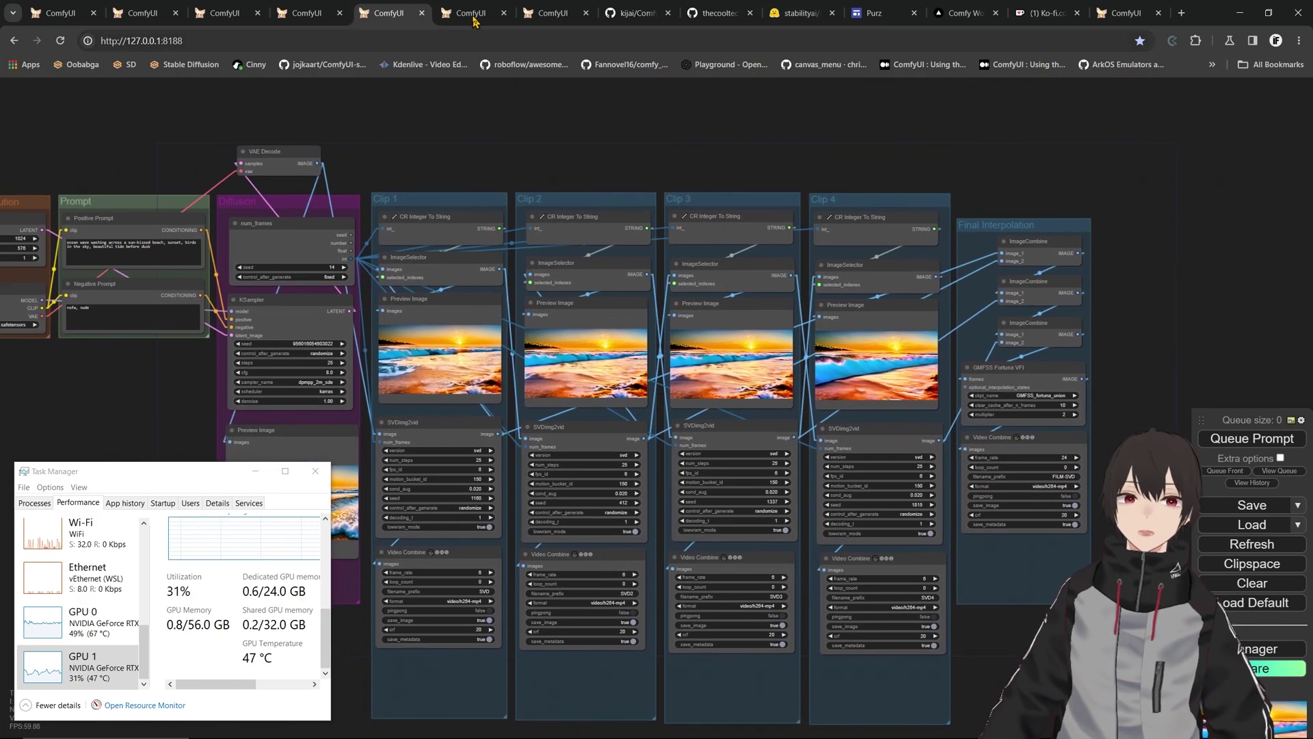
Inspect the lunar convoy workflow's Load Image, Image Resize nodes and four clip groups.
click(472, 13)
click(553, 13)
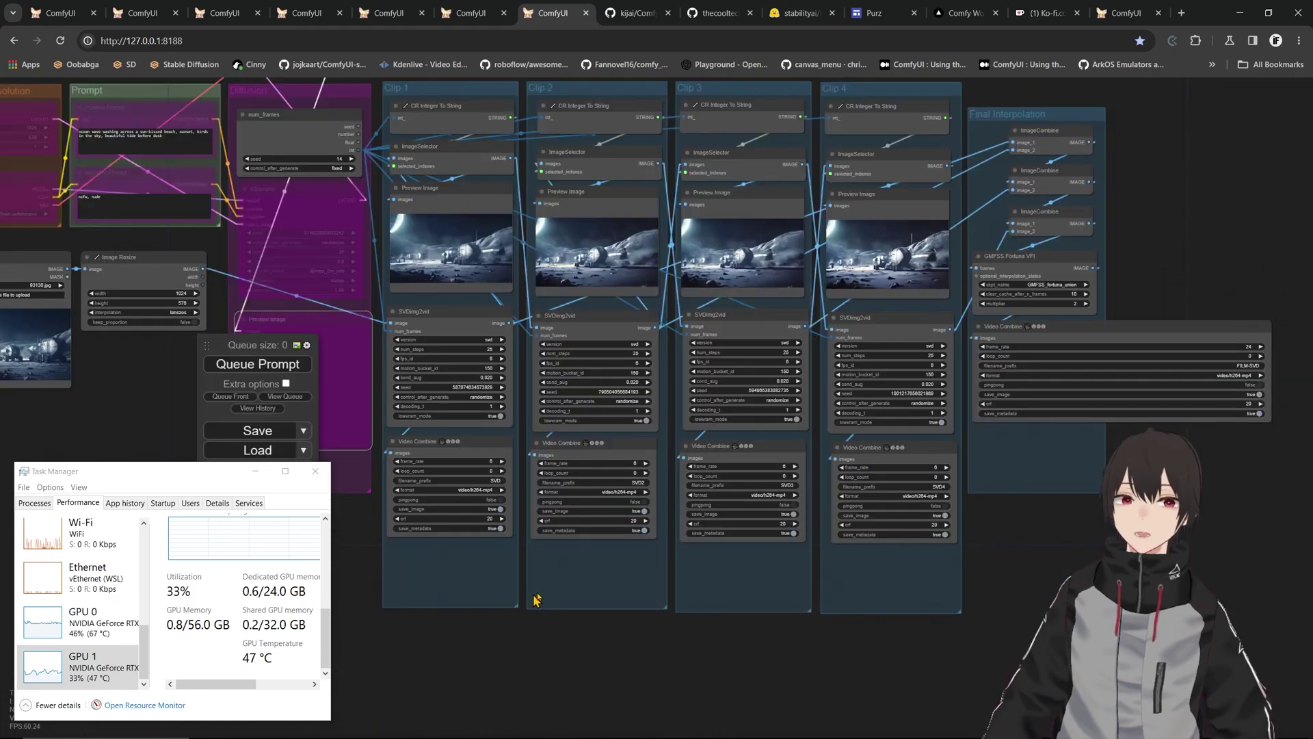
drag(609, 511, 807, 541)
drag(479, 520, 677, 547)
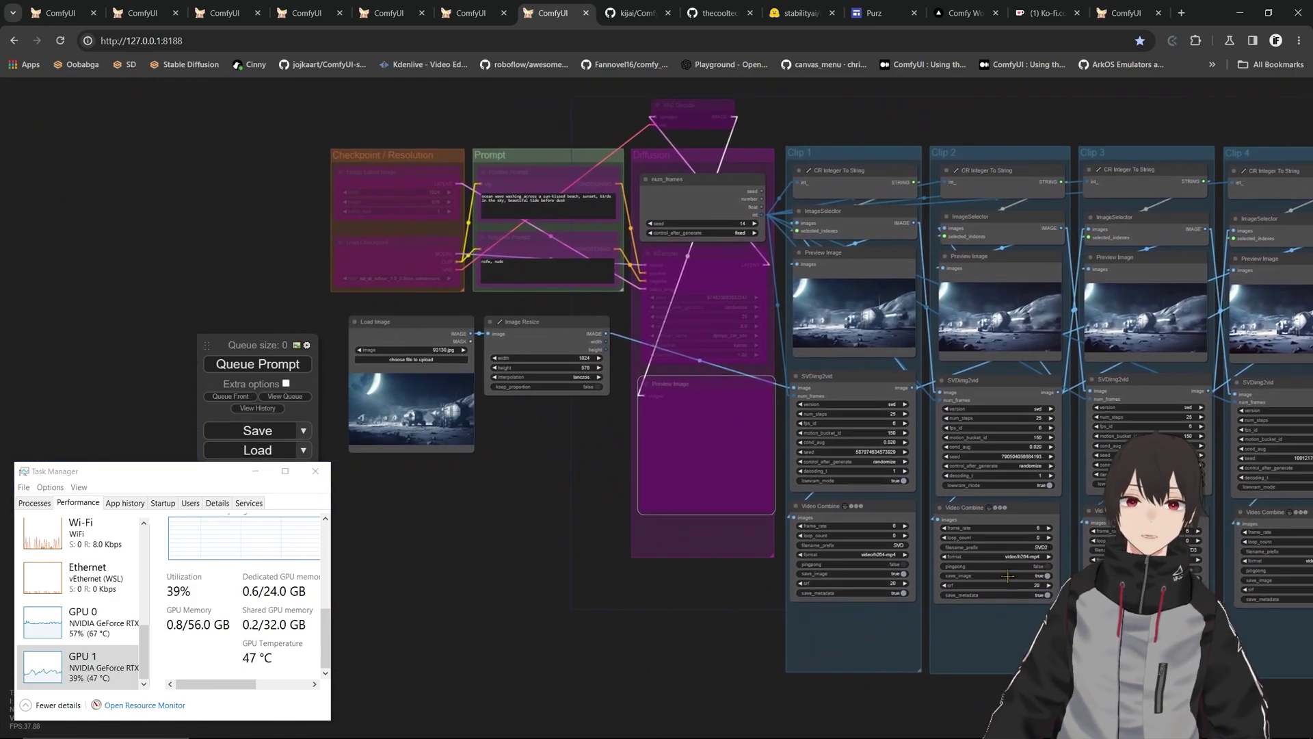
scroll(483, 454, up, 12)
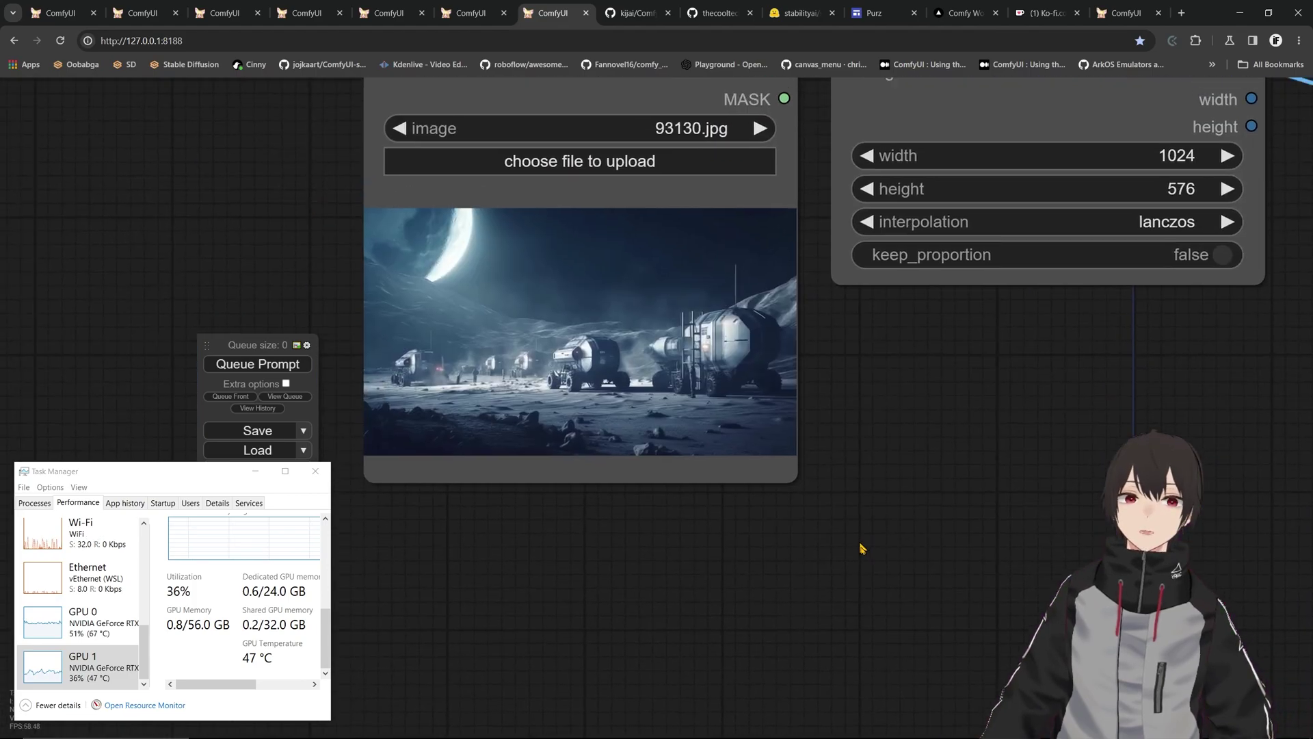
drag(860, 547, 863, 623)
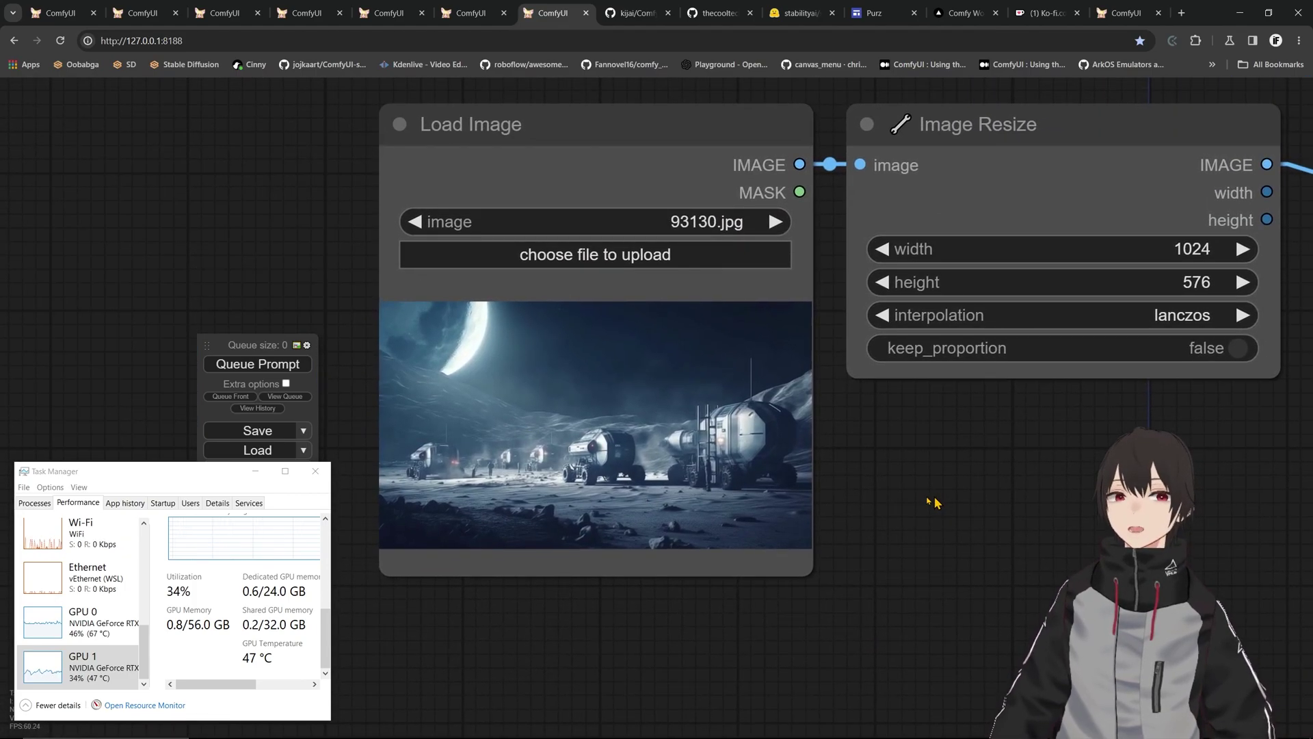
drag(938, 501, 326, 438)
scroll(536, 410, down, 10)
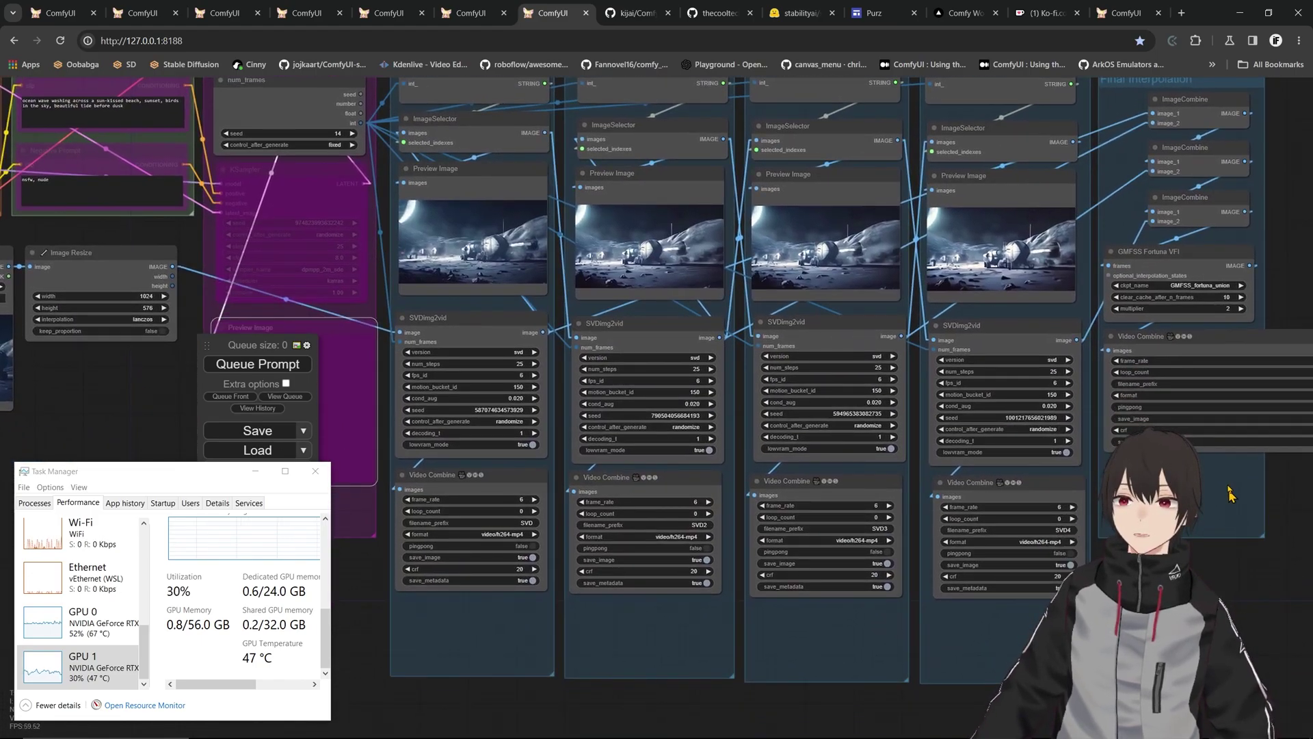
drag(1253, 586, 1251, 684)
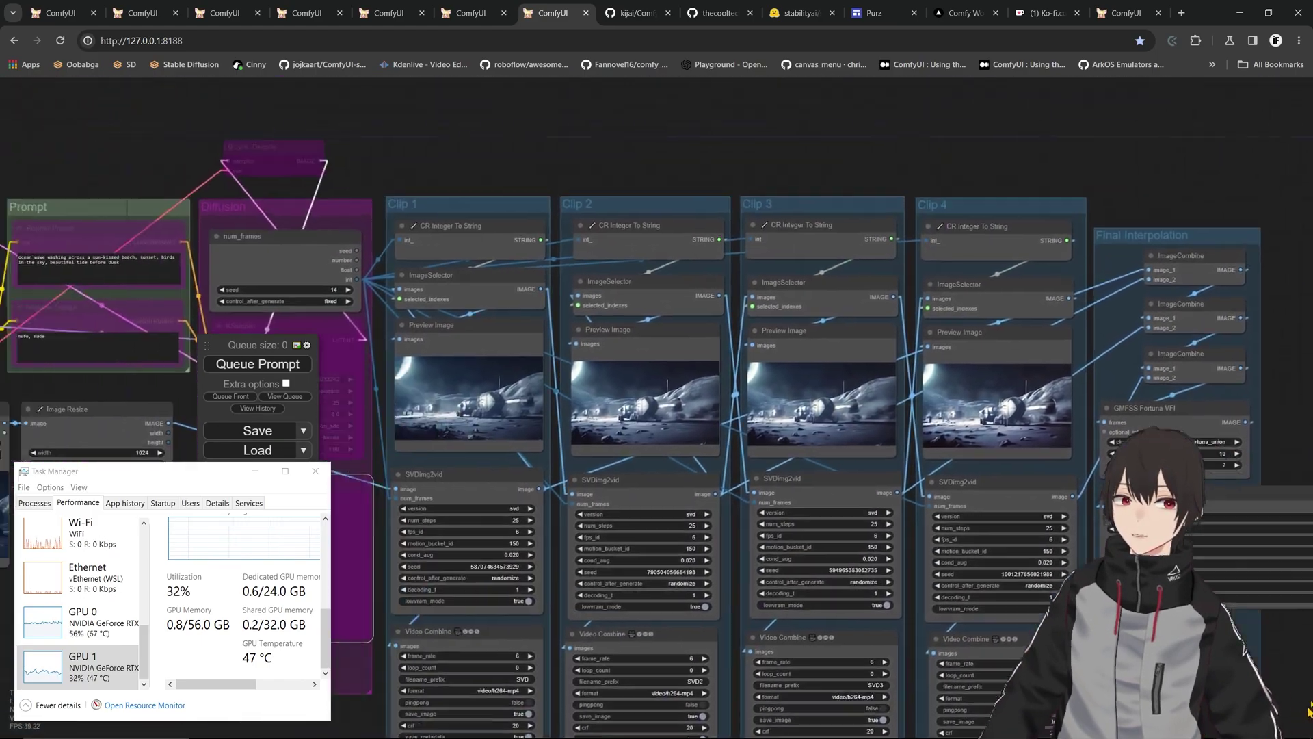
Queue the lunar convoy workflow and watch its progress in the ComfyUI server console.
click(242, 364)
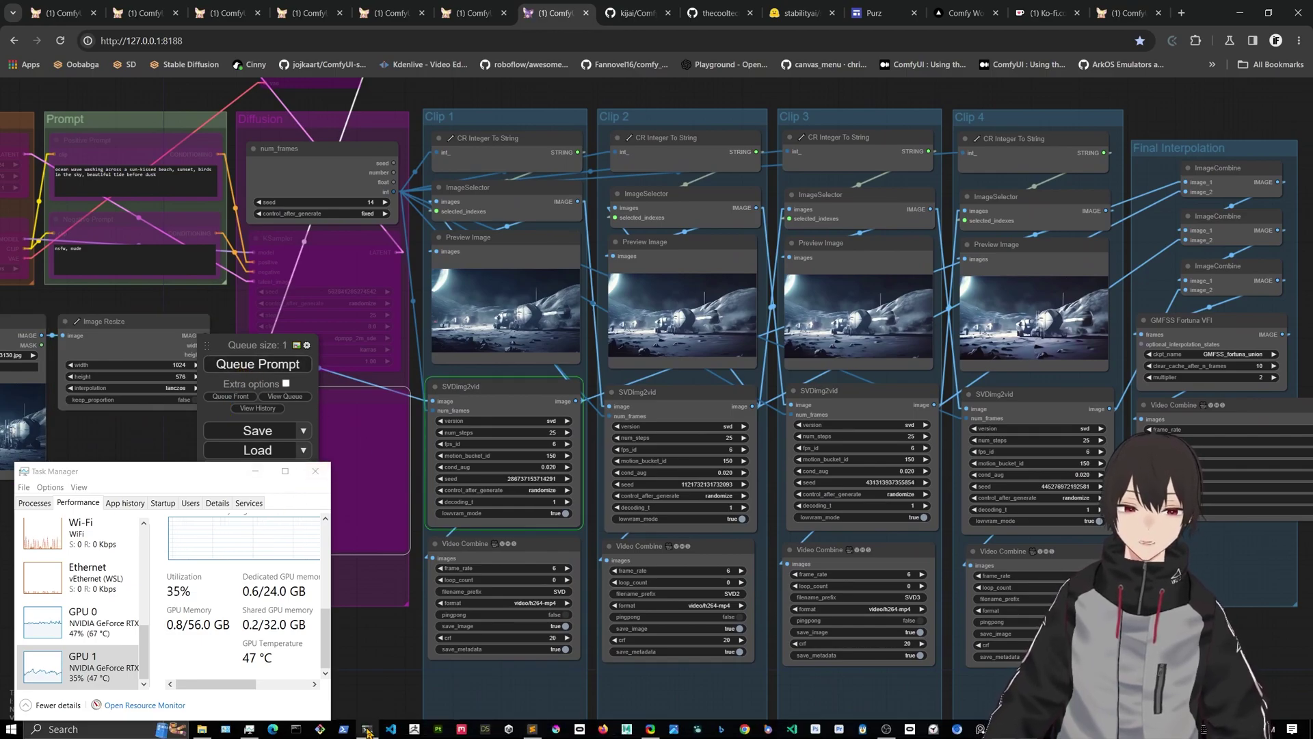
click(509, 729)
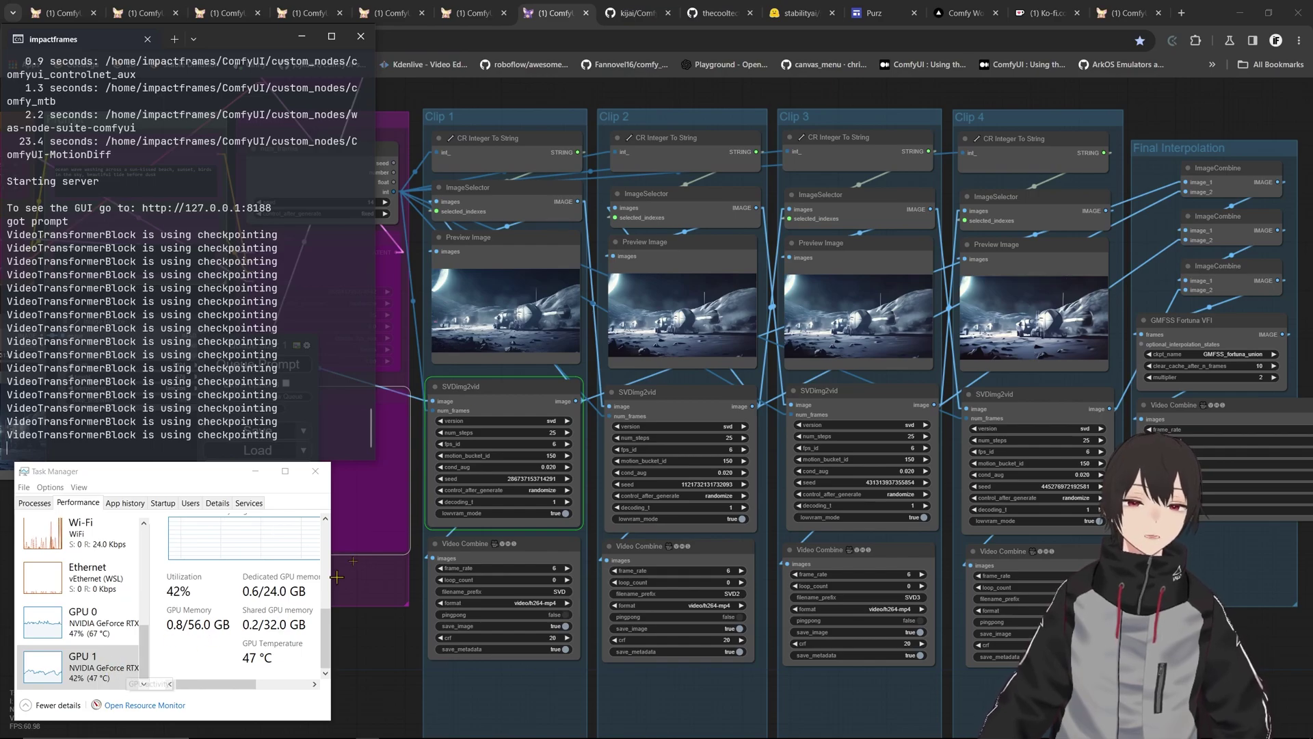
Check the stable-video-diffusion-img2vid model files and the img2vid-xt link in the ComfyUI-SVD README.
click(643, 11)
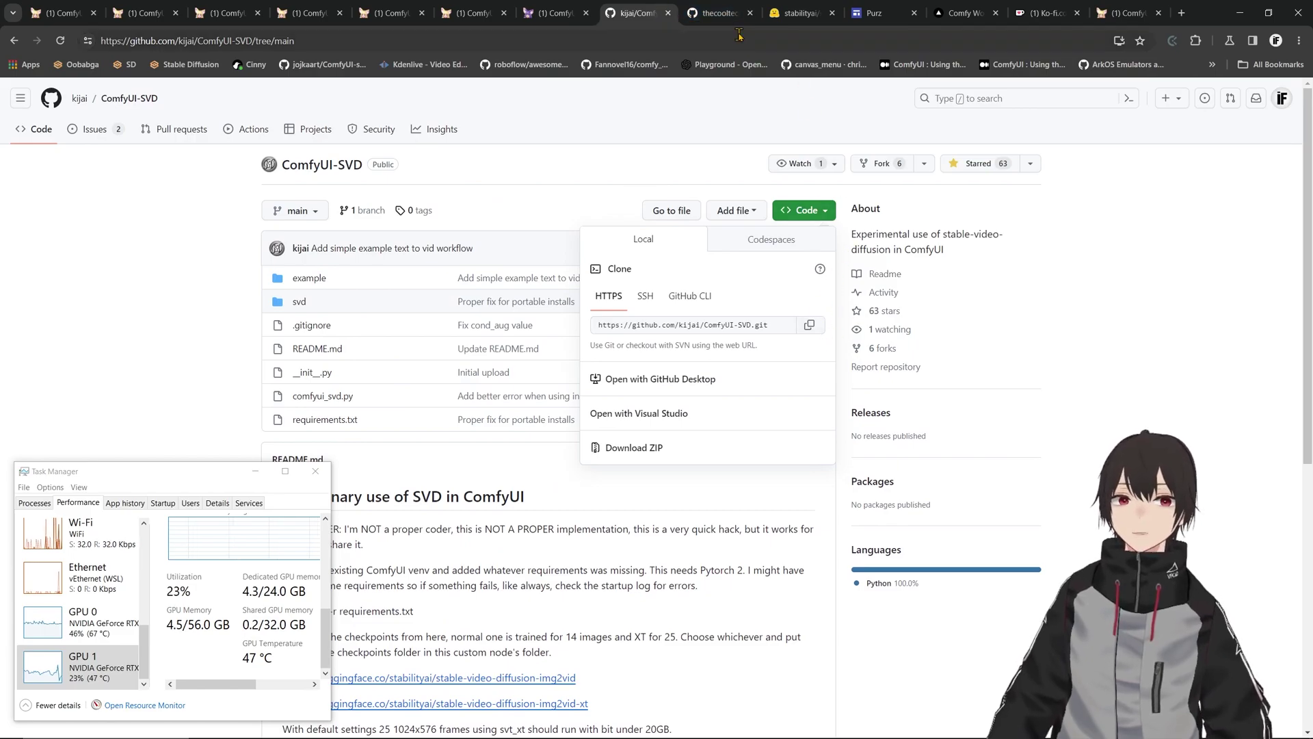
click(799, 12)
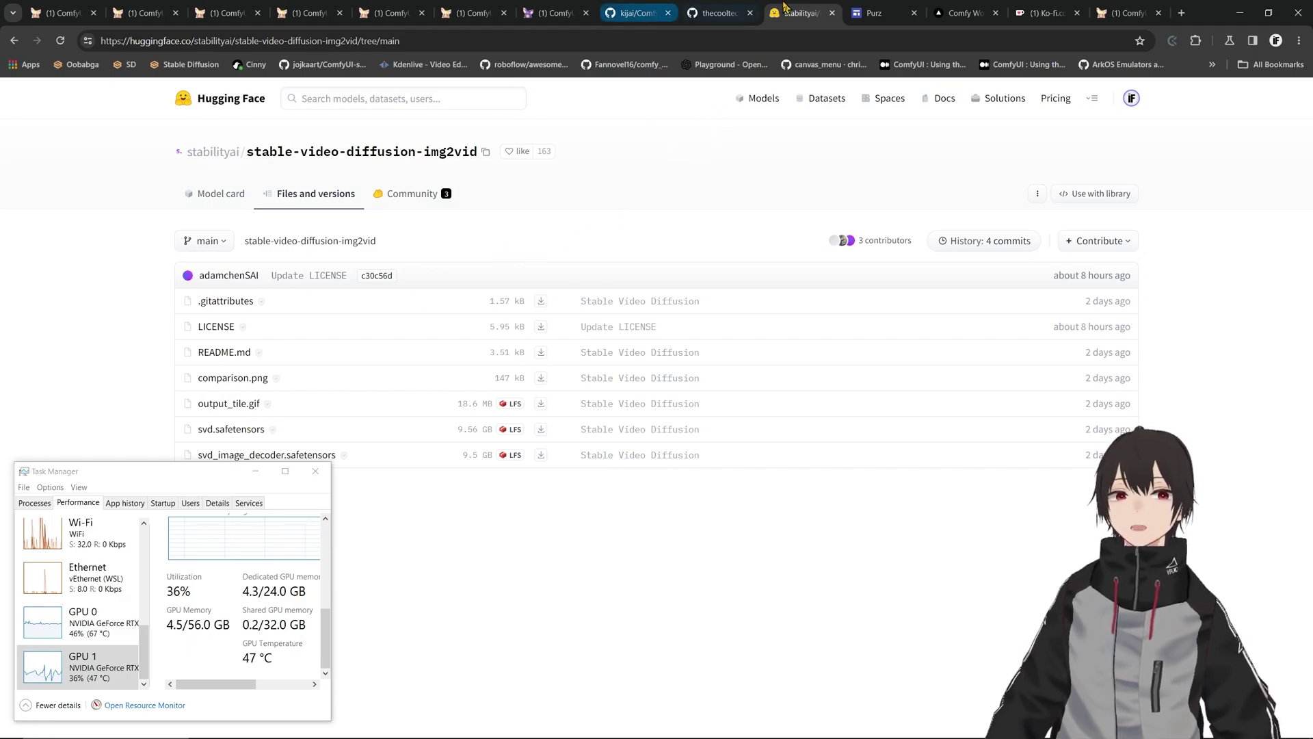
click(636, 13)
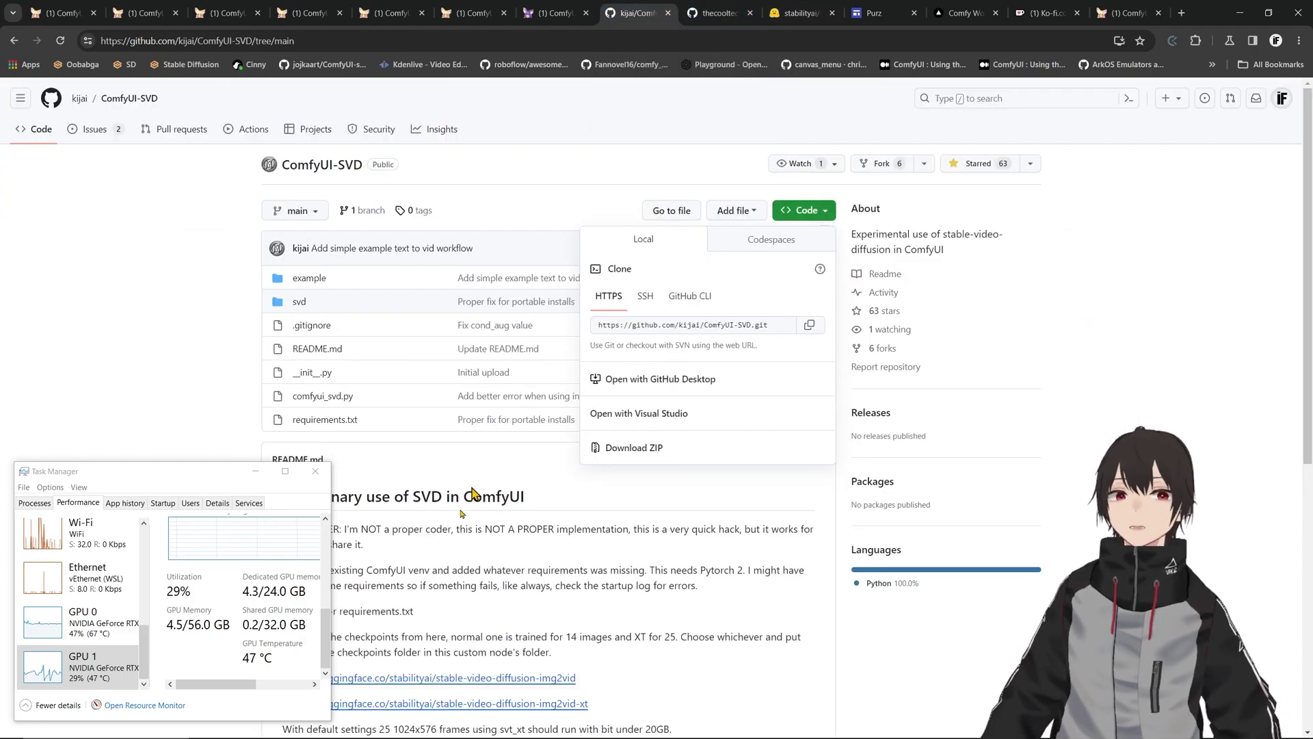
scroll(573, 445, down, 3)
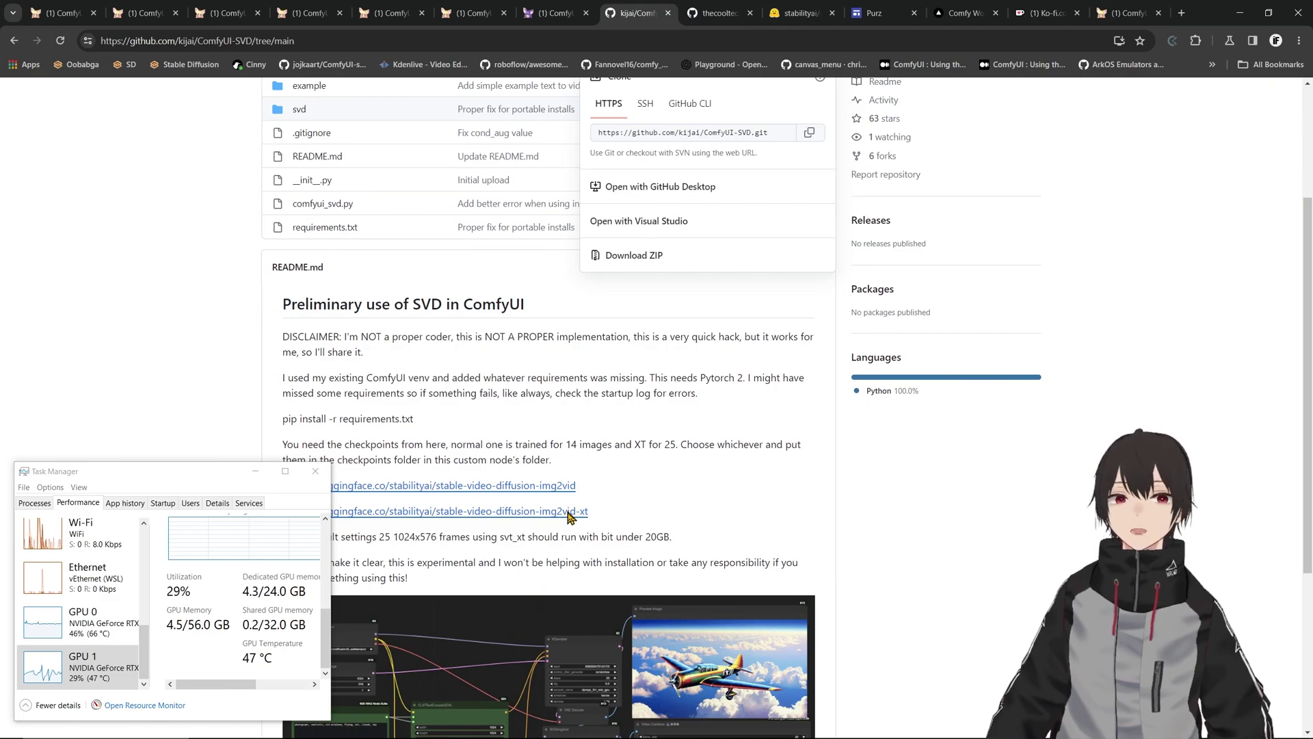
right_click(570, 516)
click(920, 482)
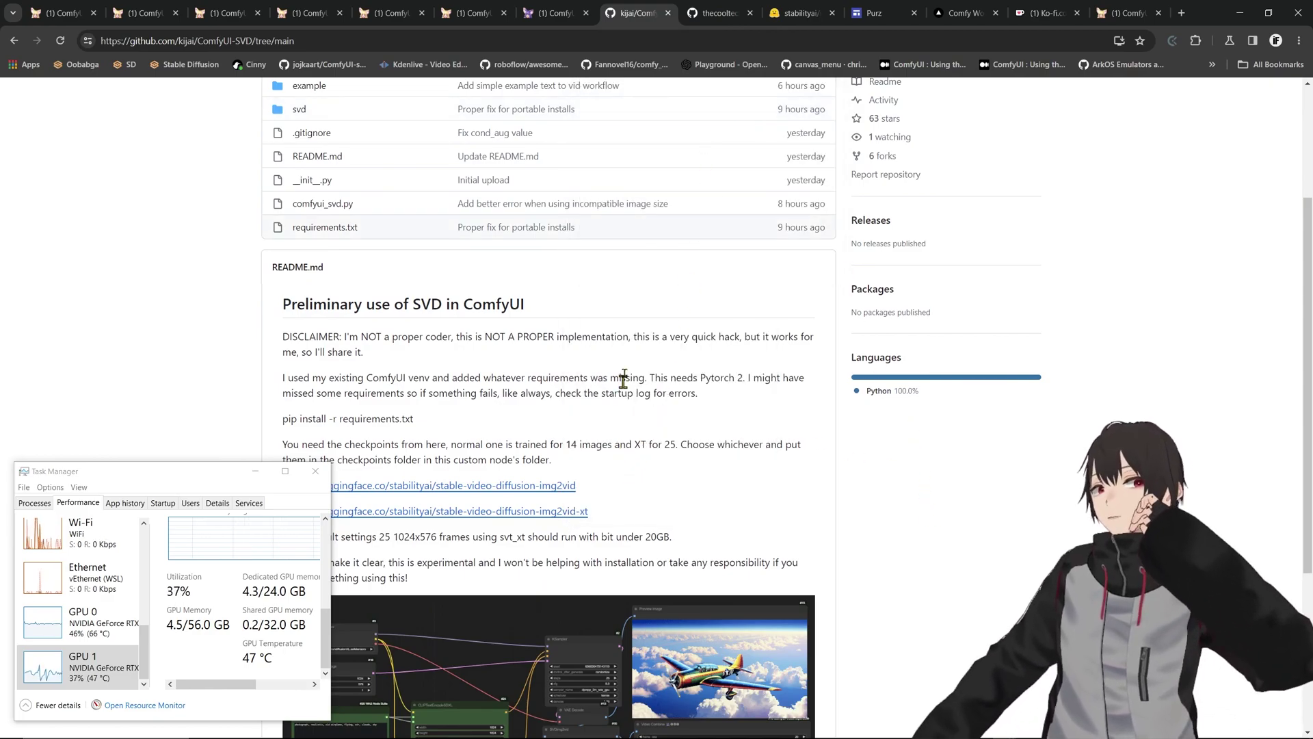
Copy the ComfyUI-SVD repository's HTTPS clone address from the Code dropdown.
scroll(661, 91, up, 3)
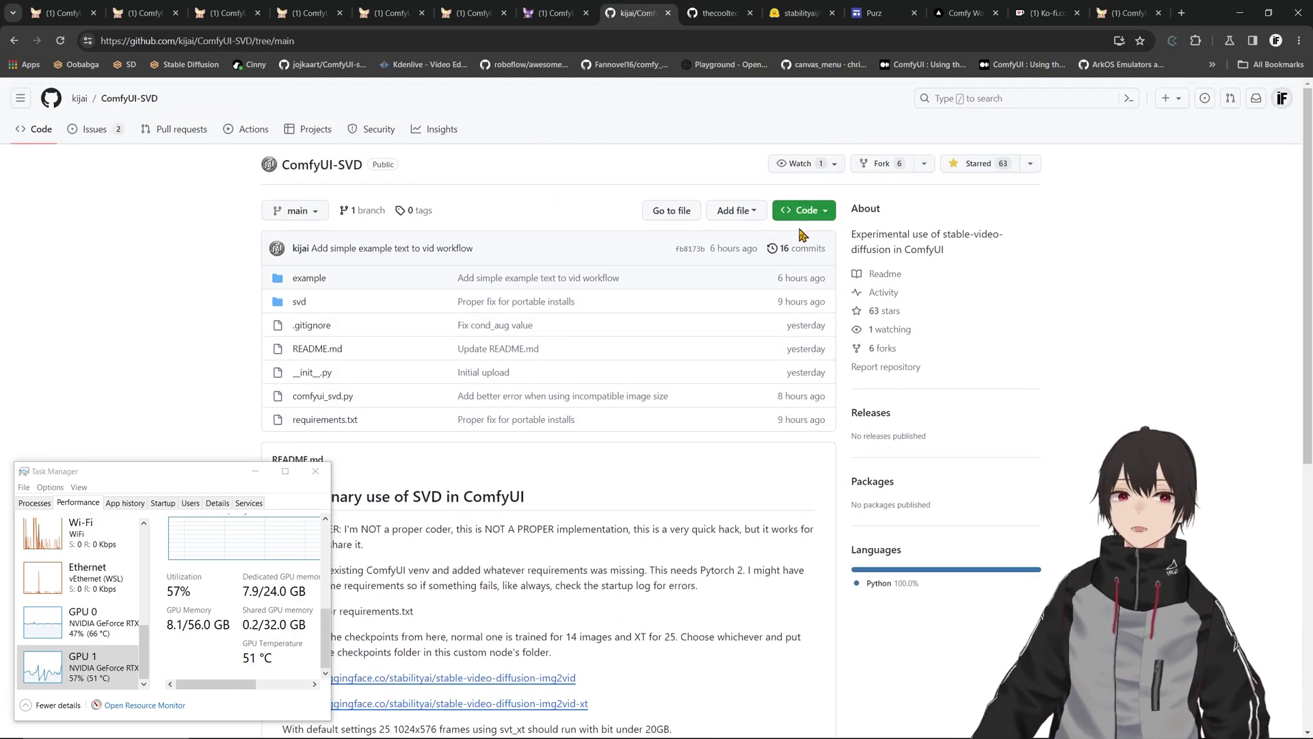
click(814, 213)
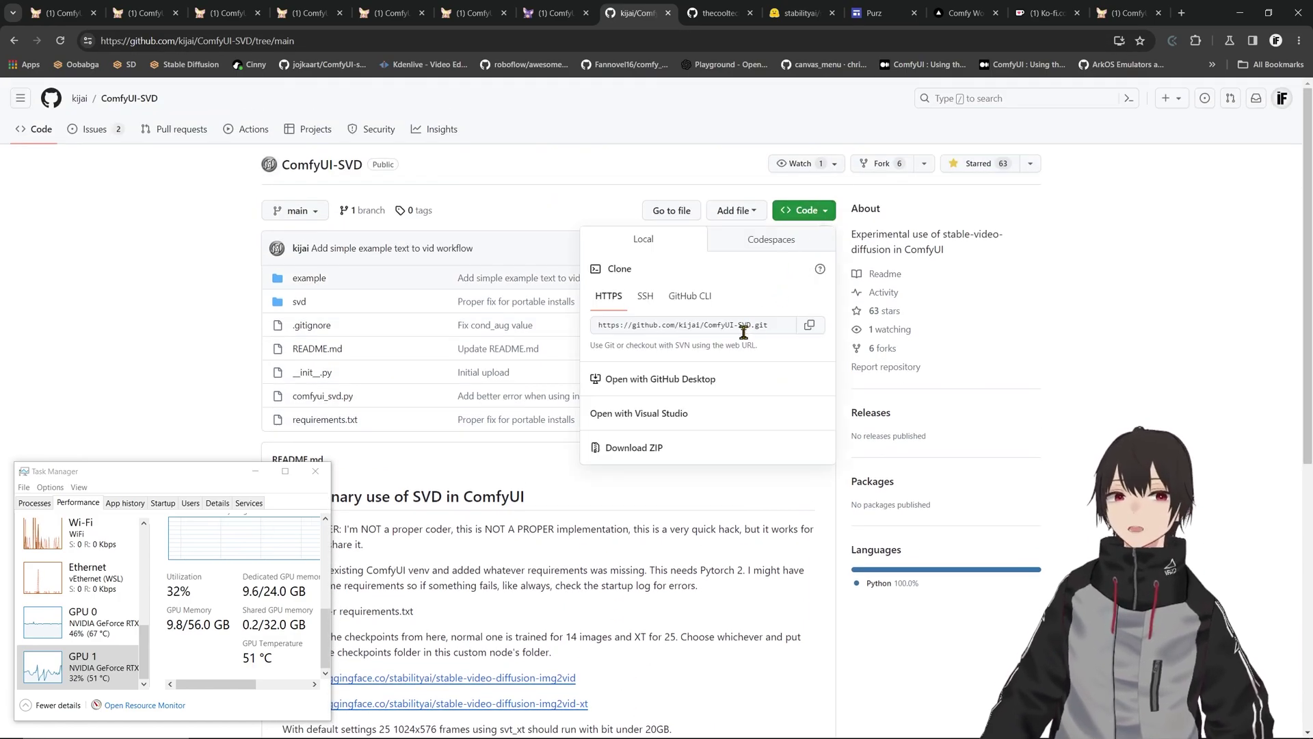
click(809, 325)
Open E:\ComfyUI_windows_portable\ComfyUI\custom_nodes in File Explorer and make its address bar editable.
mouse_move(157, 730)
click(202, 729)
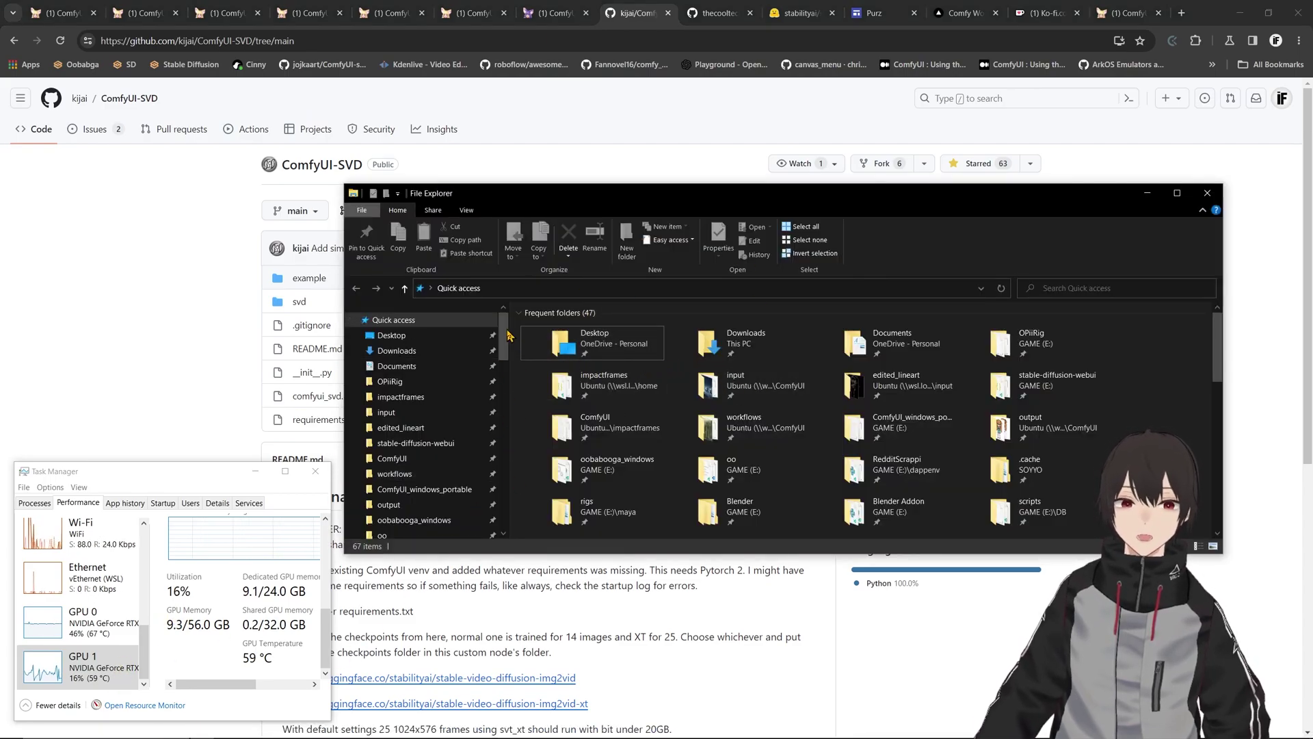
click(410, 489)
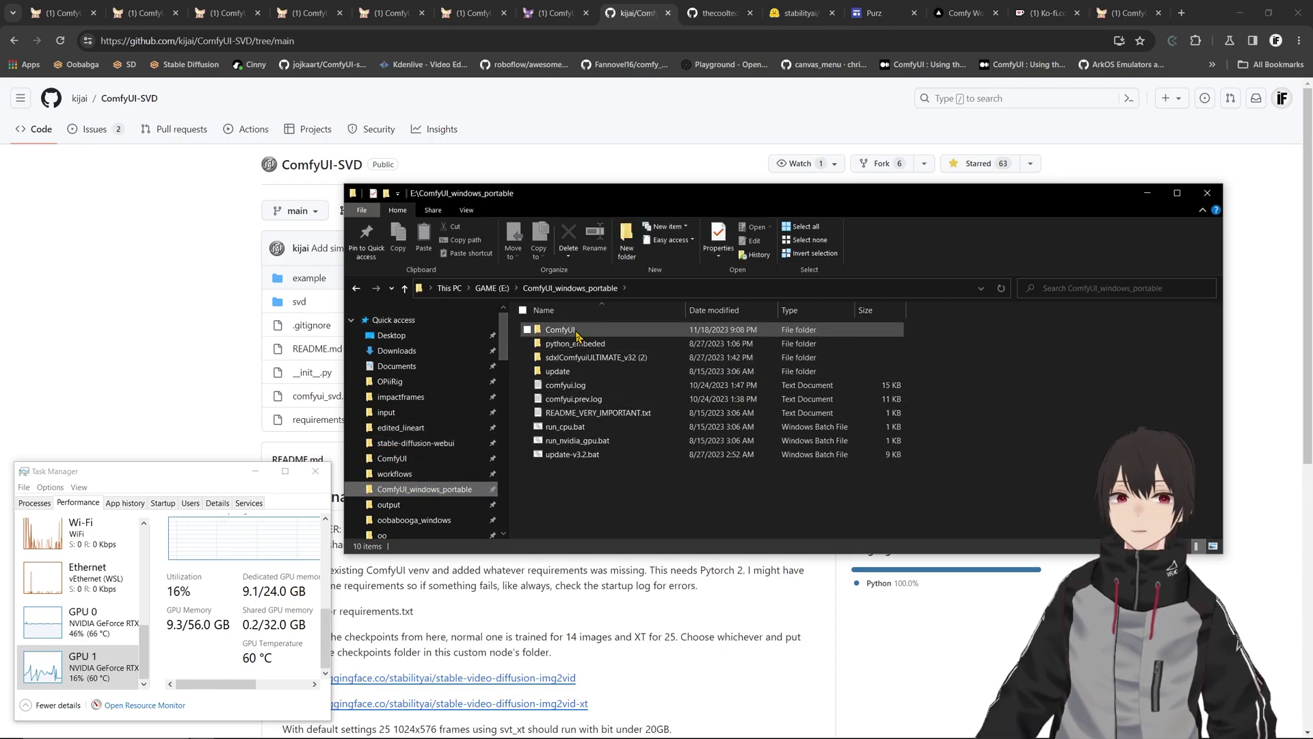
double_click(576, 331)
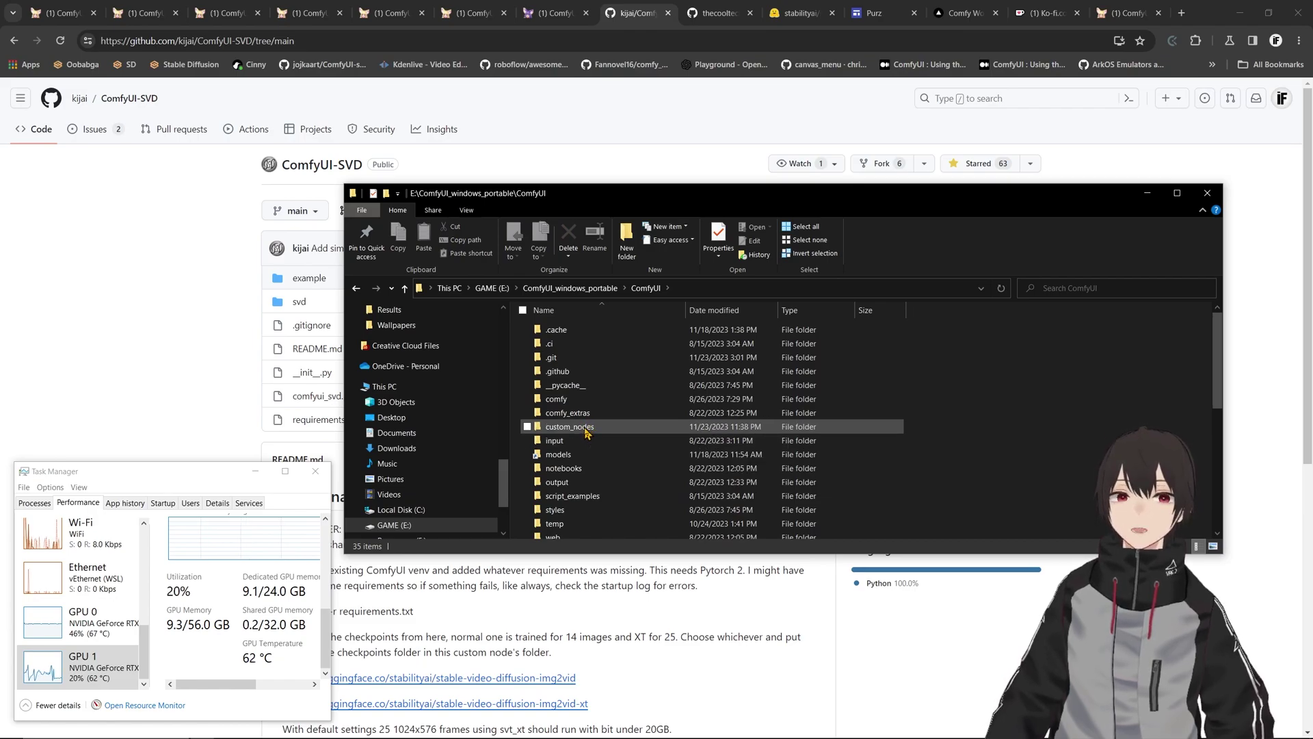
double_click(585, 427)
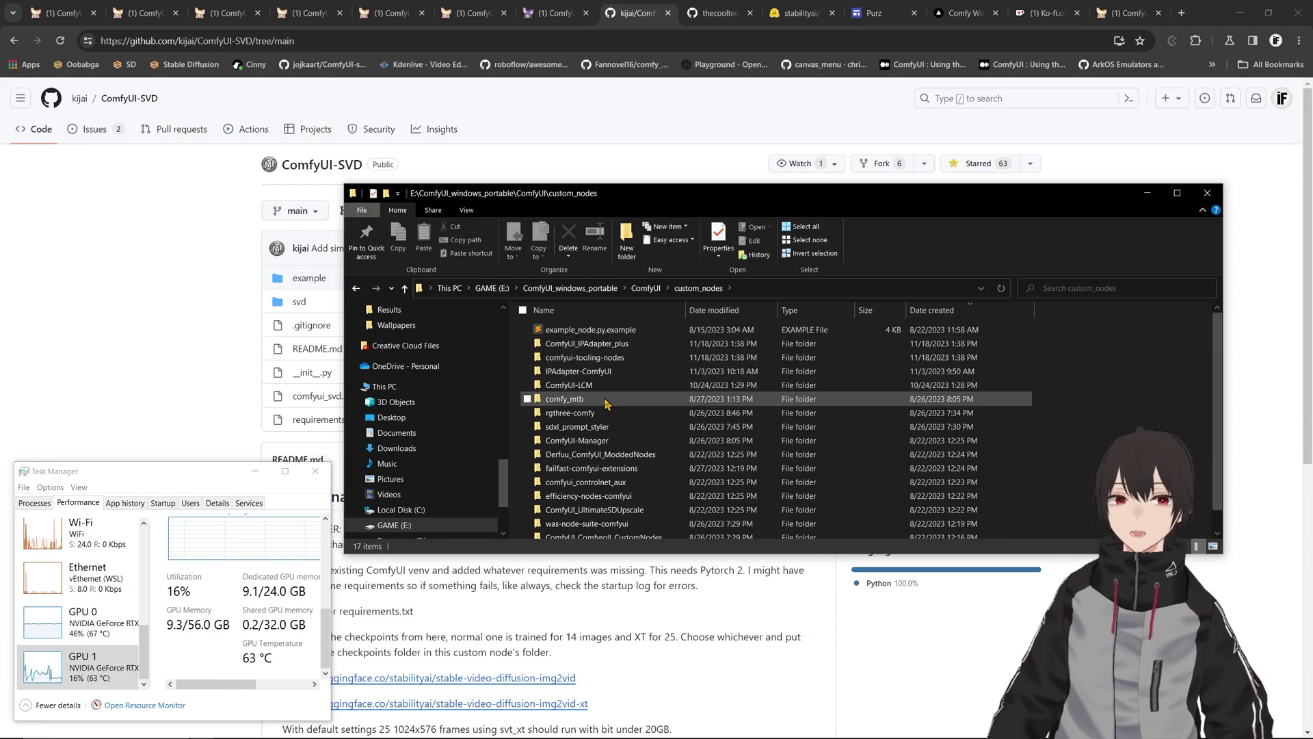
click(758, 287)
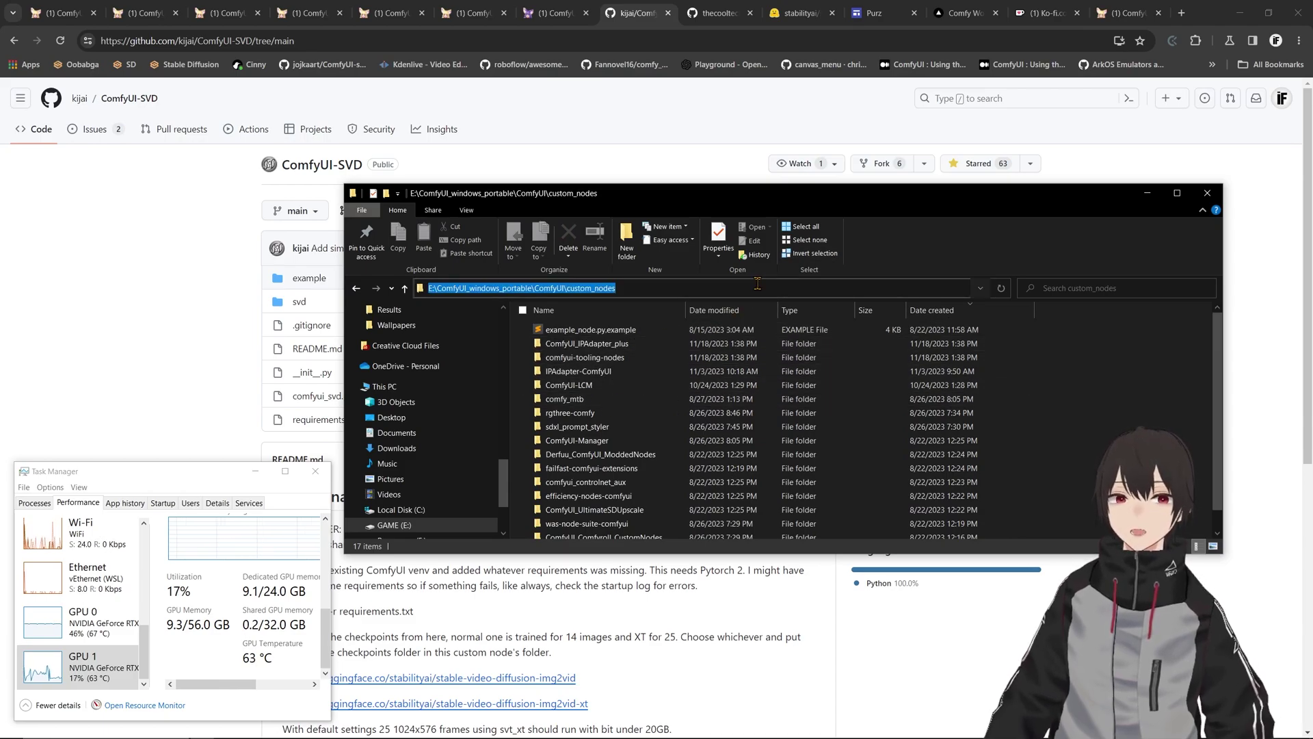
Launch a Command Prompt in the custom_nodes folder using cmd.
text(cmd)
key(Tab)
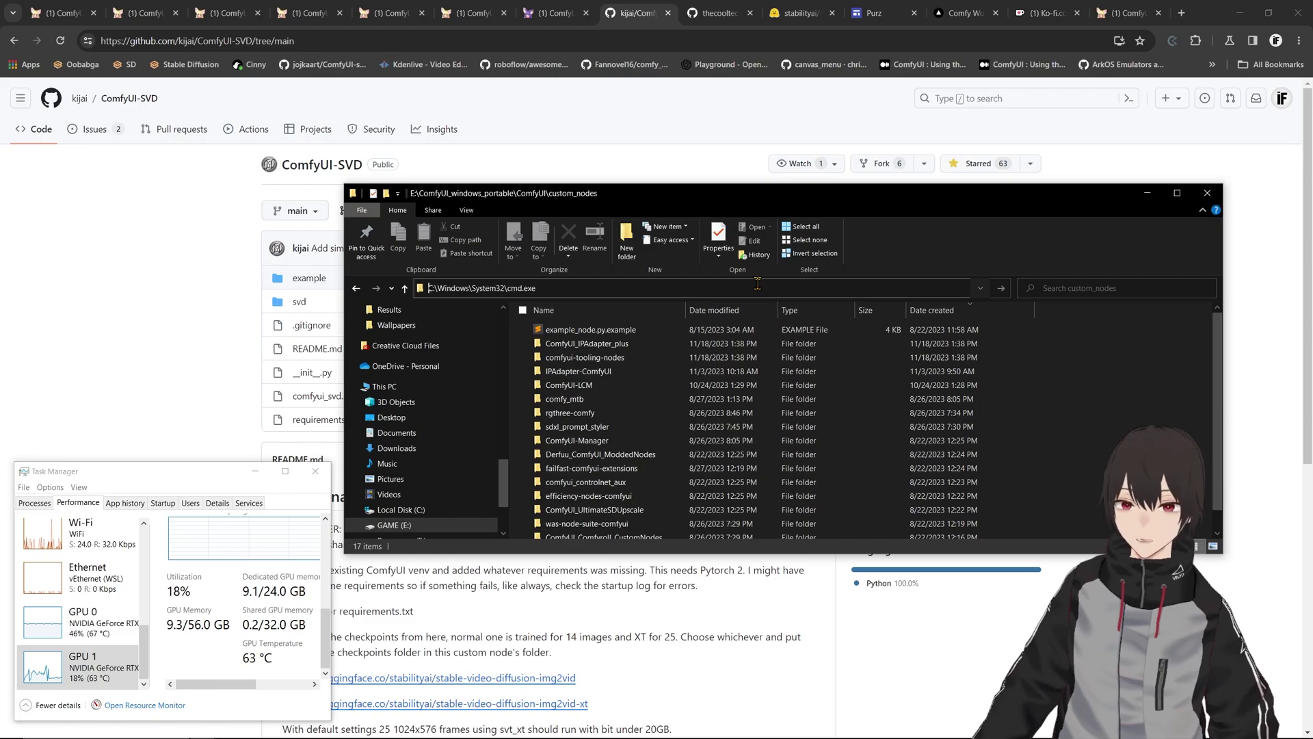
key(Return)
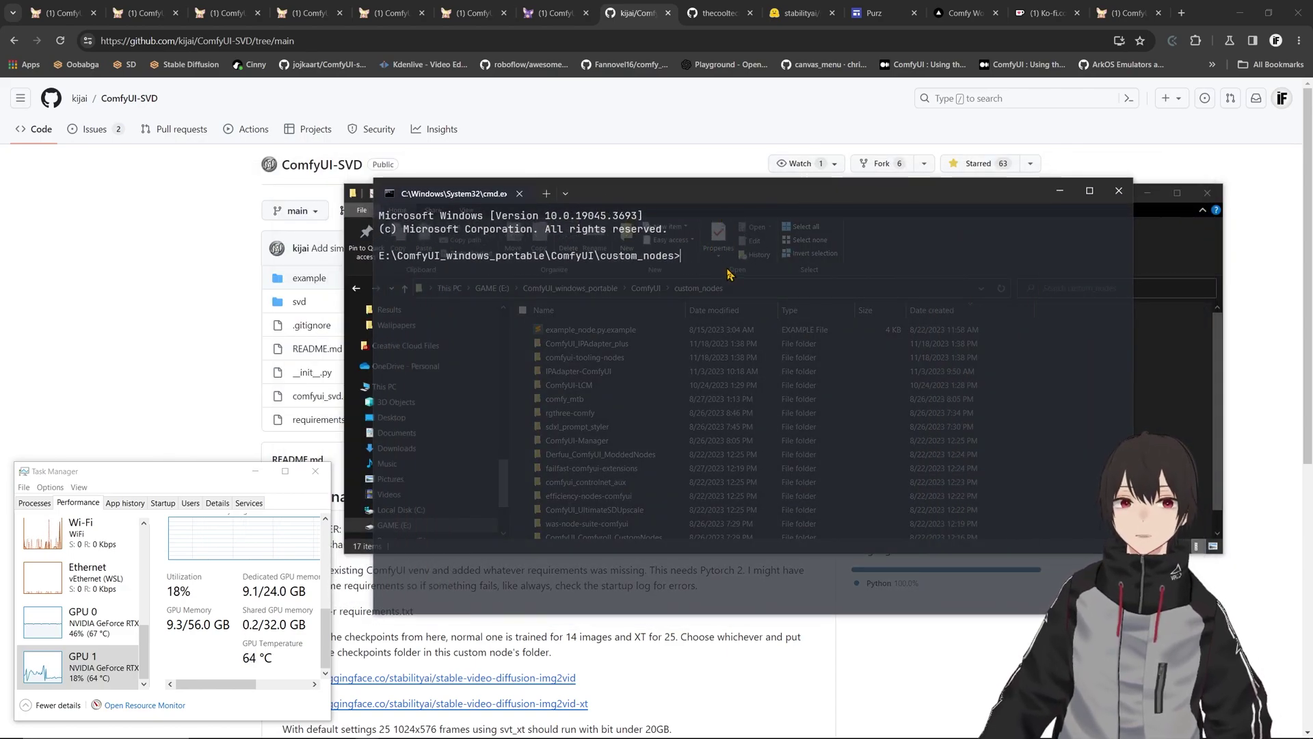
Clone the ComfyUI-SVD repository with git clone and the pasted .git URL.
text(git )
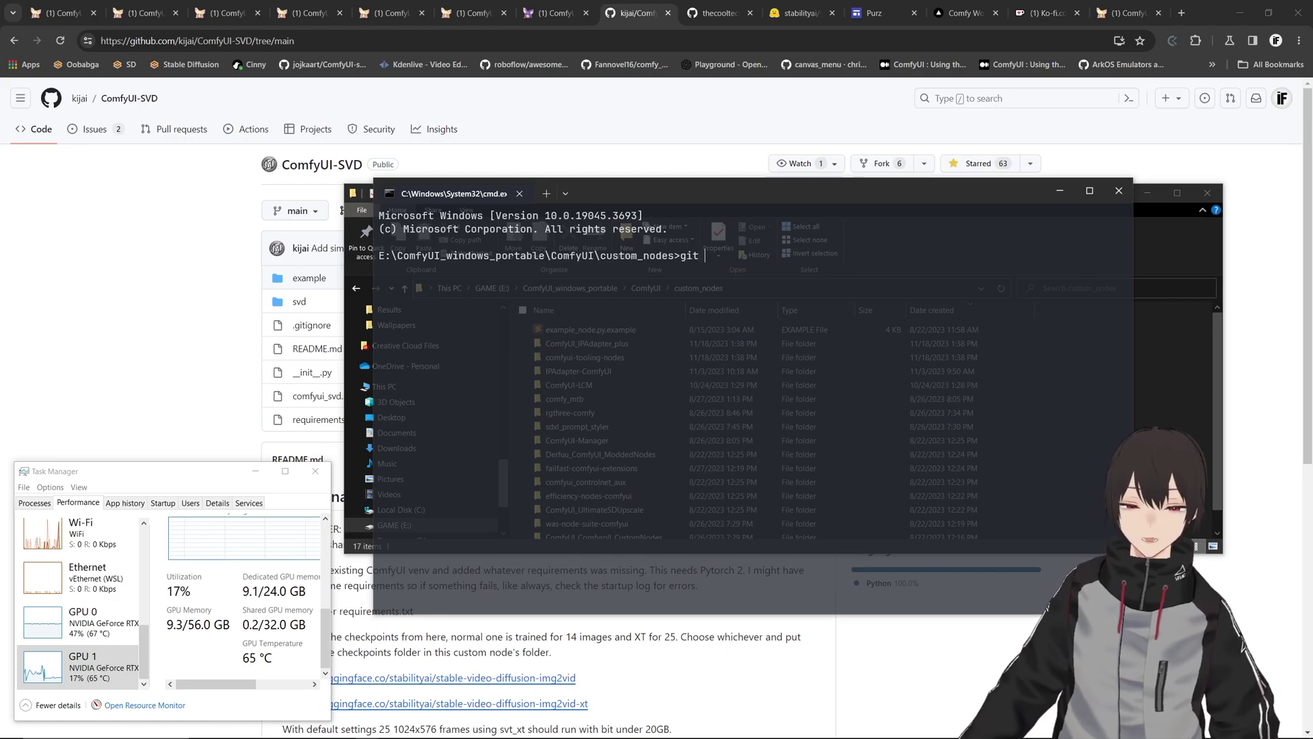
text(clone)
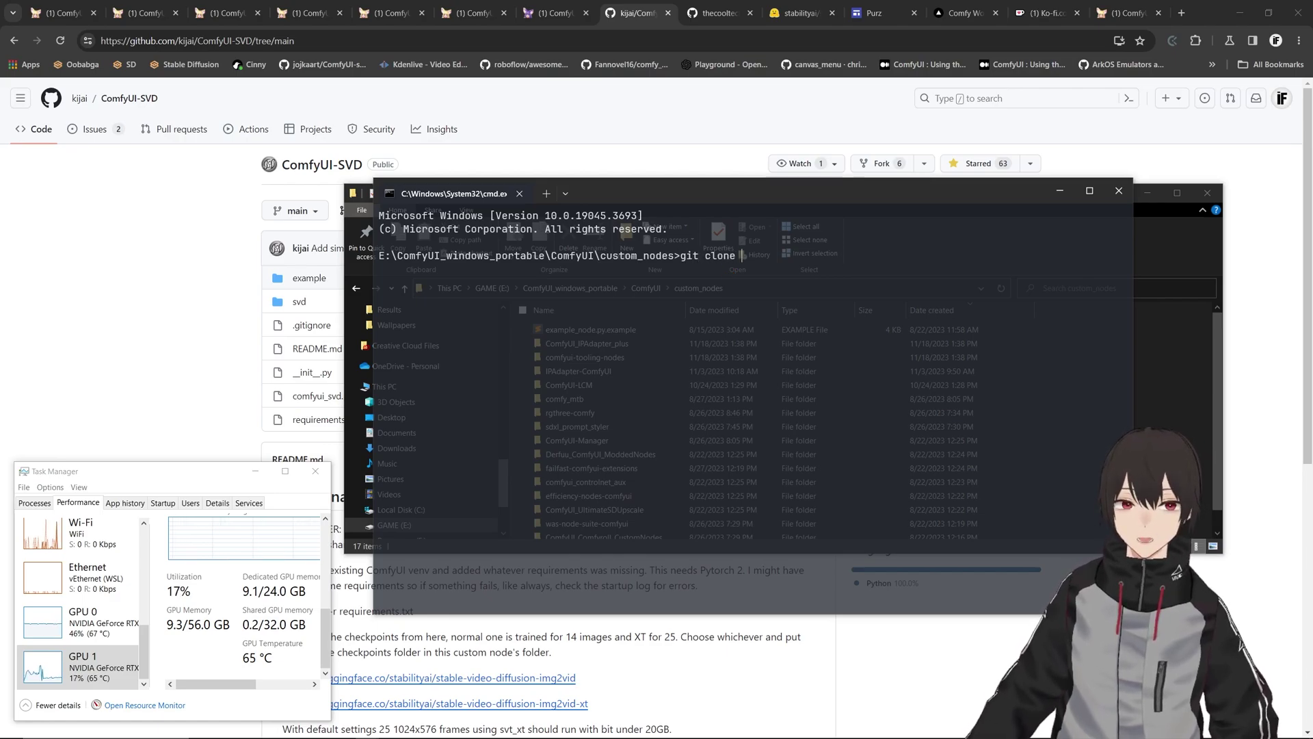
key(ctrl+v)
key(Return)
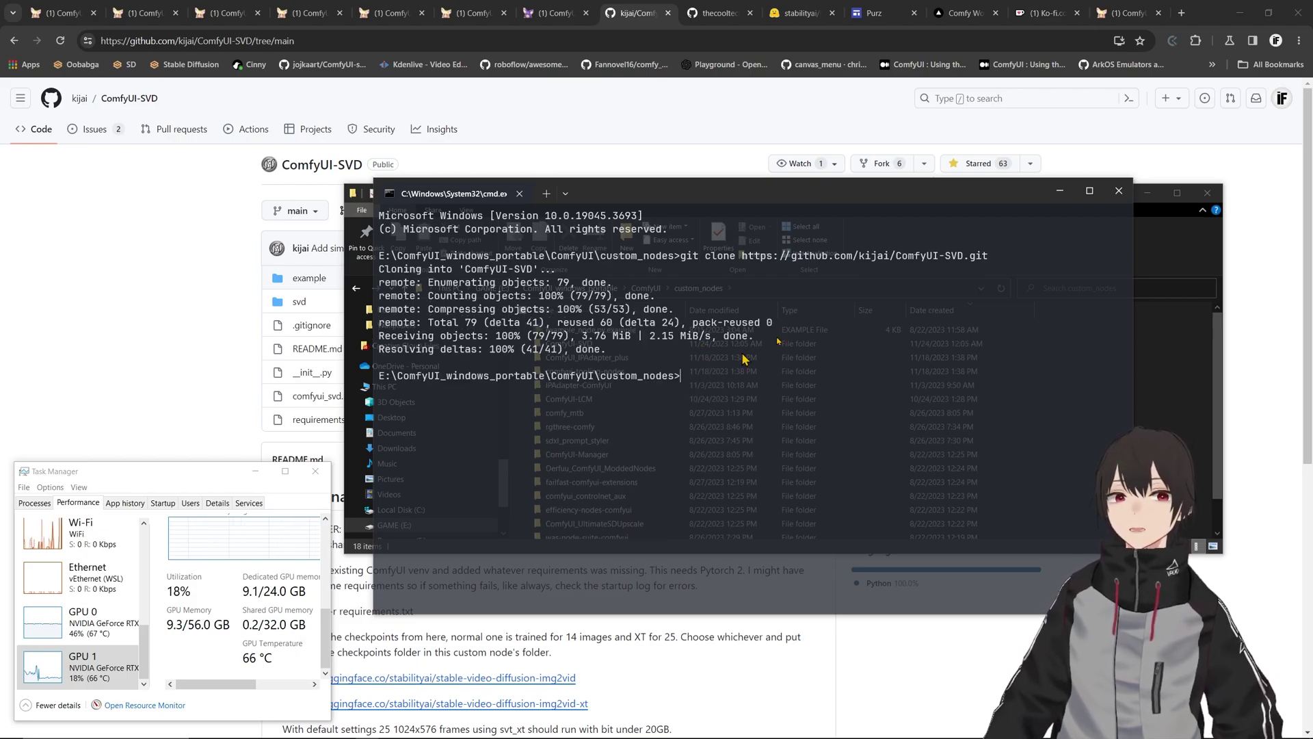
Browse into the new ComfyUI-SVD\svd\checkpoints folder to check it.
click(1059, 192)
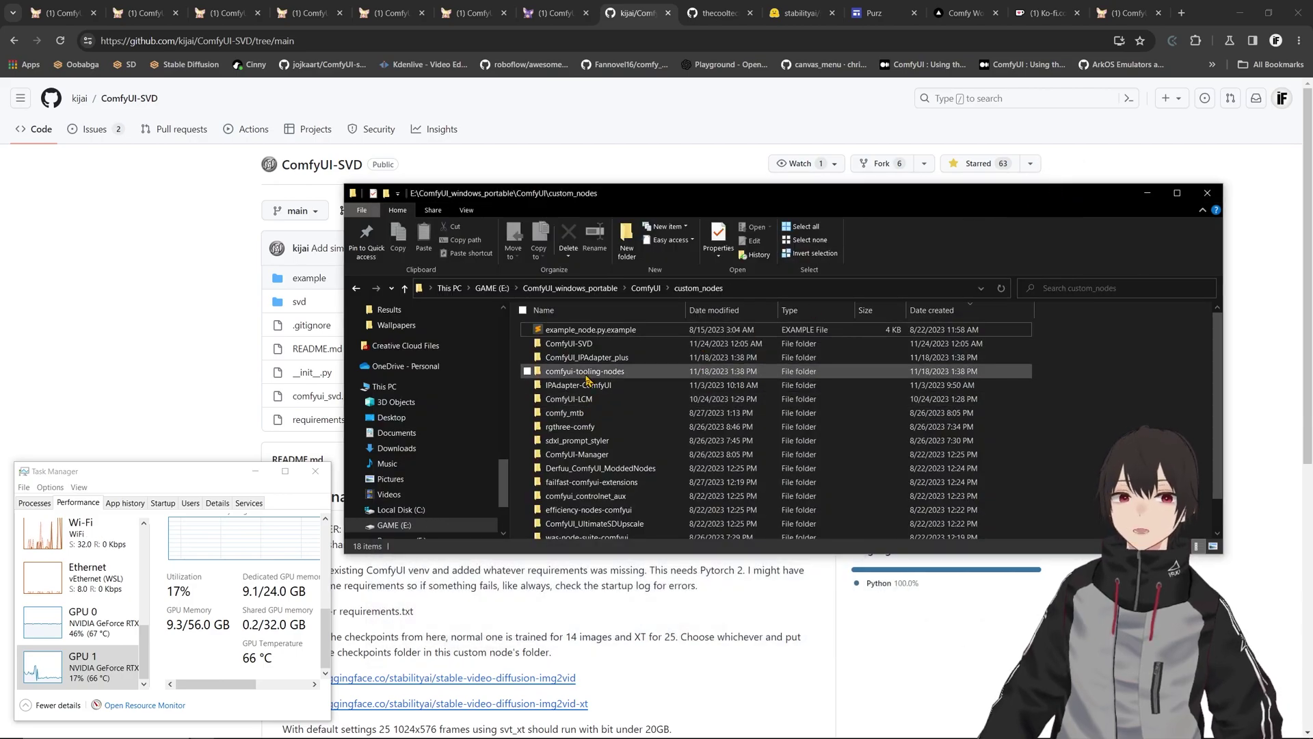
double_click(581, 344)
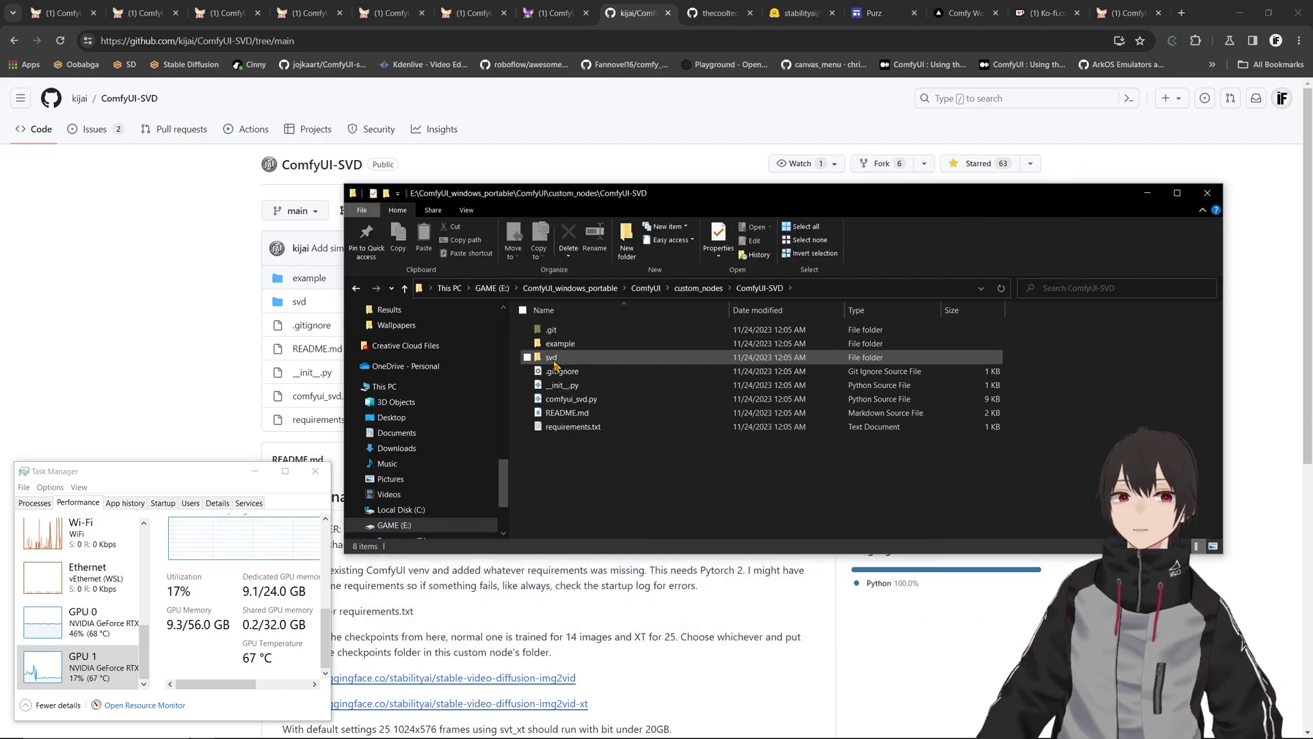
double_click(555, 361)
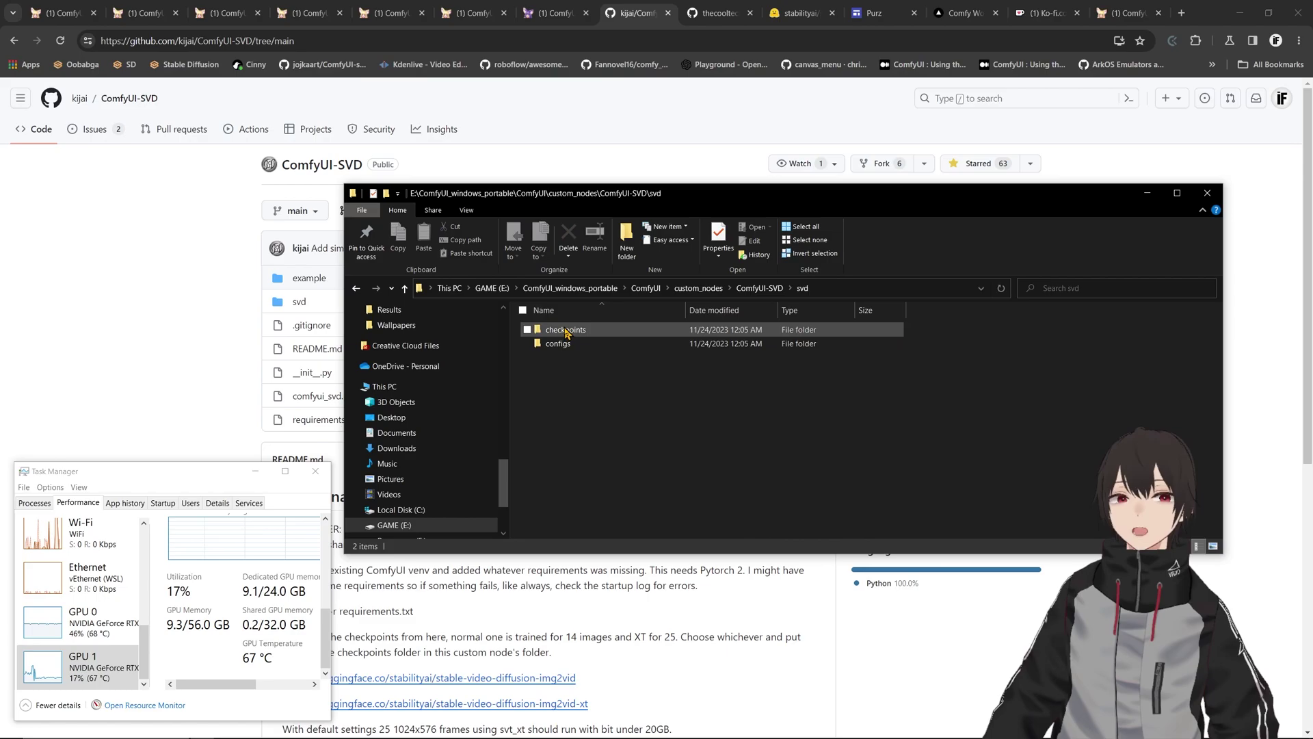
double_click(571, 331)
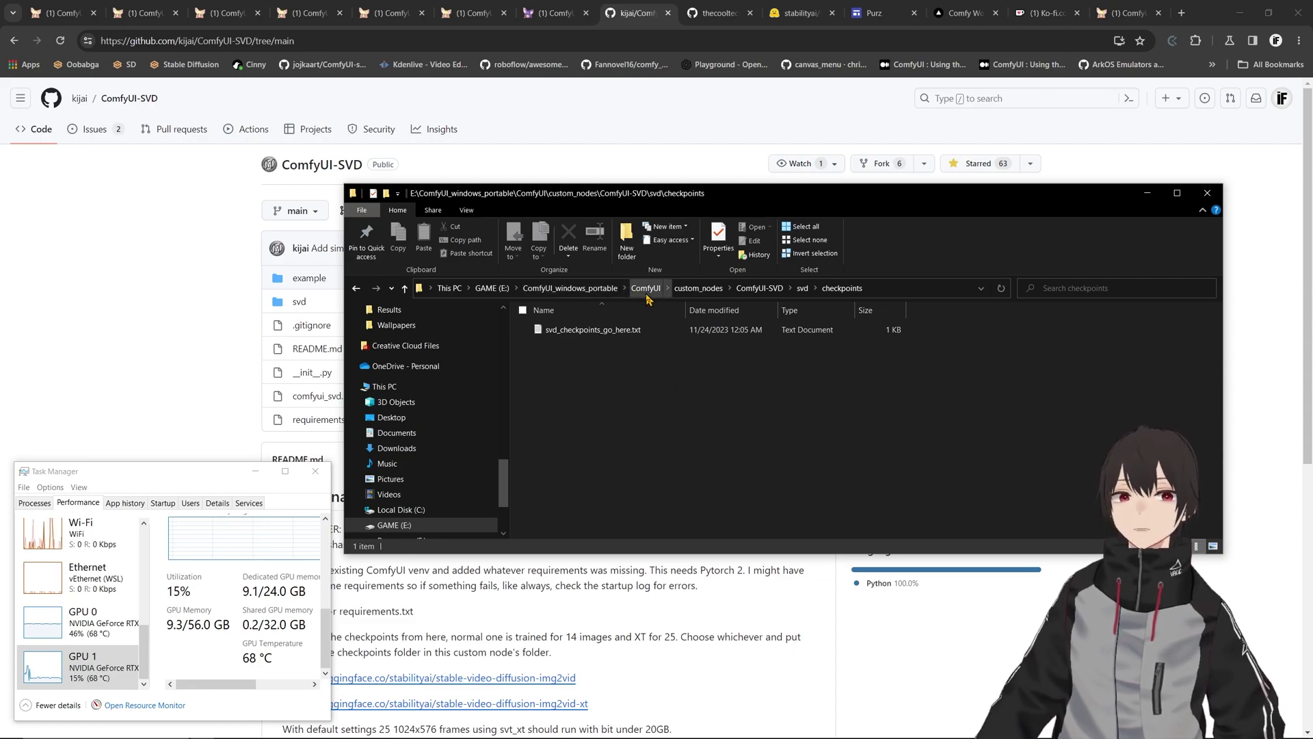
Open ComfyUI_windows_portable\python_embeded and select its folder path for copying.
click(565, 290)
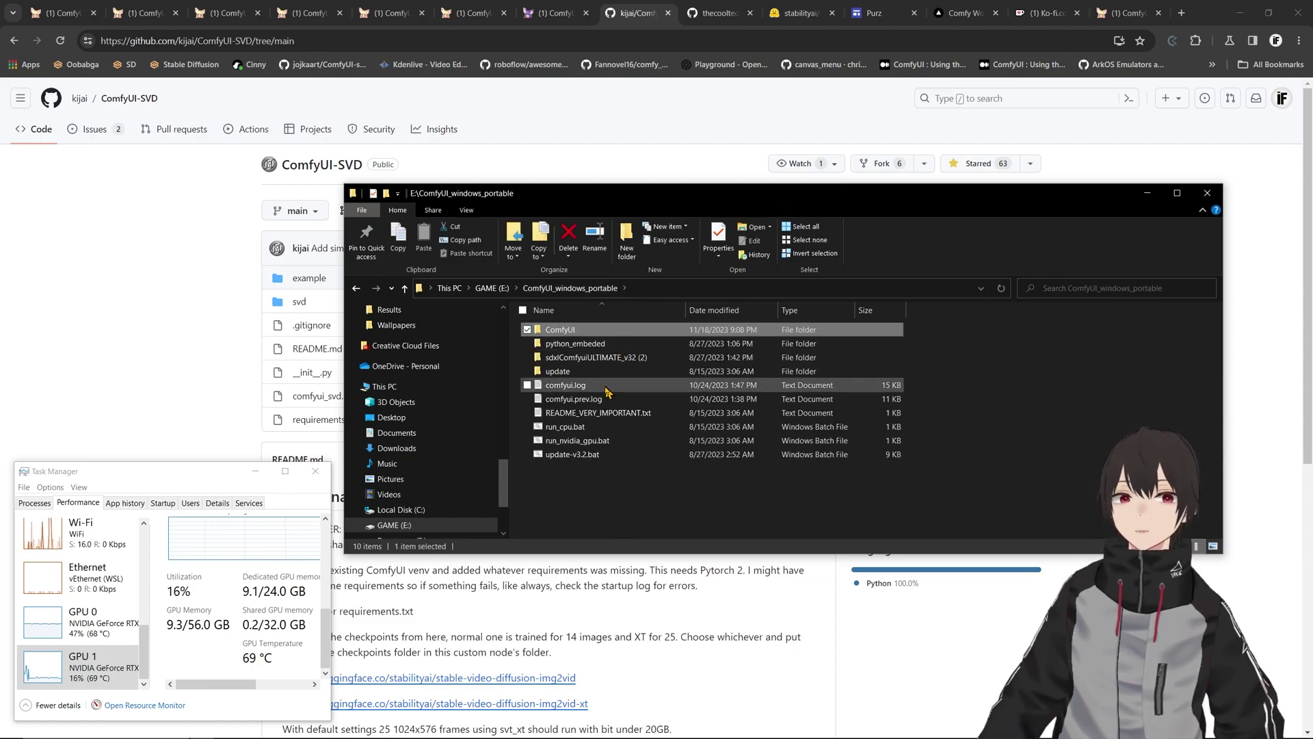
double_click(609, 348)
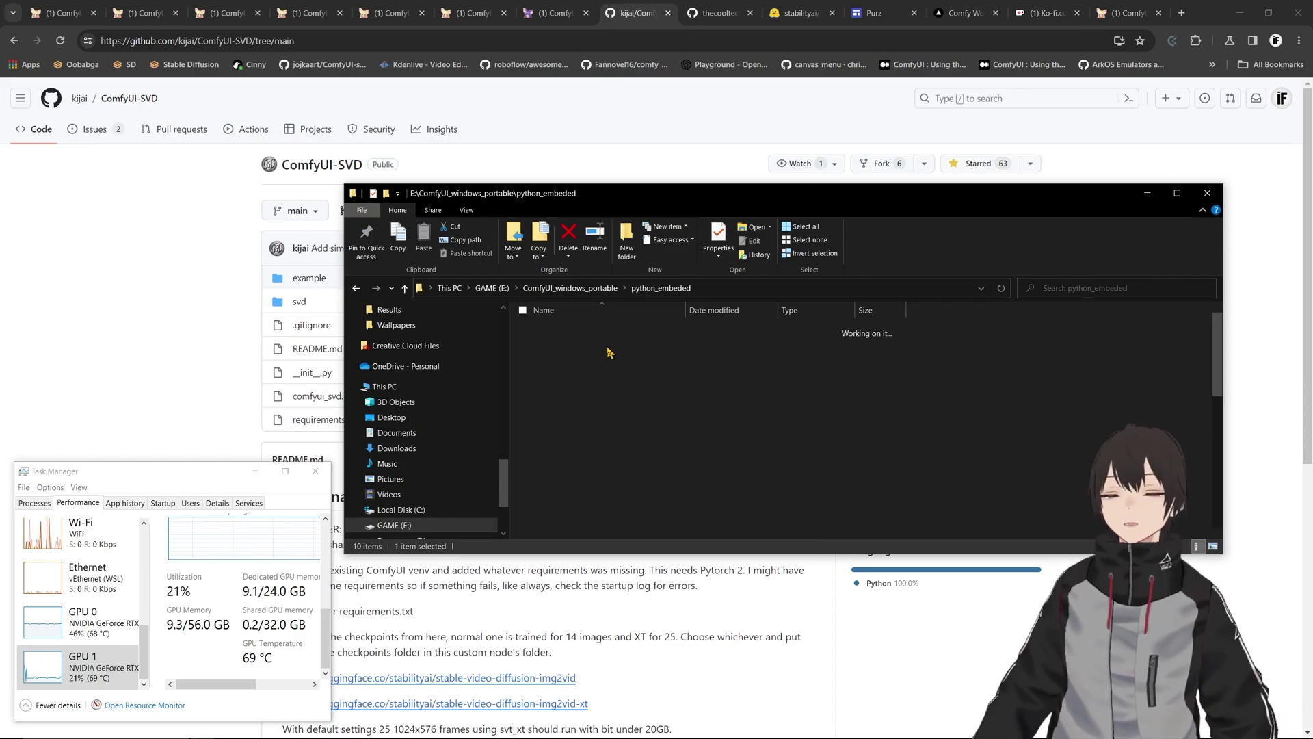
click(721, 289)
key(ctrl+c)
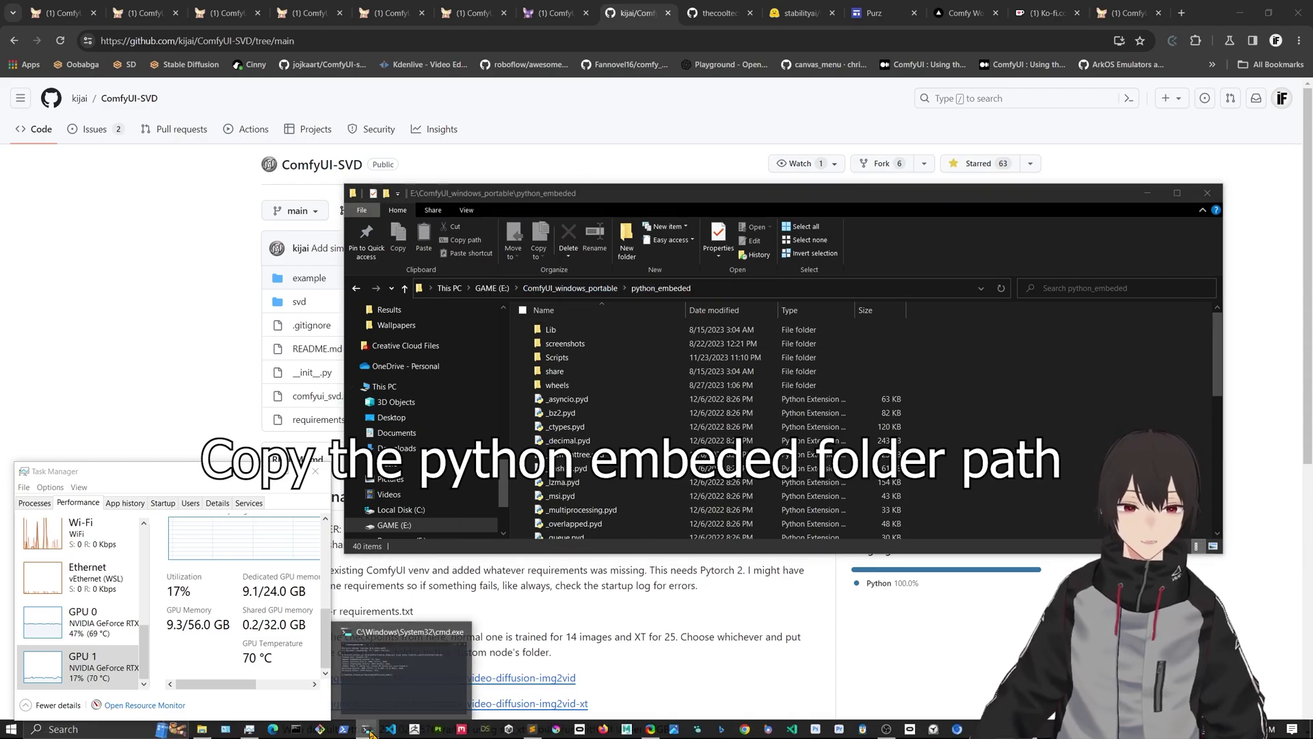
Run cd ComfyUI-SVD in Command Prompt and paste the python_embeded path at the prompt.
click(369, 731)
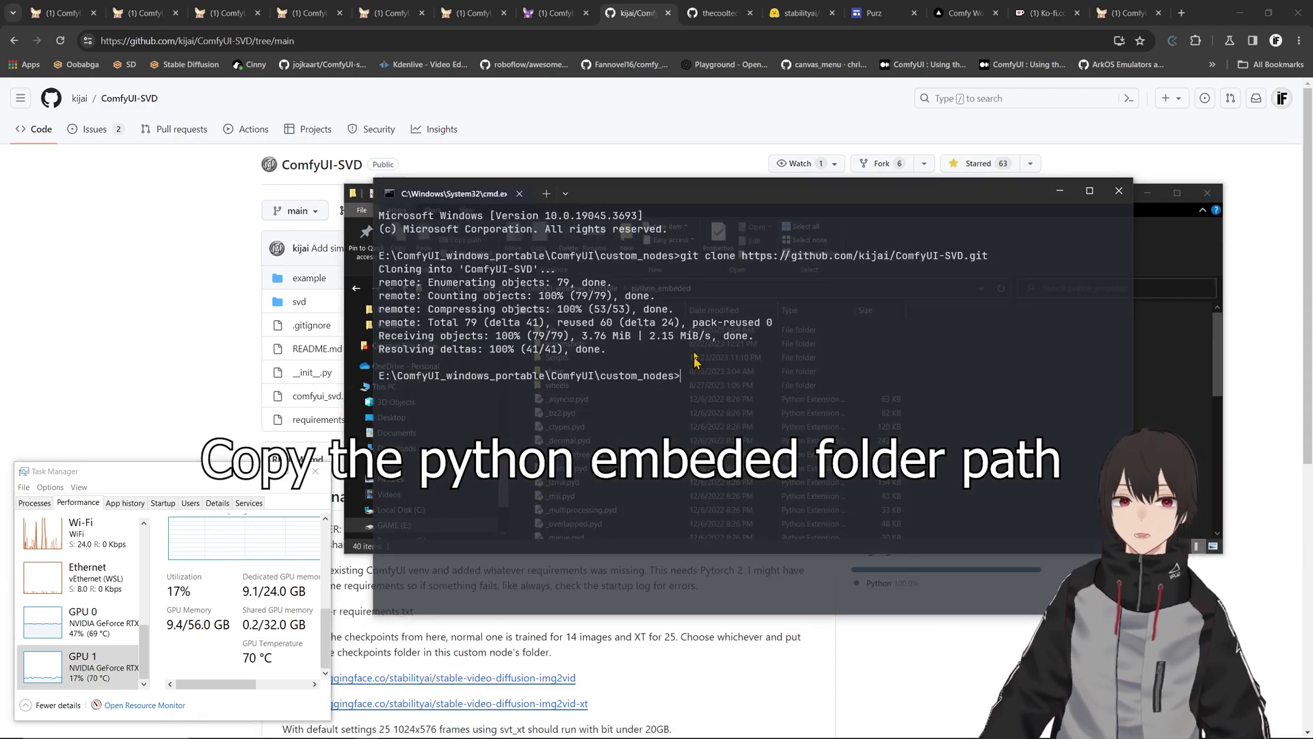
drag(722, 193, 833, 426)
text(c)
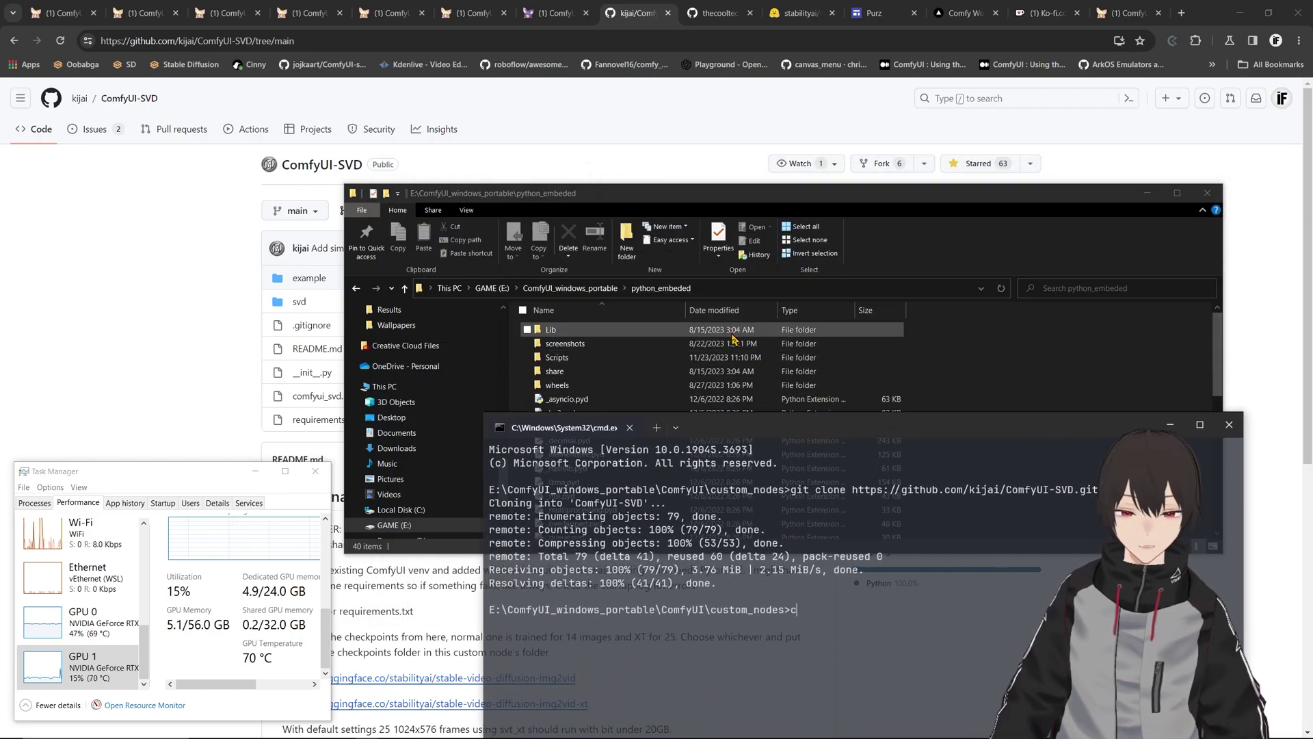
text(d )
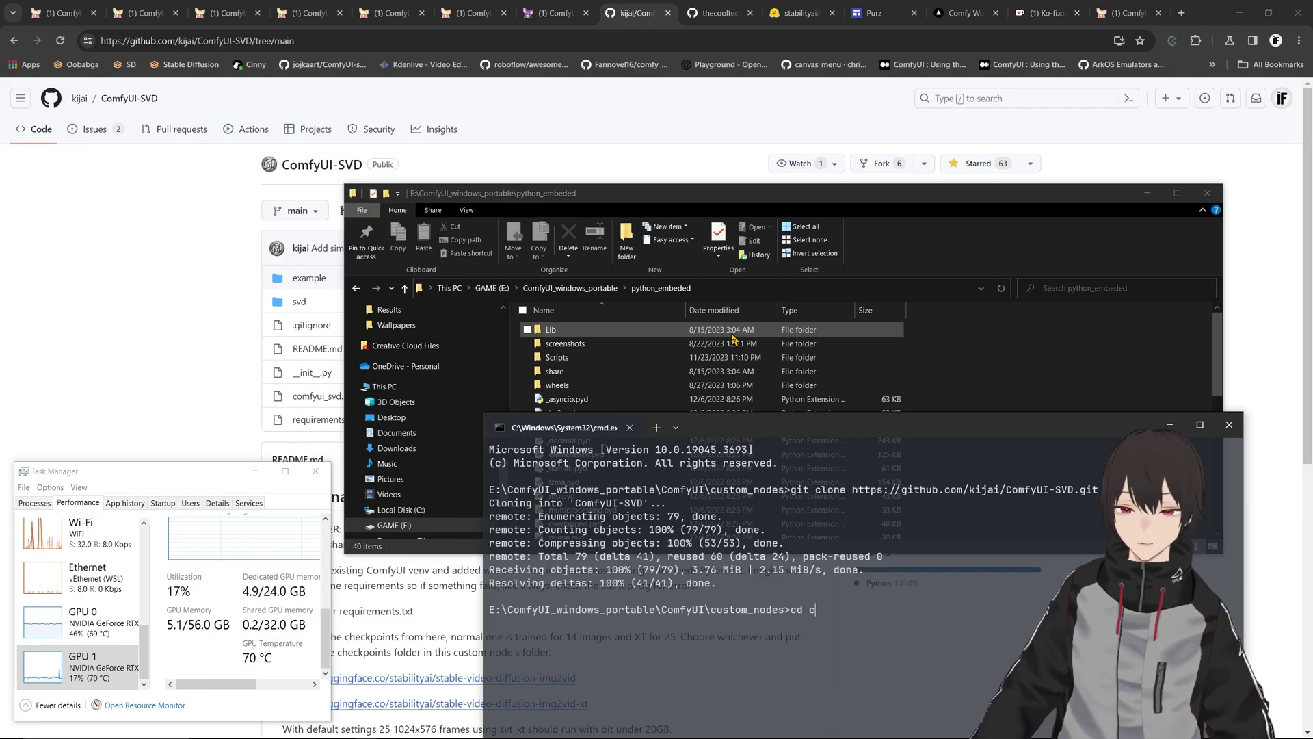
text(C)
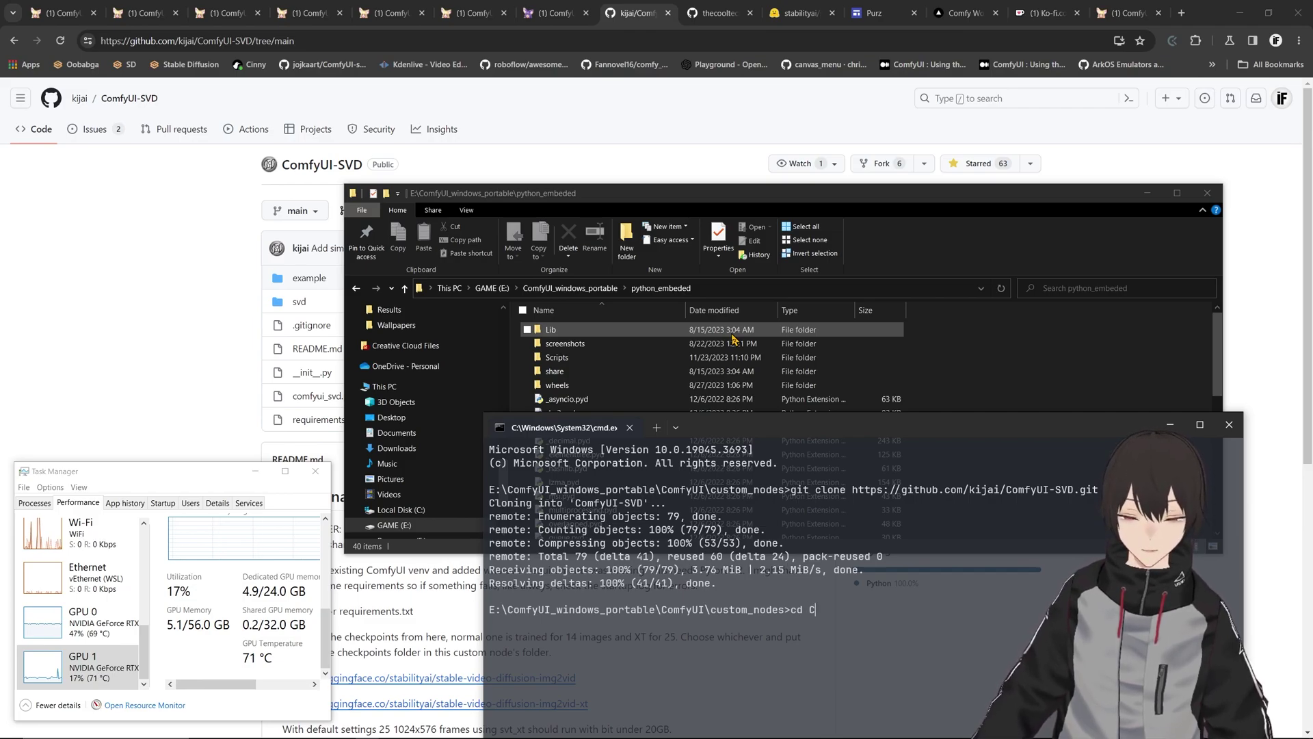
text(omfy)
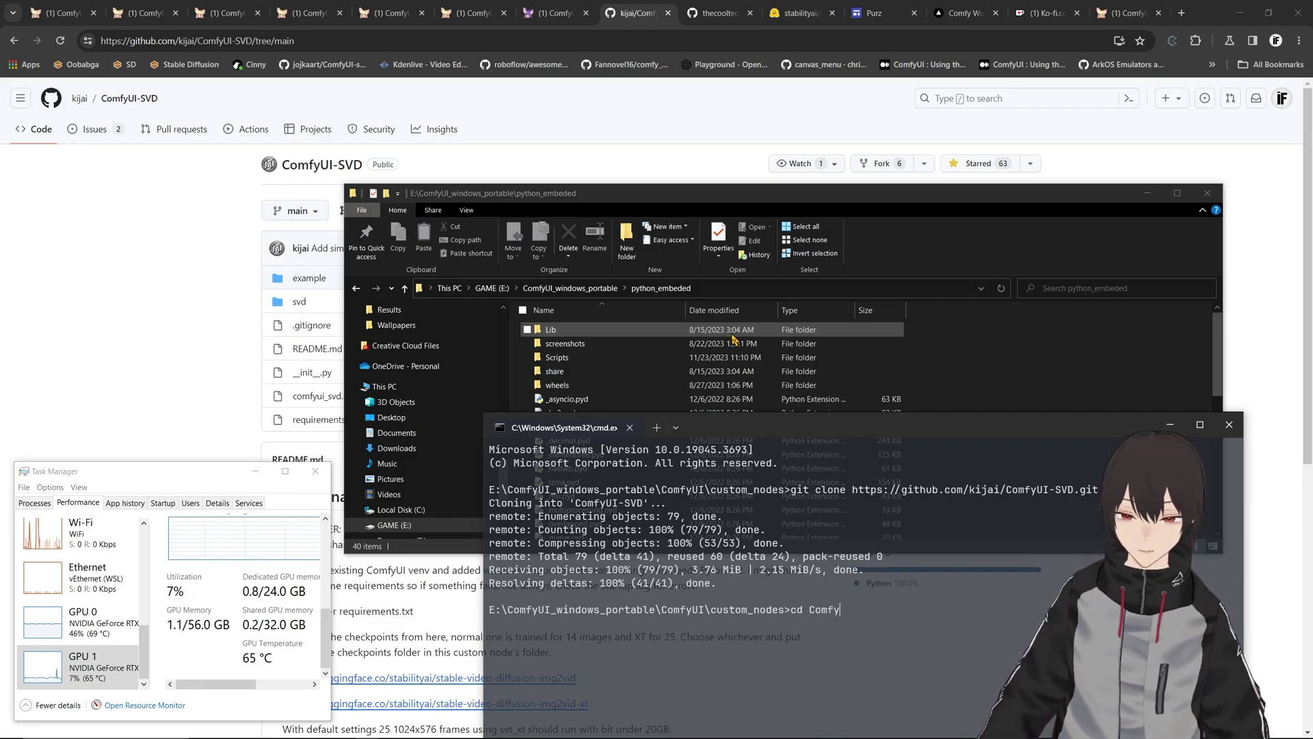
text(UI)
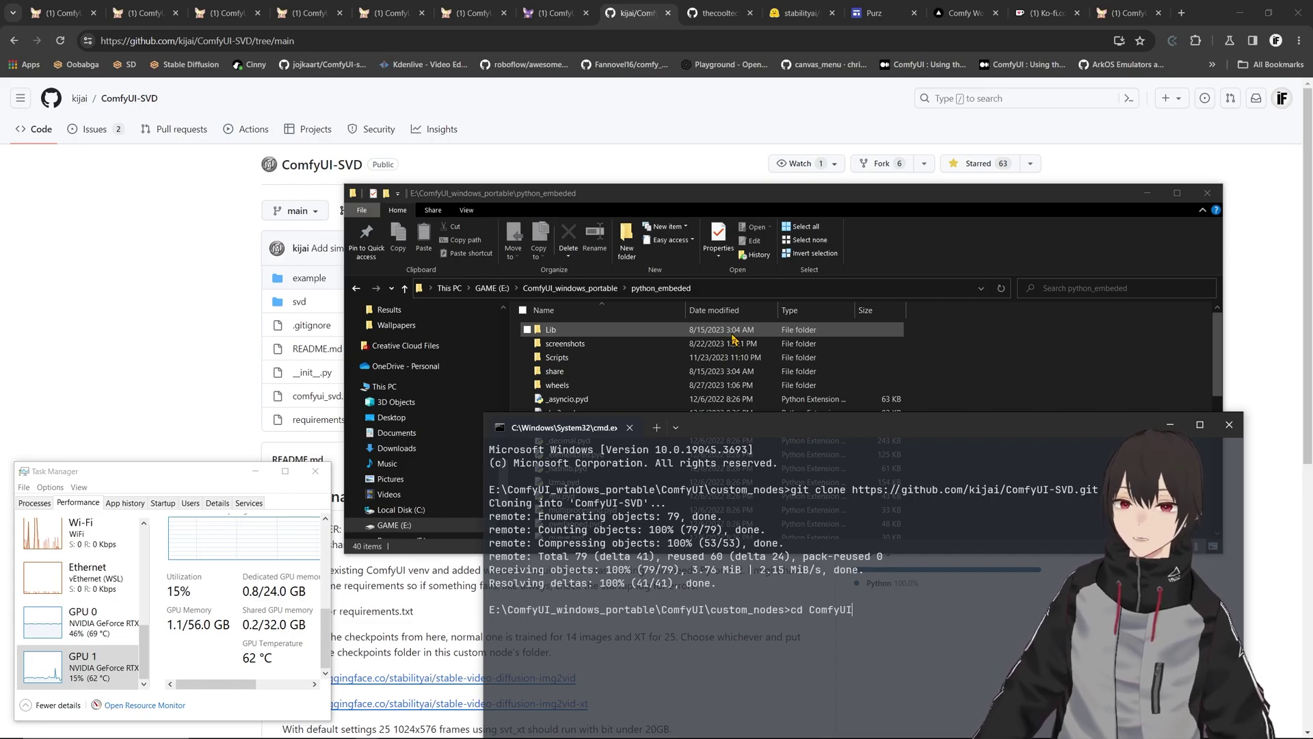
text(-SV)
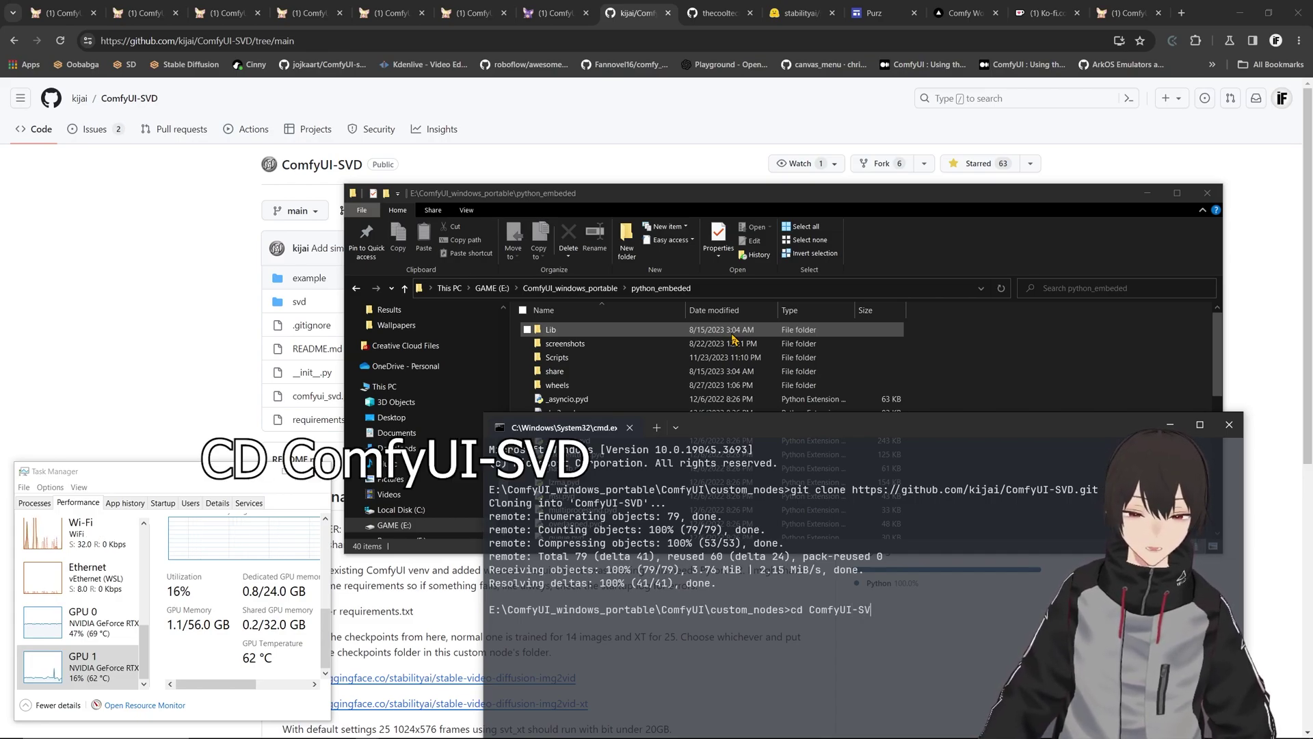
text(D)
key(Return)
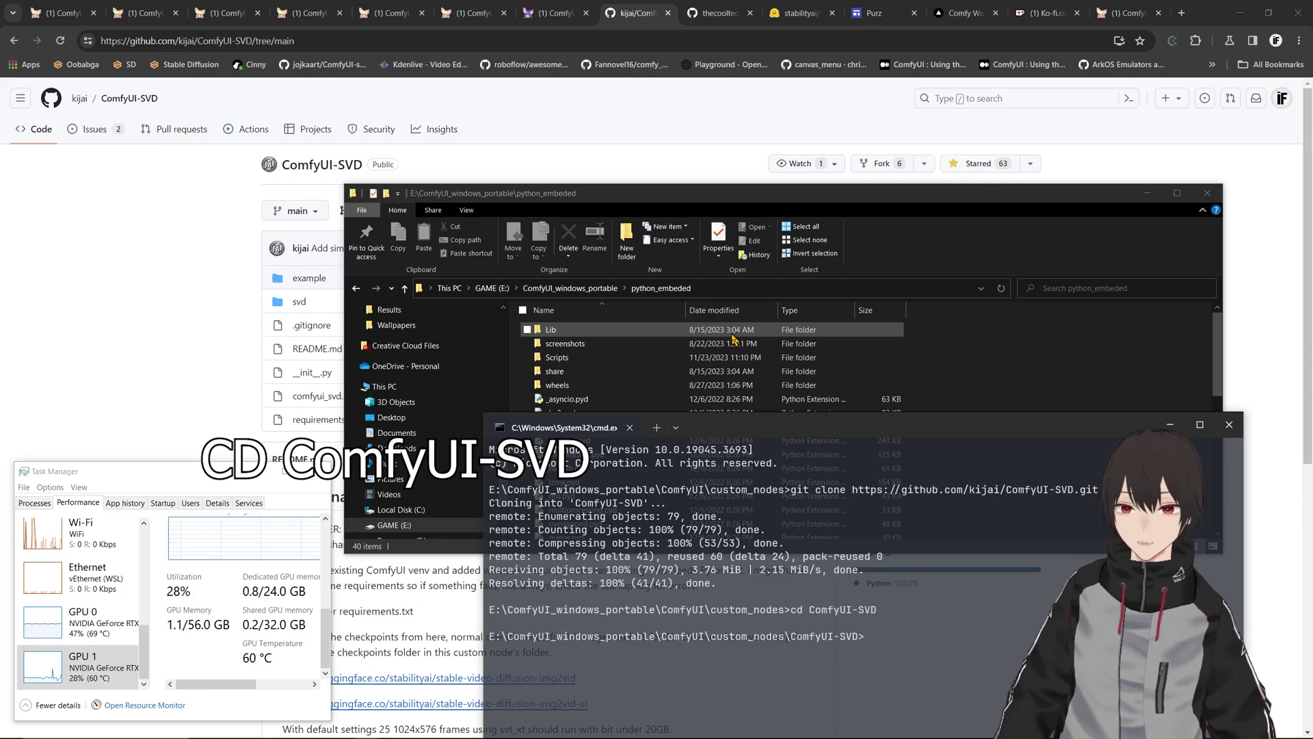
drag(886, 436, 800, 274)
key(ctrl+v)
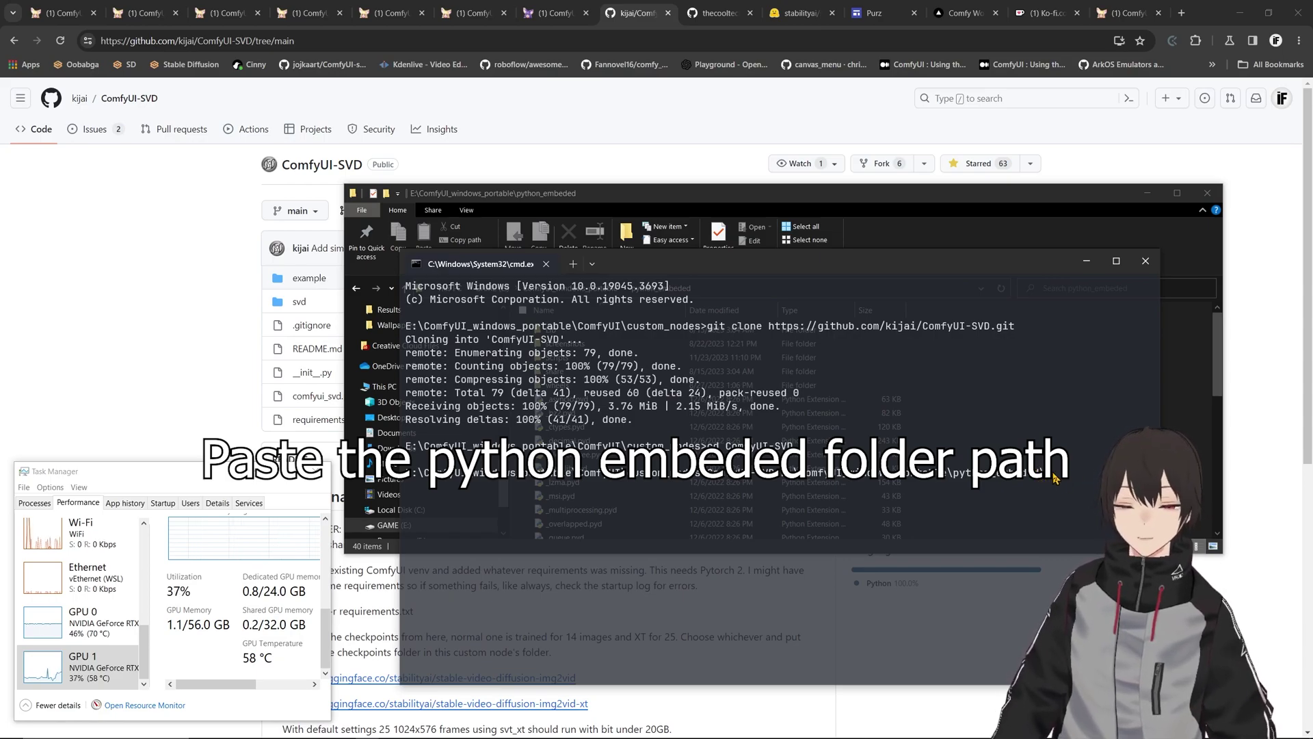
Run the embedded python.exe pip install -r requirements.txt, correcting the misspelled file name and rerunning.
text(yt)
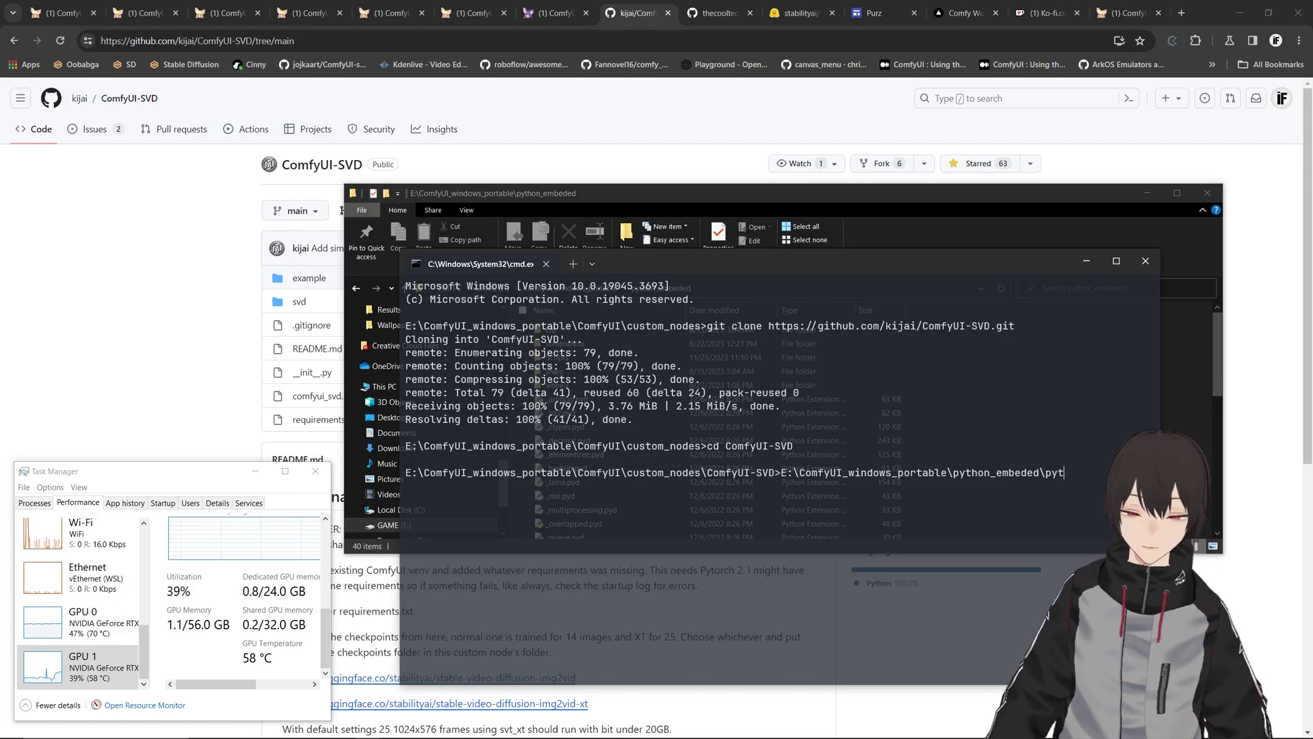
text(hon.)
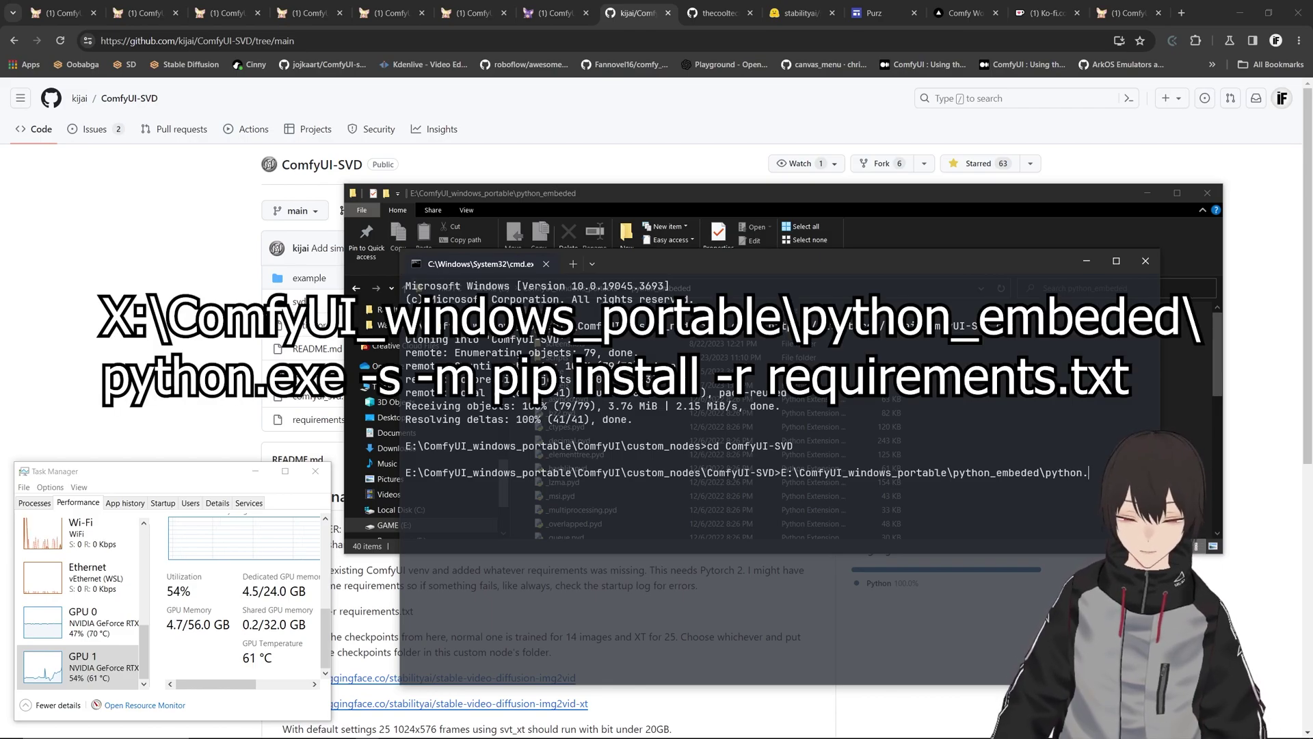
text(ex)
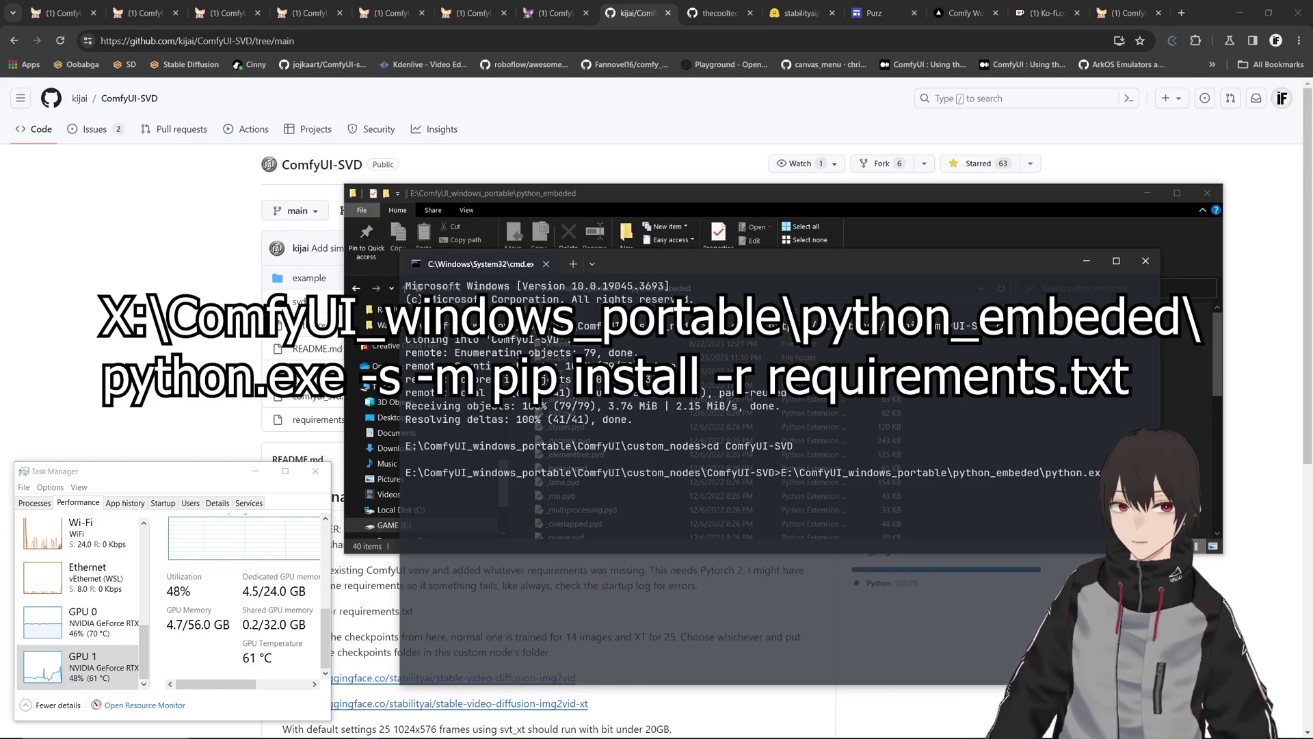
text(e)
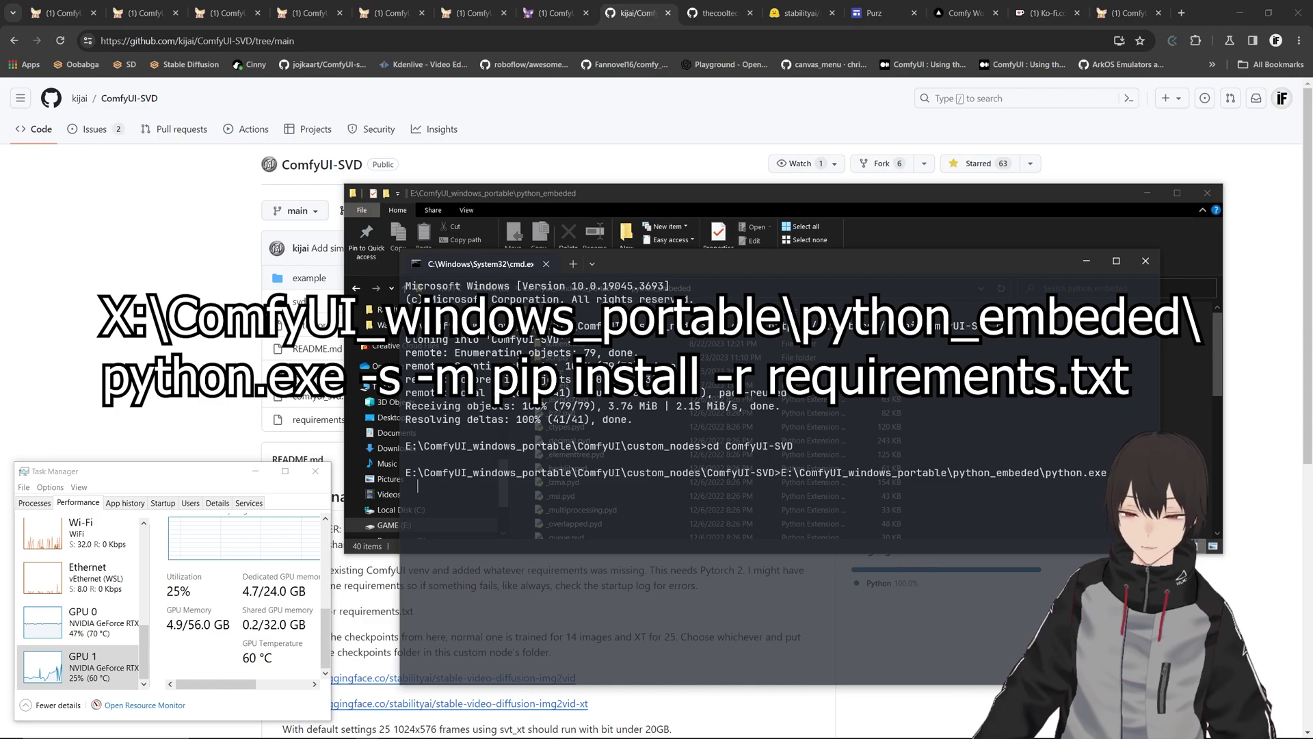
key(BackSpace)
text(pip)
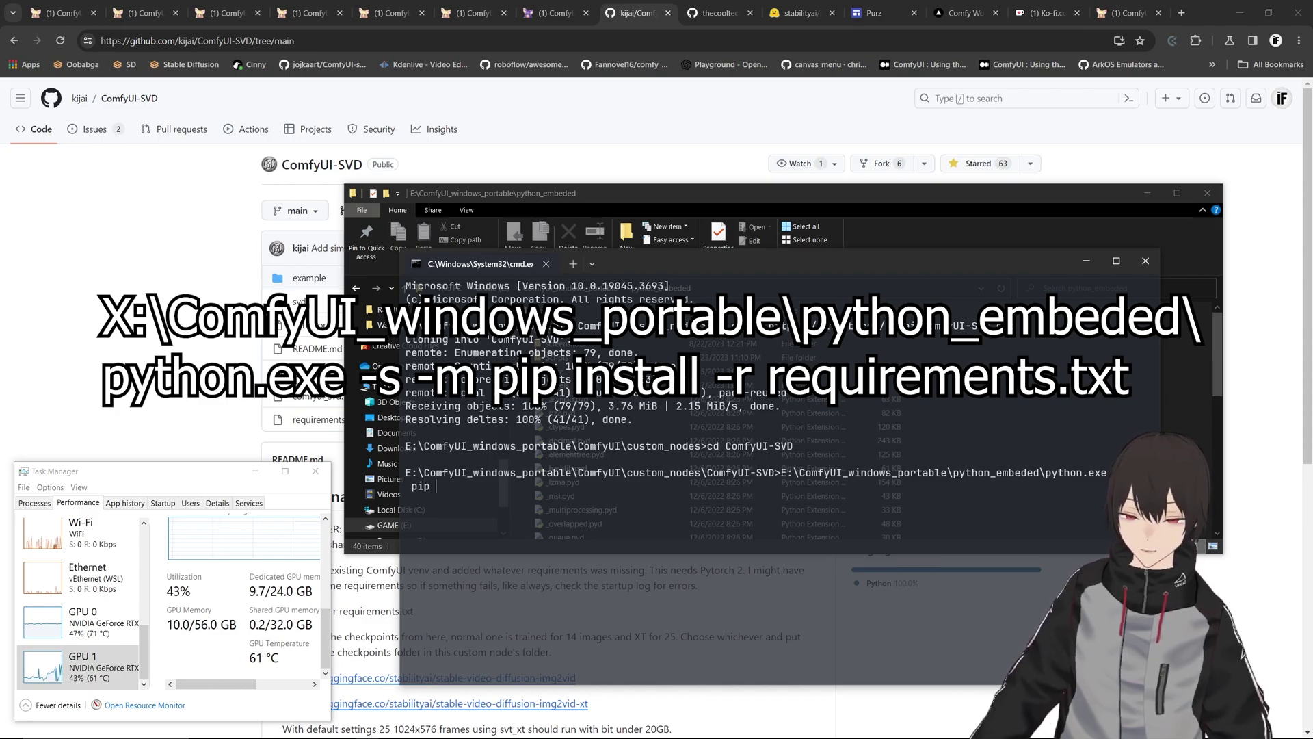
text( insta)
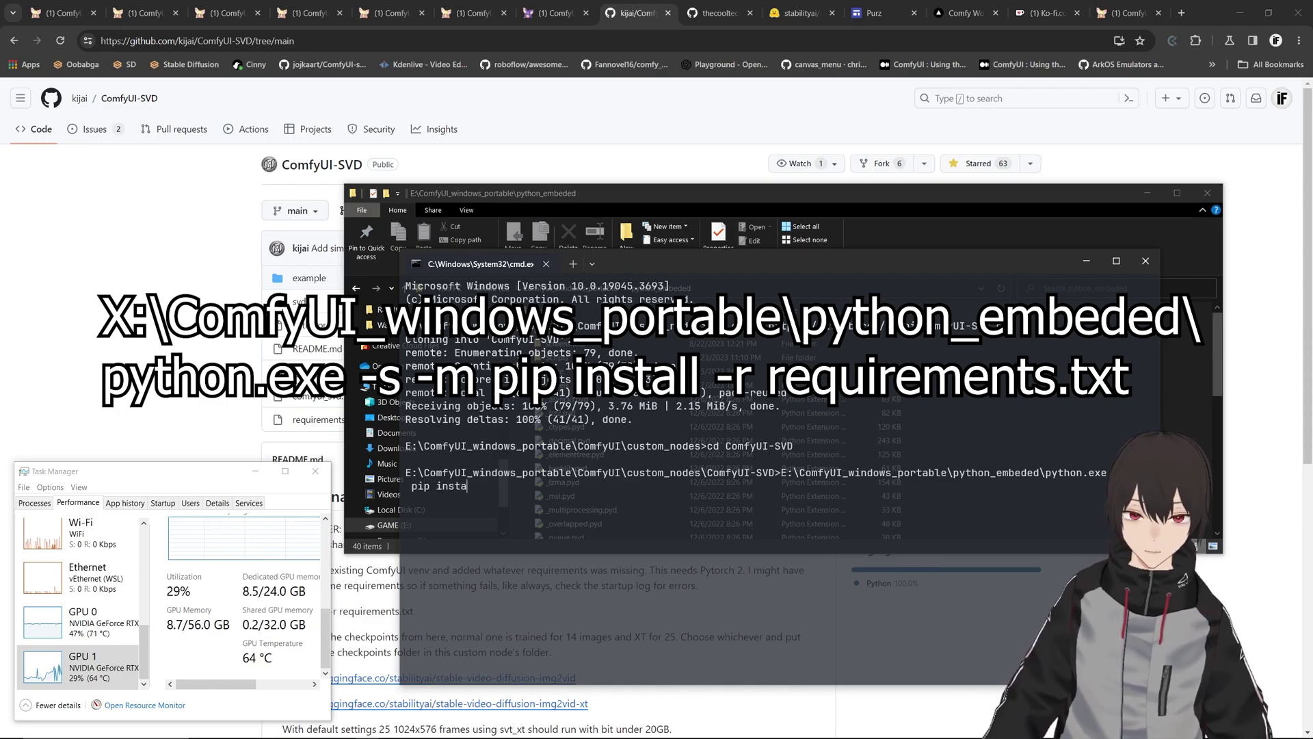
text(ll )
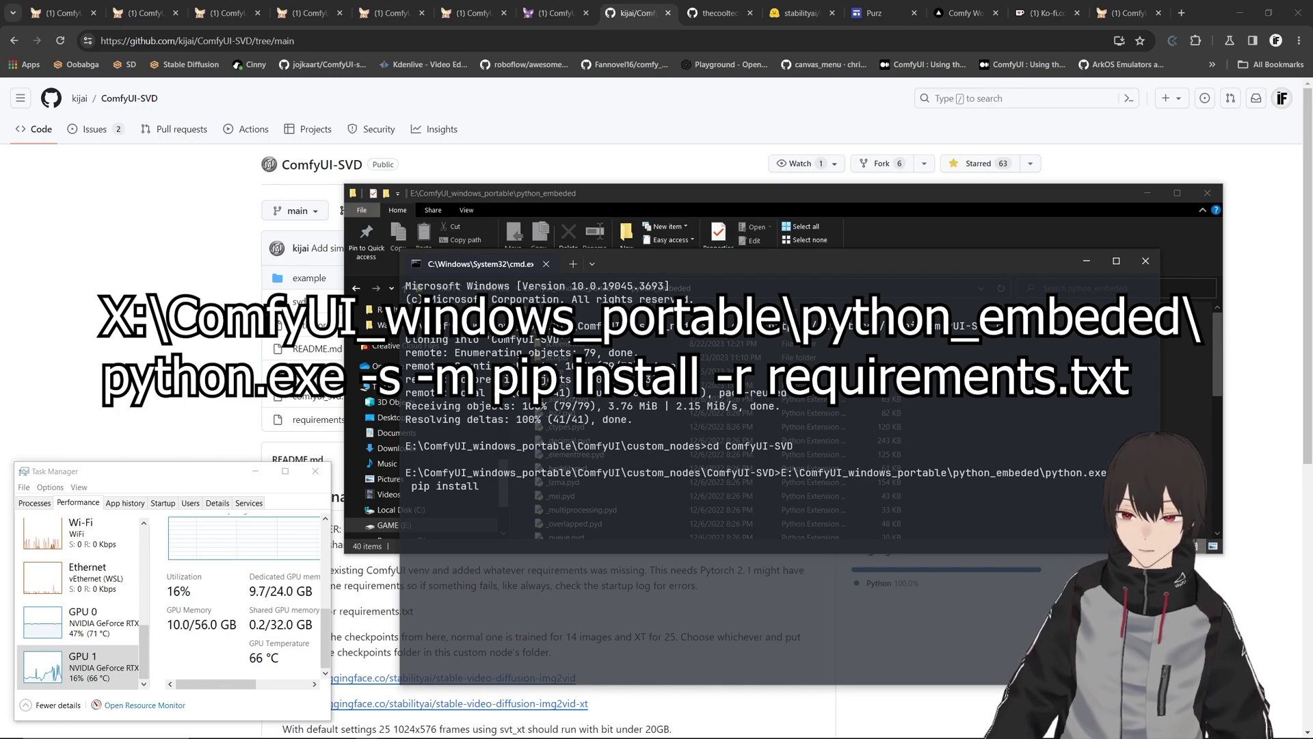
text(-r req)
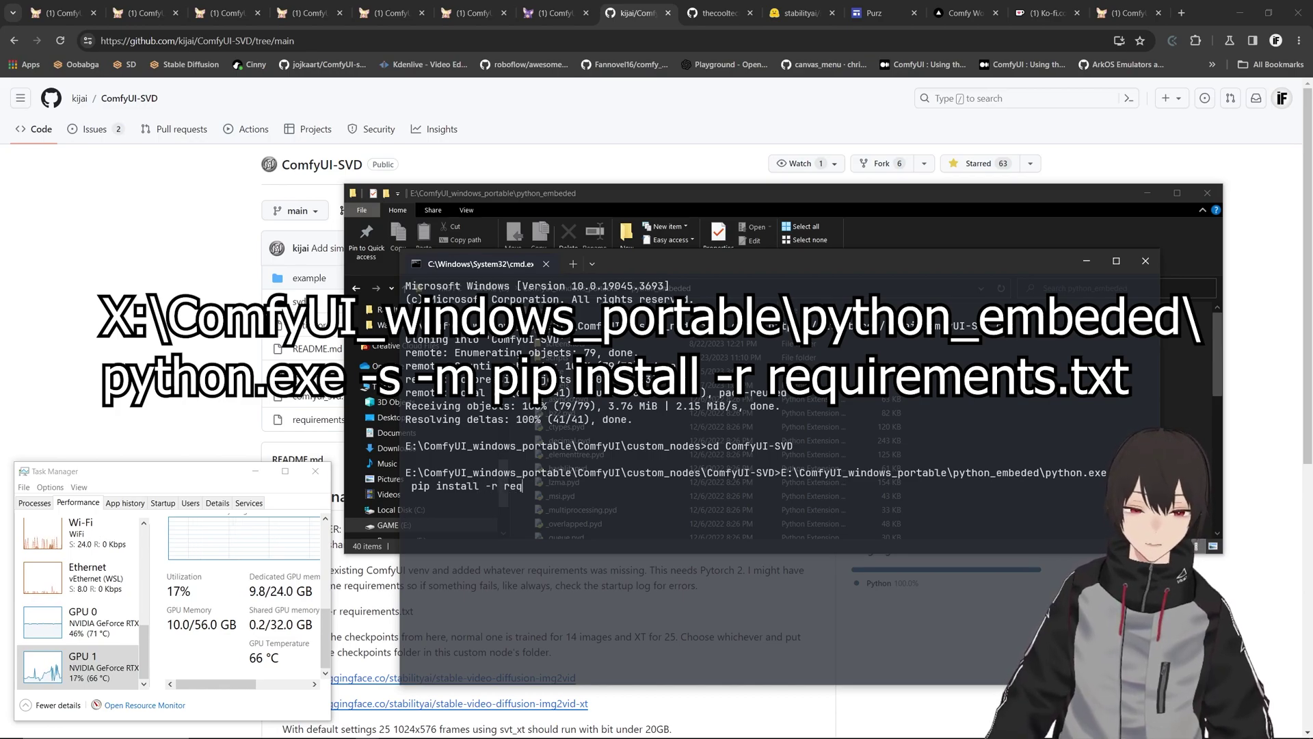
text(iuir)
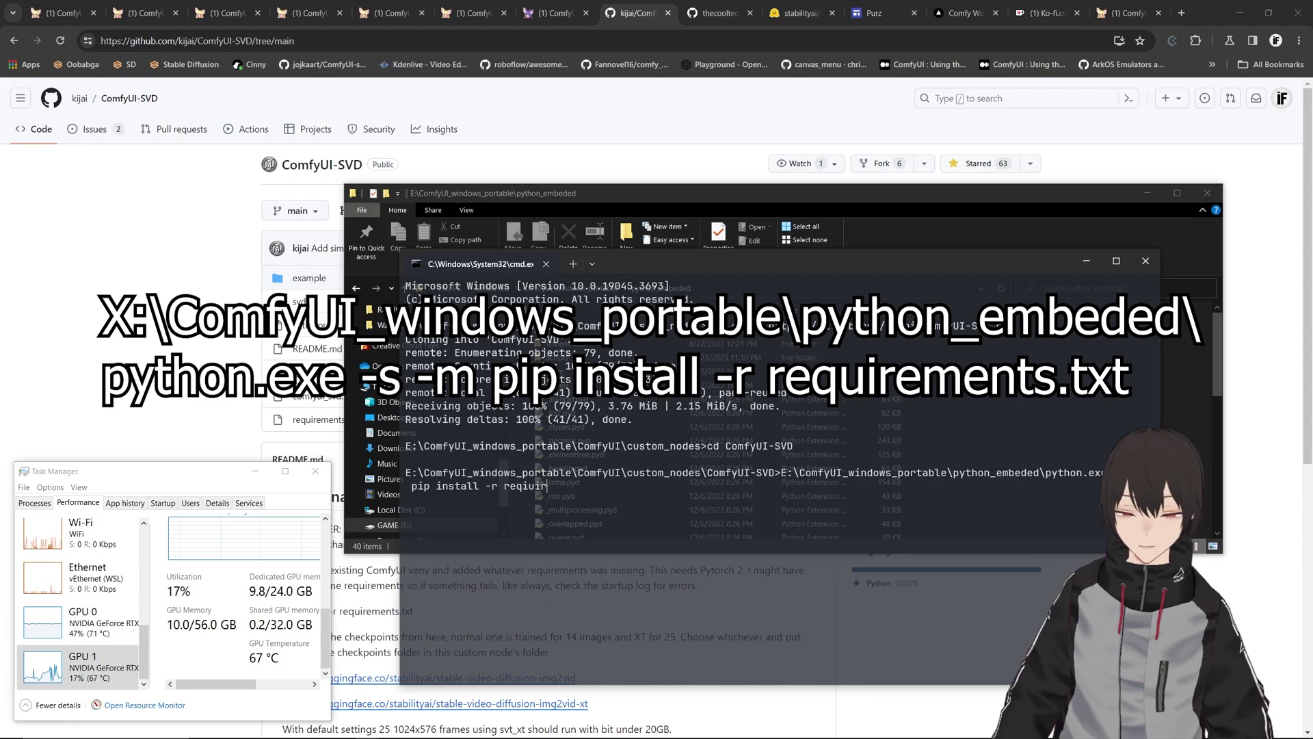
text(emen)
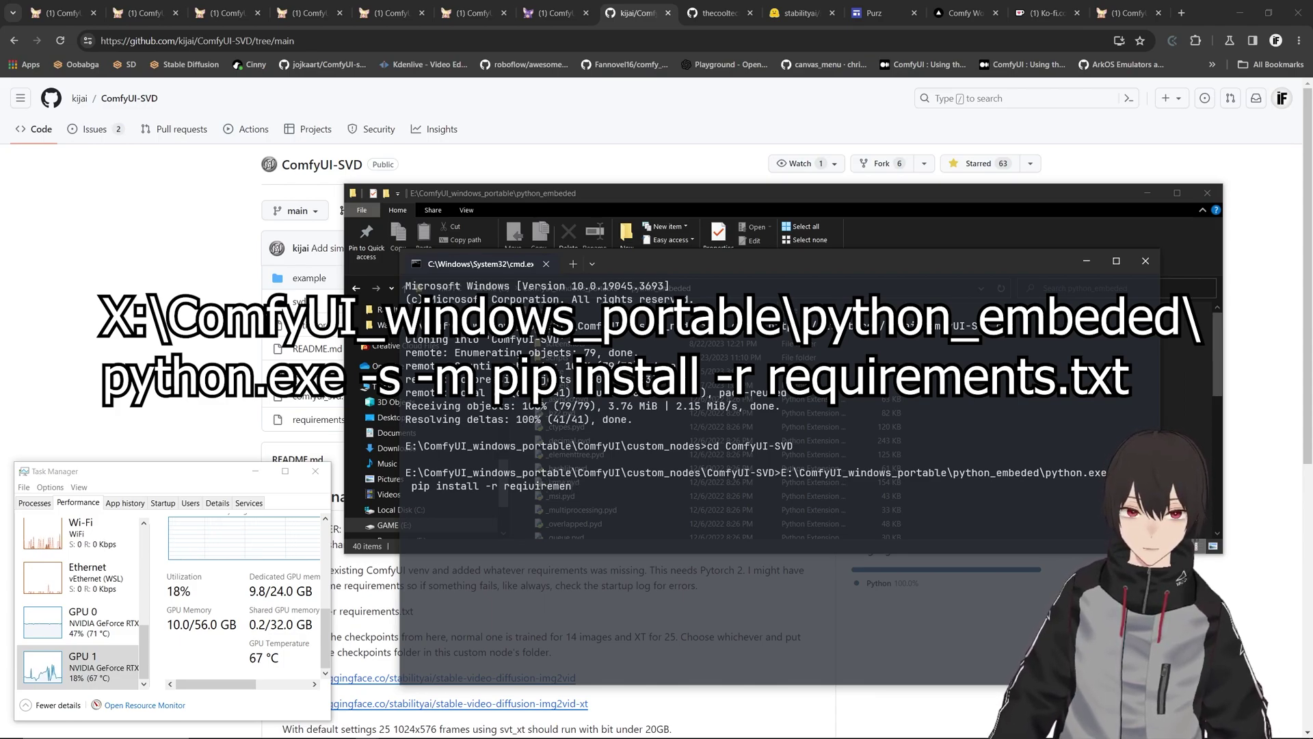
text(ts.txt)
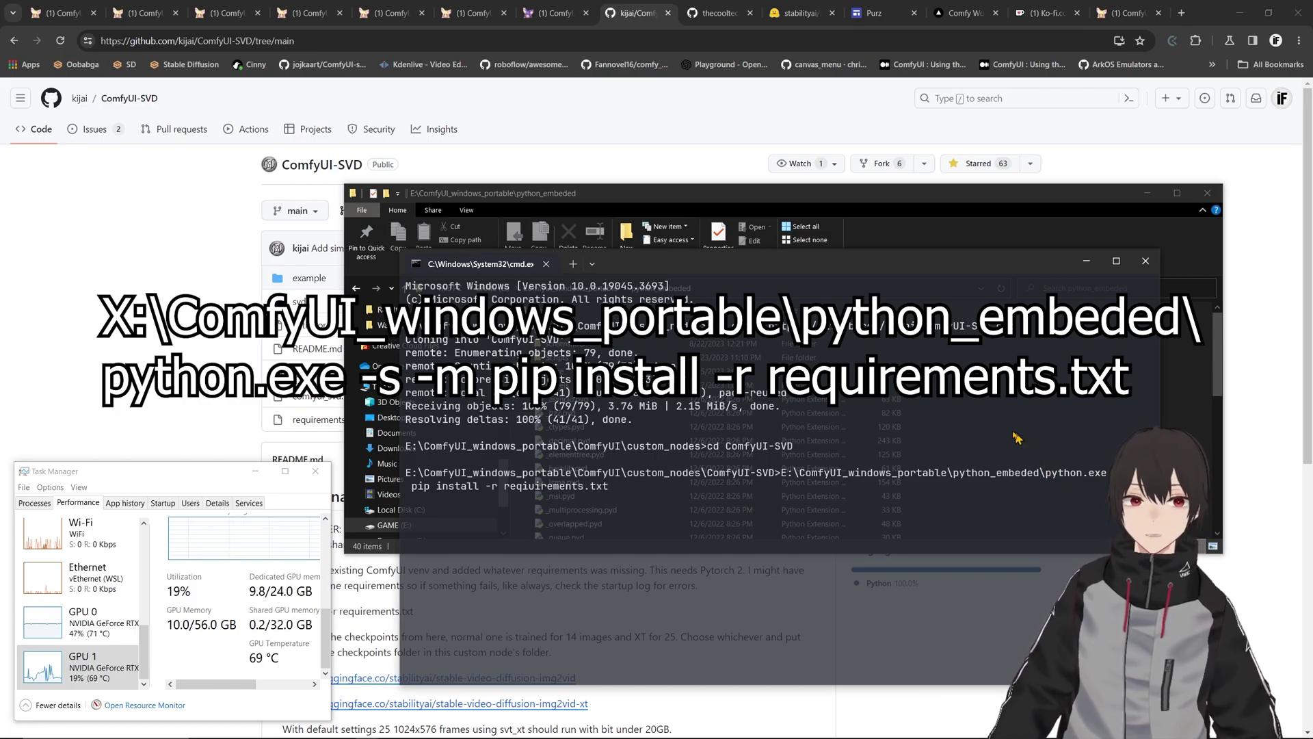
key(Return)
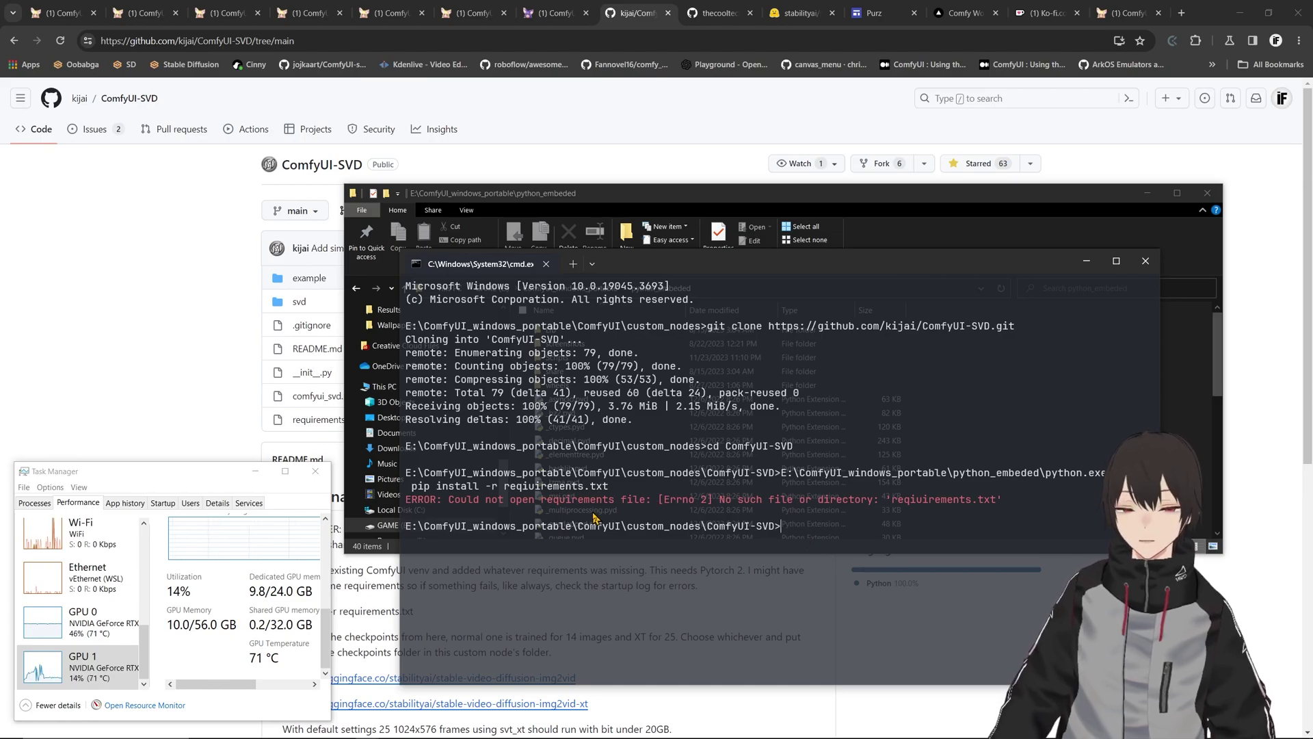
key(Up)
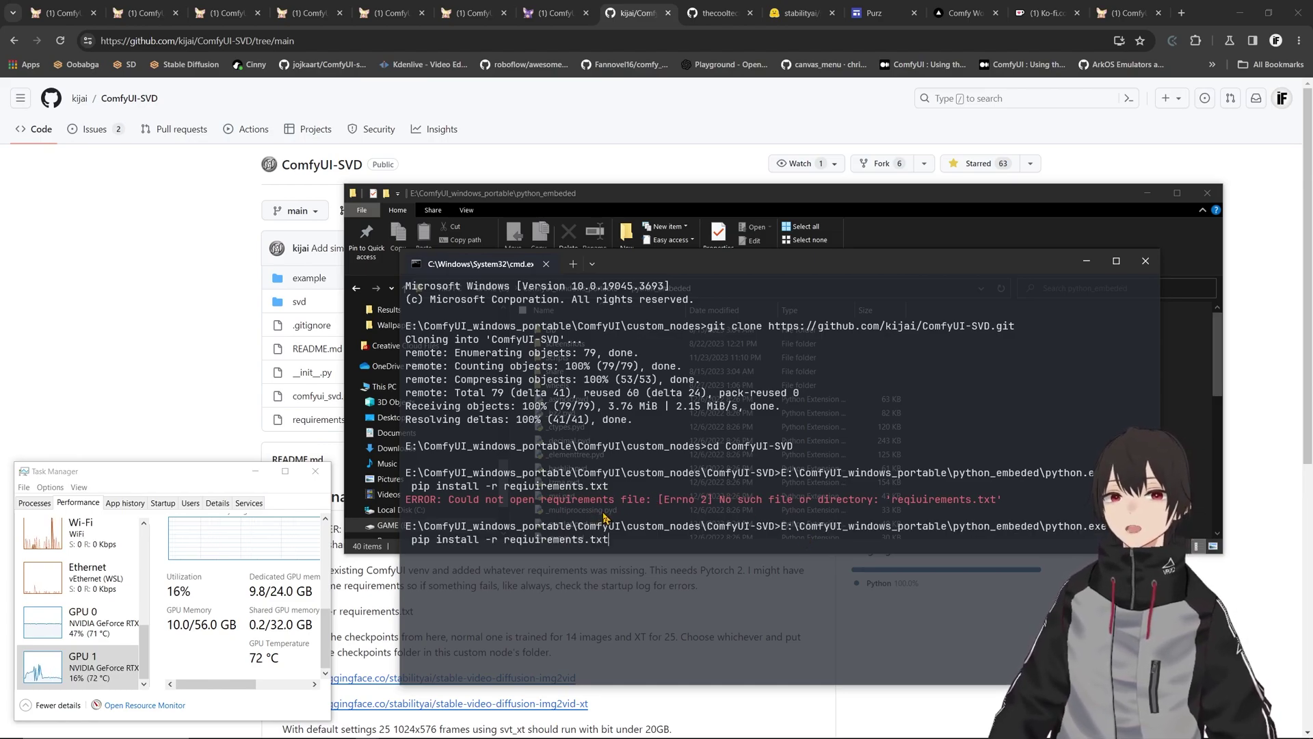
key(Left)
key(Left)
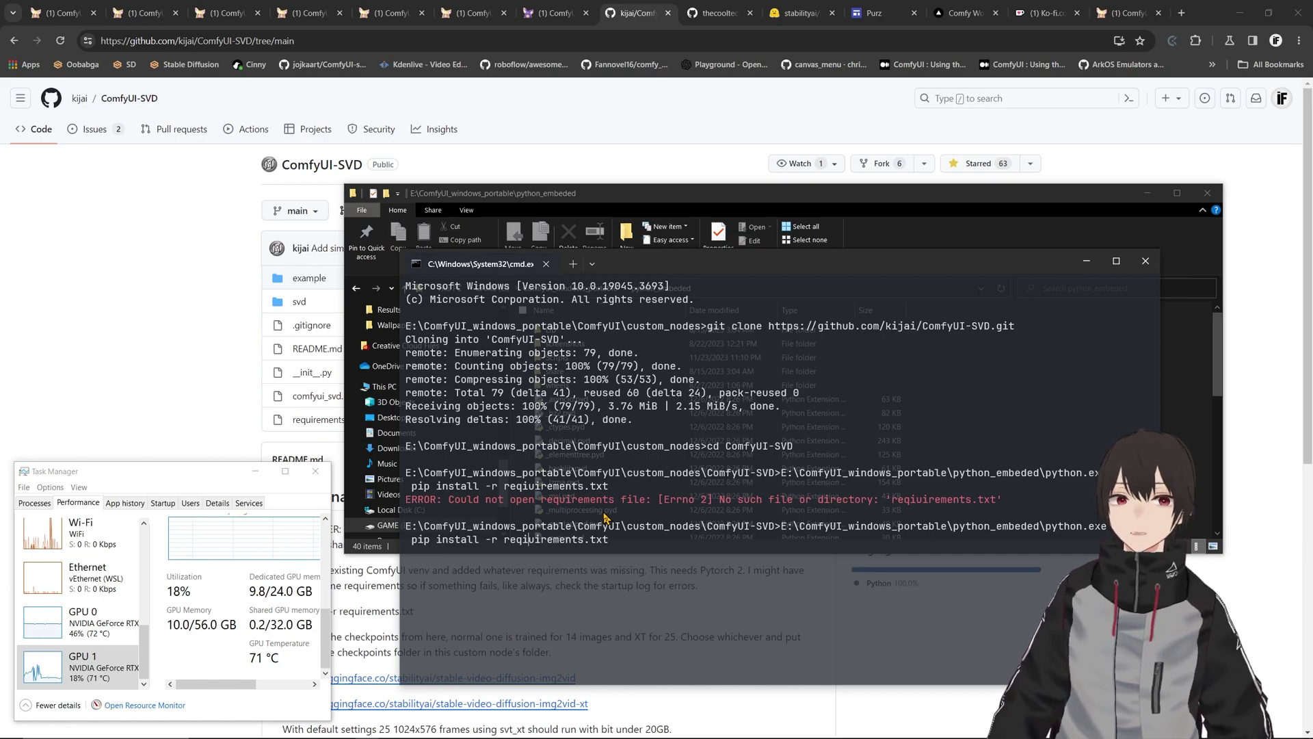
key(BackSpace)
key(Return)
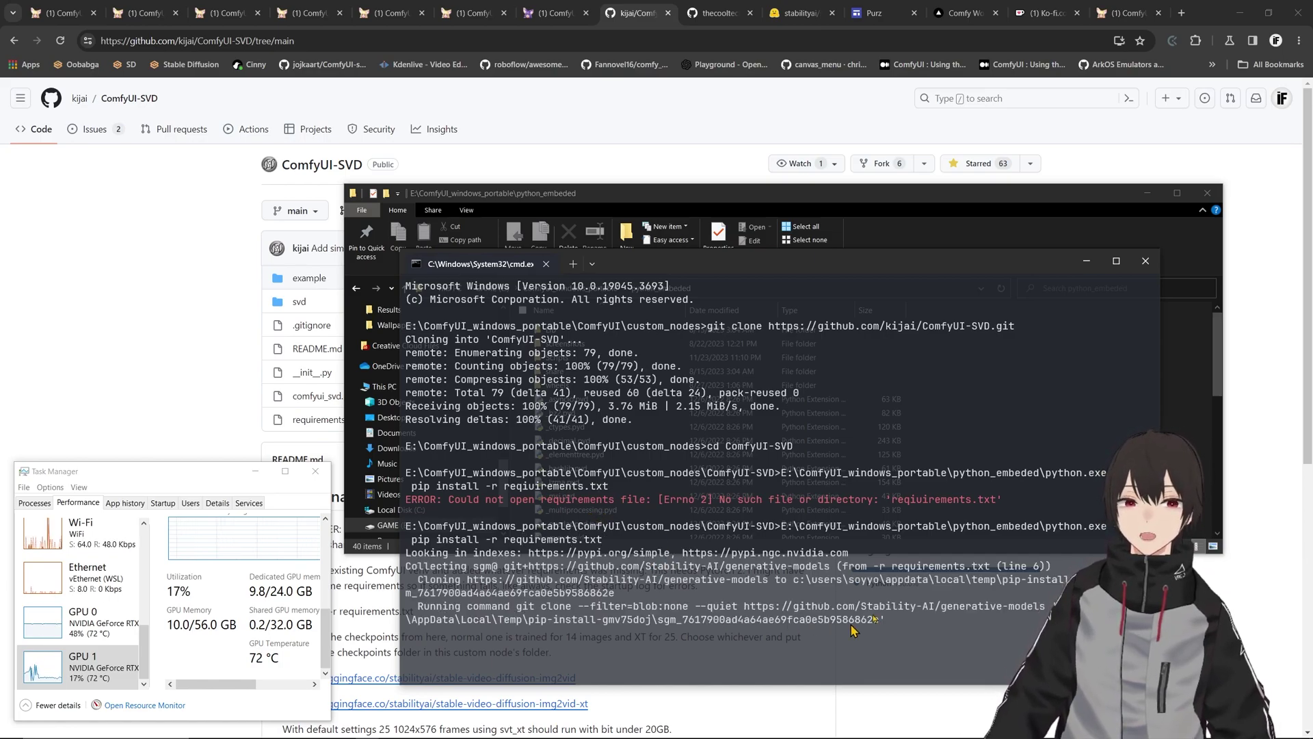
Show the ComfyUI-Stable-Video-Diffusion README's Installation and svd model download sections on GitHub.
click(1086, 261)
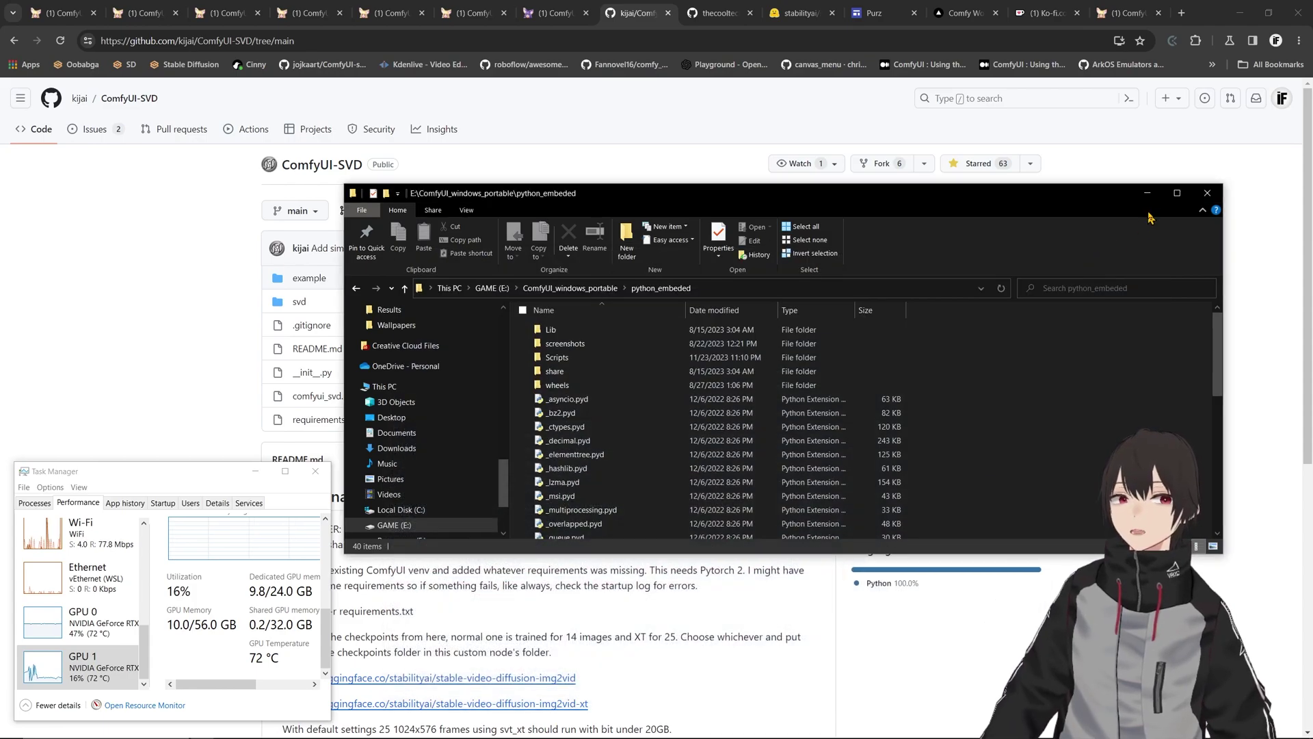
click(1147, 193)
click(718, 13)
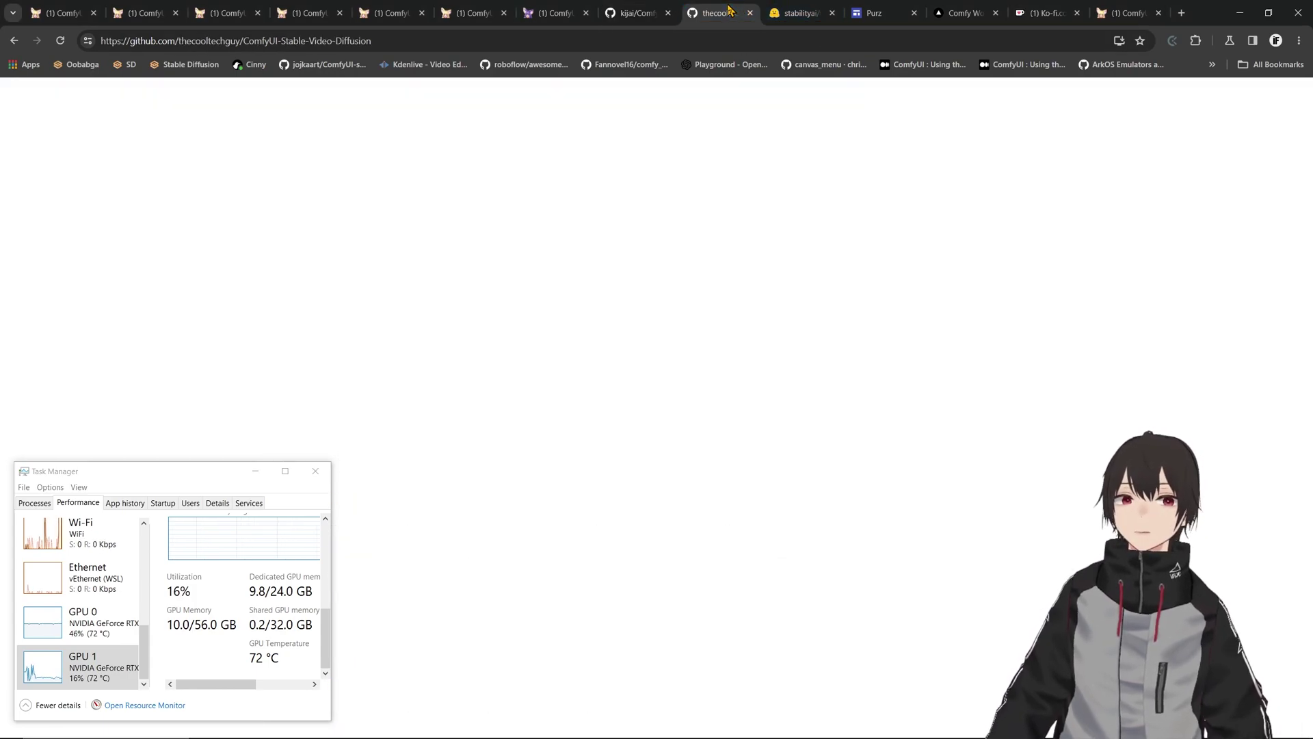
scroll(885, 346, up, 15)
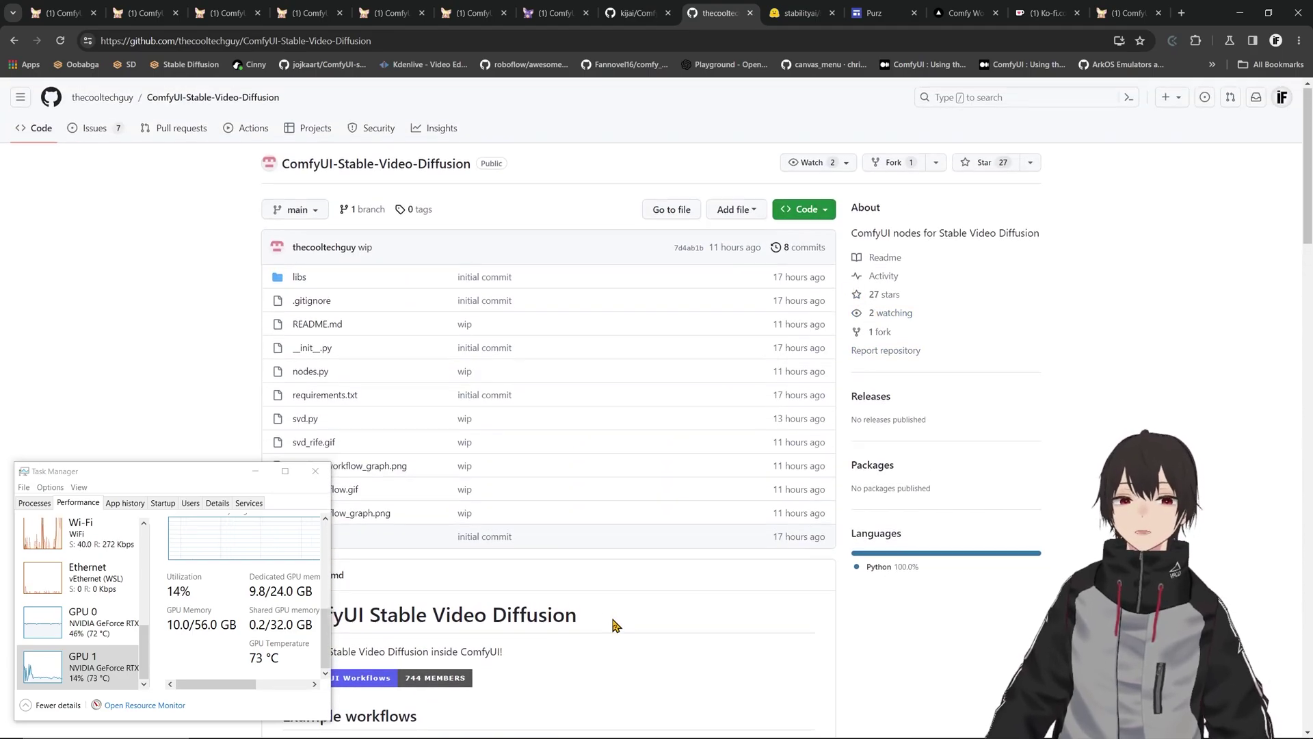
scroll(612, 601, down, 5)
scroll(526, 412, down, 6)
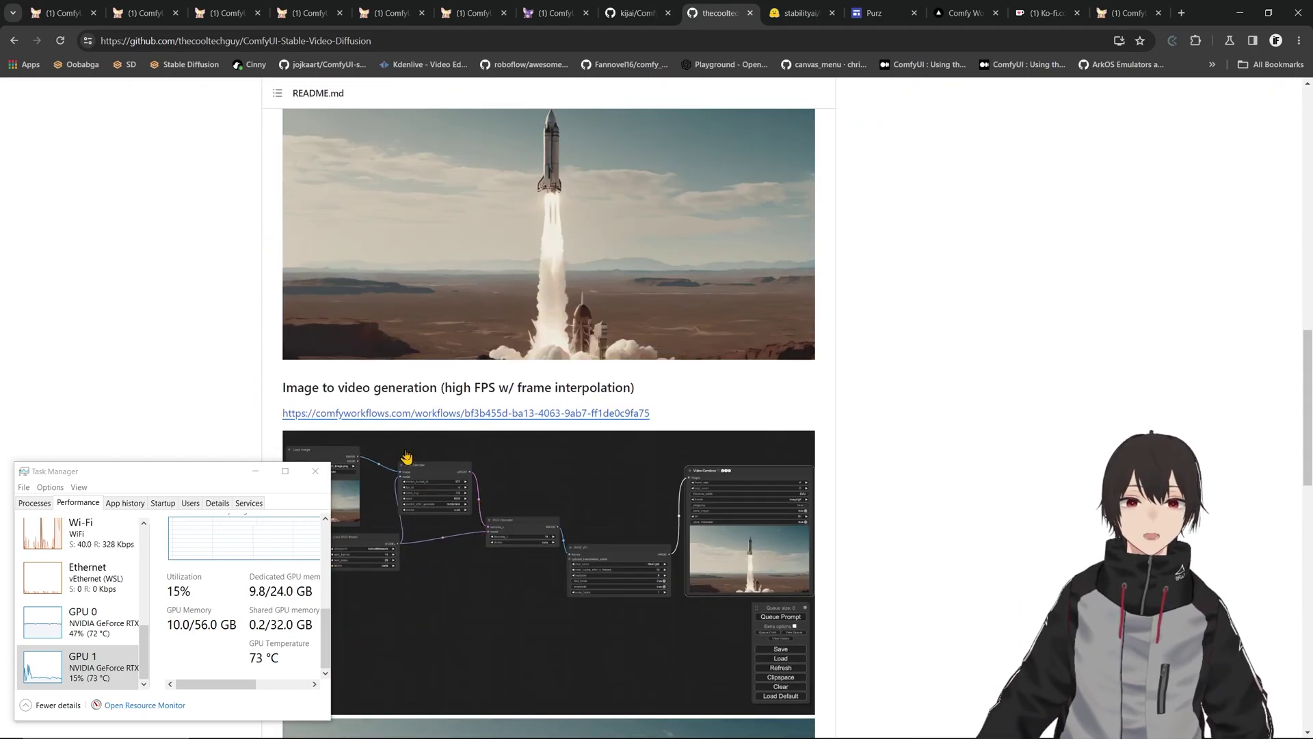
scroll(407, 457, down, 15)
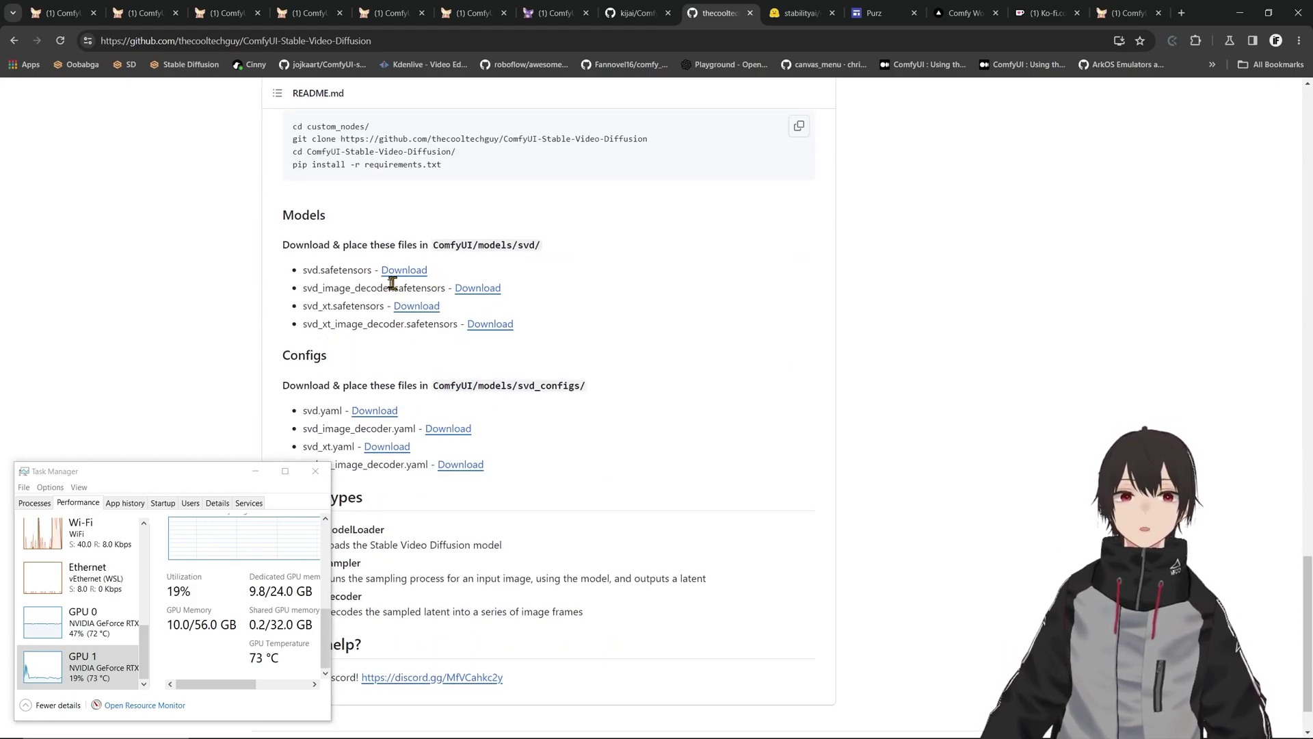
scroll(469, 339, up, 3)
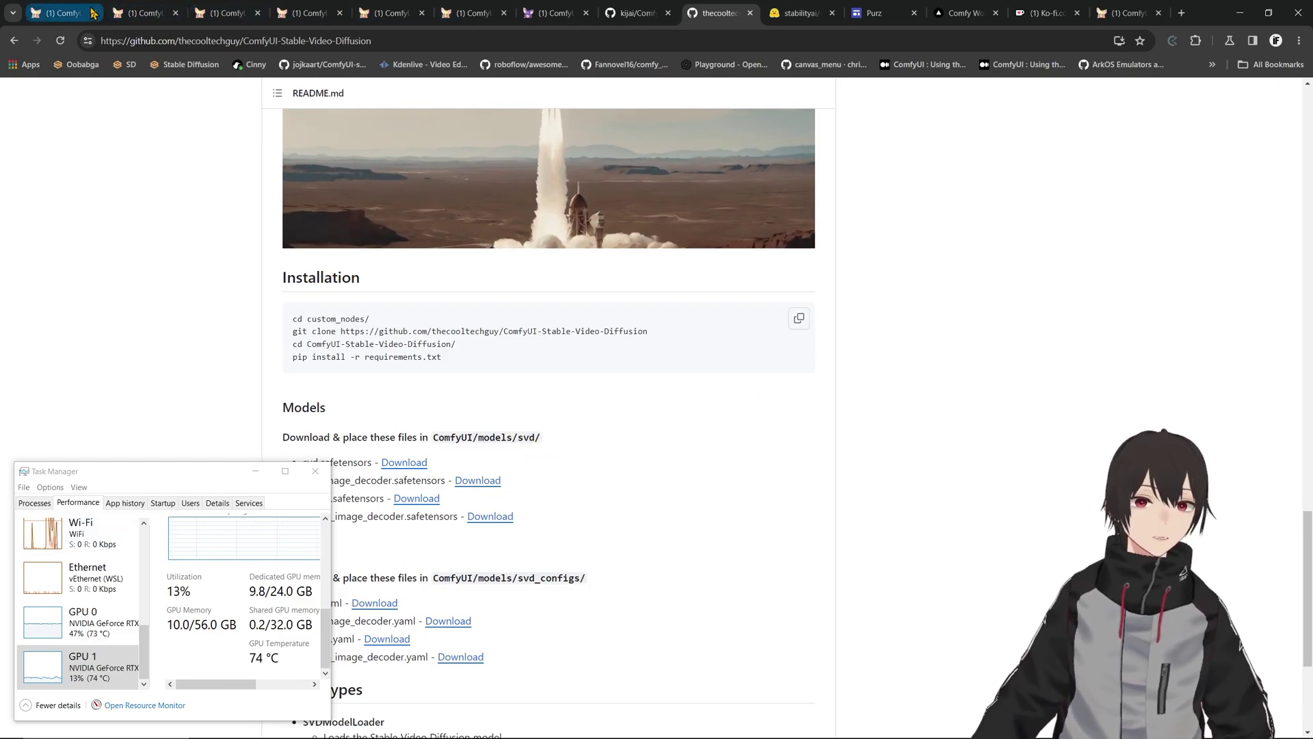
Nudge the Load Stable Video Diffusion Model and Decoder nodes, then switch to the Clip 1–4 workflow.
click(472, 13)
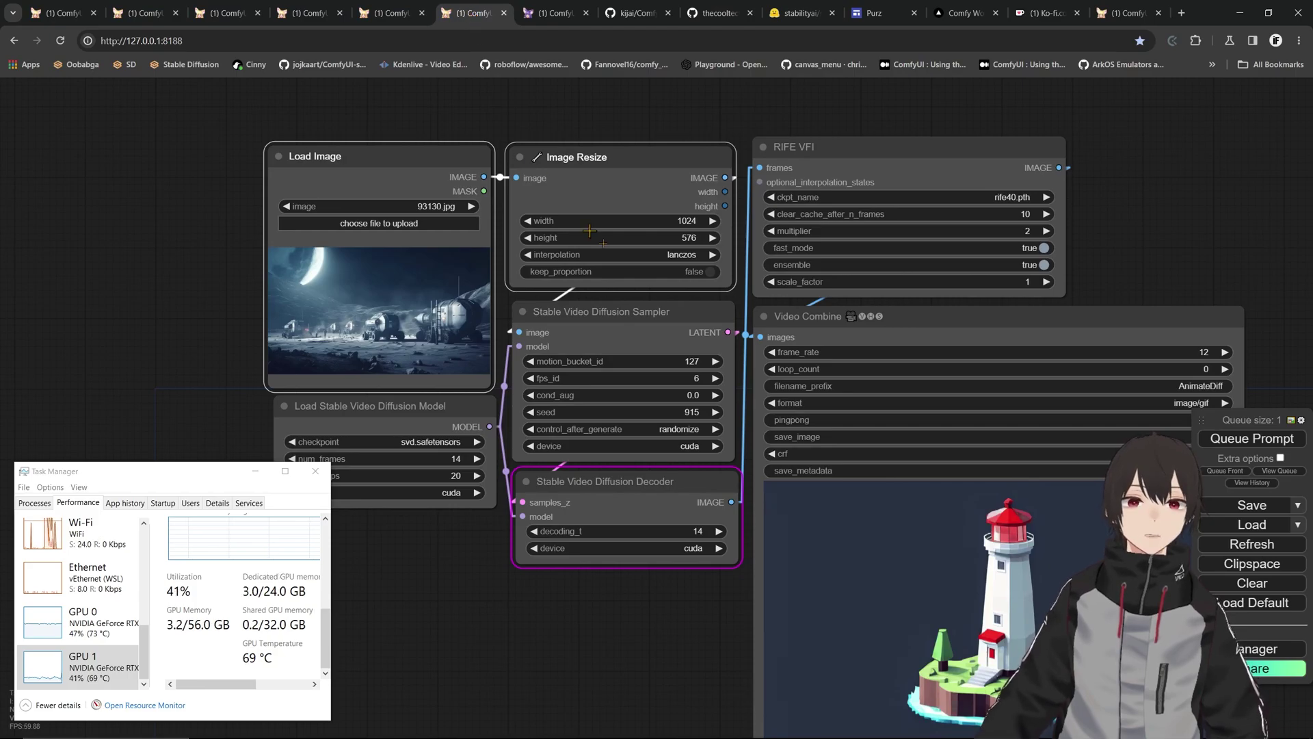
drag(1237, 244, 1185, 200)
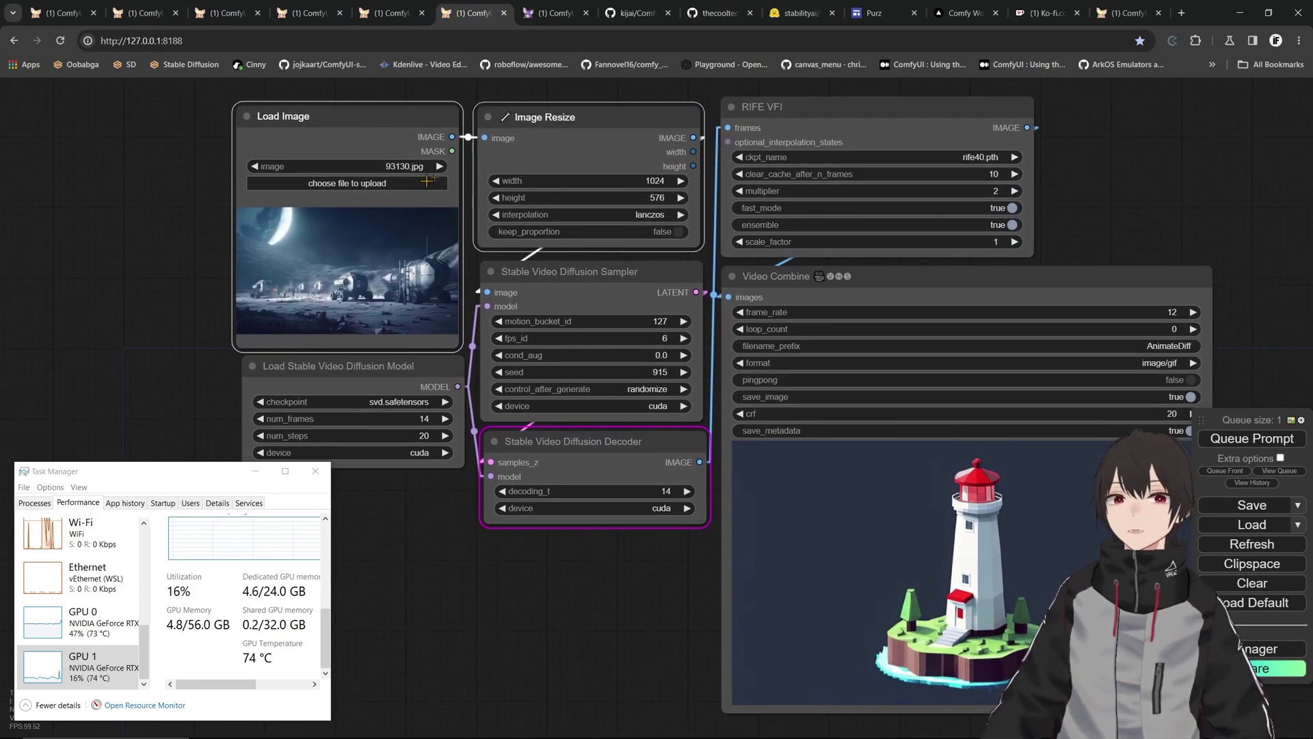
scroll(594, 342, up, 3)
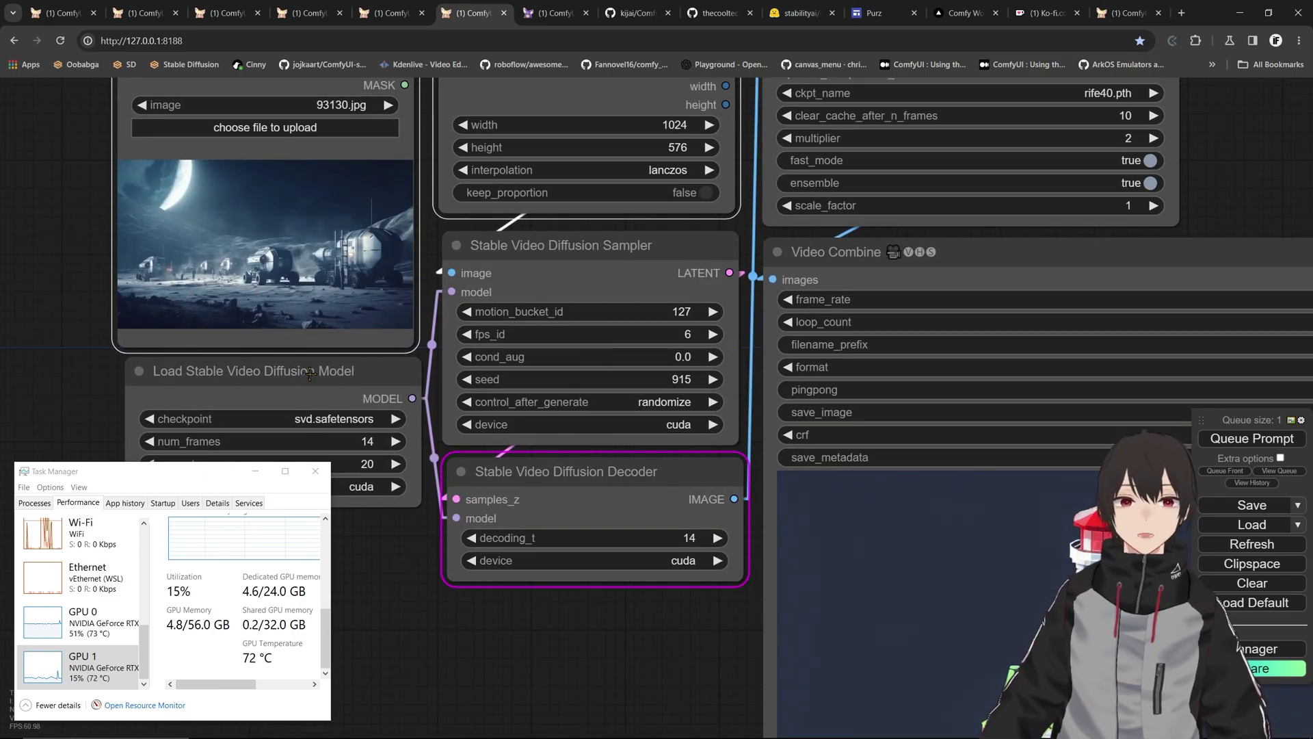
drag(310, 373, 346, 385)
drag(557, 465, 553, 471)
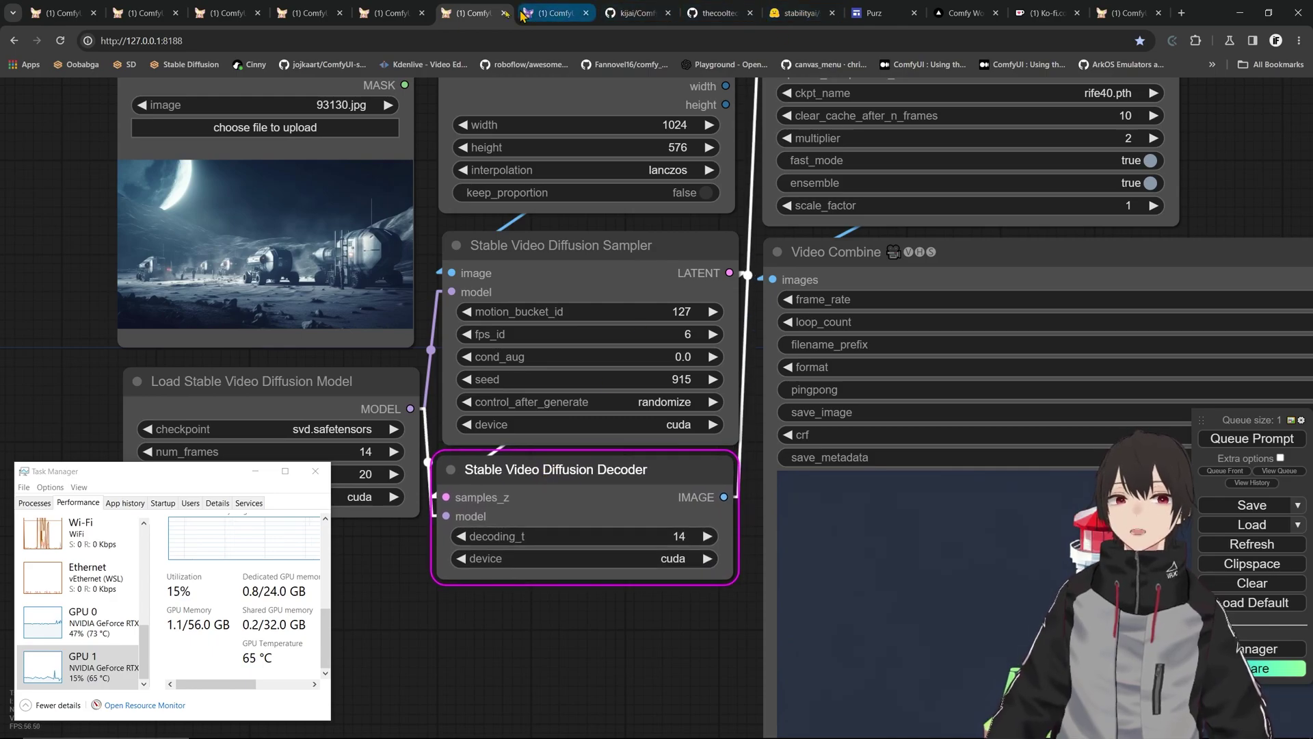
click(378, 13)
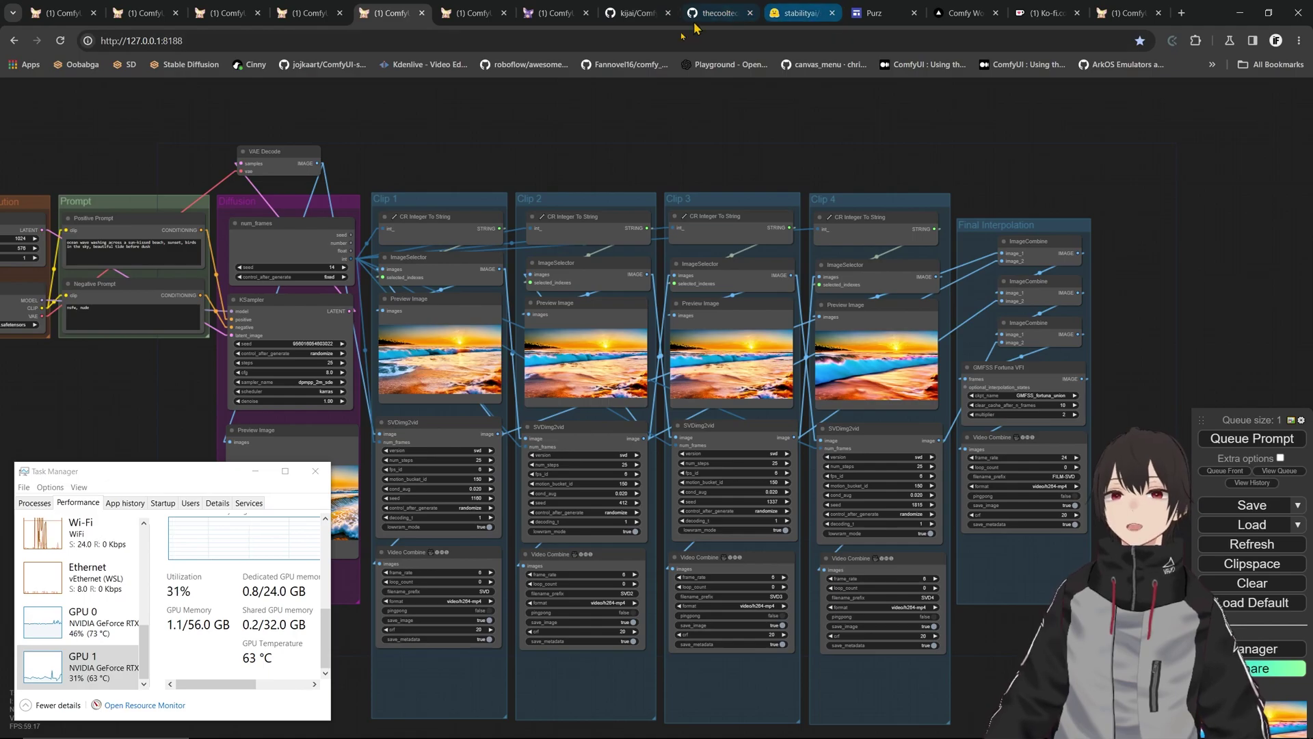
Review the generated lunar convoy clips in Video Combine nodes SVD through SVD4.
click(472, 13)
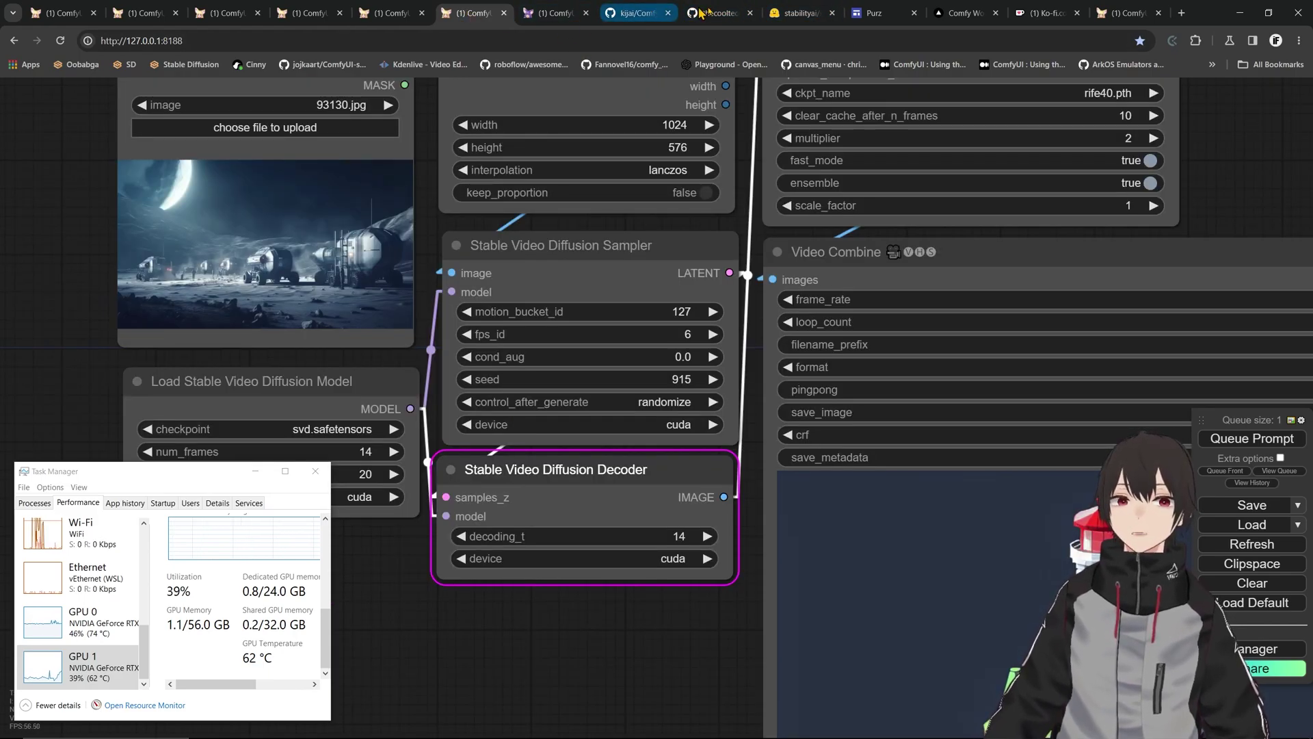
click(556, 16)
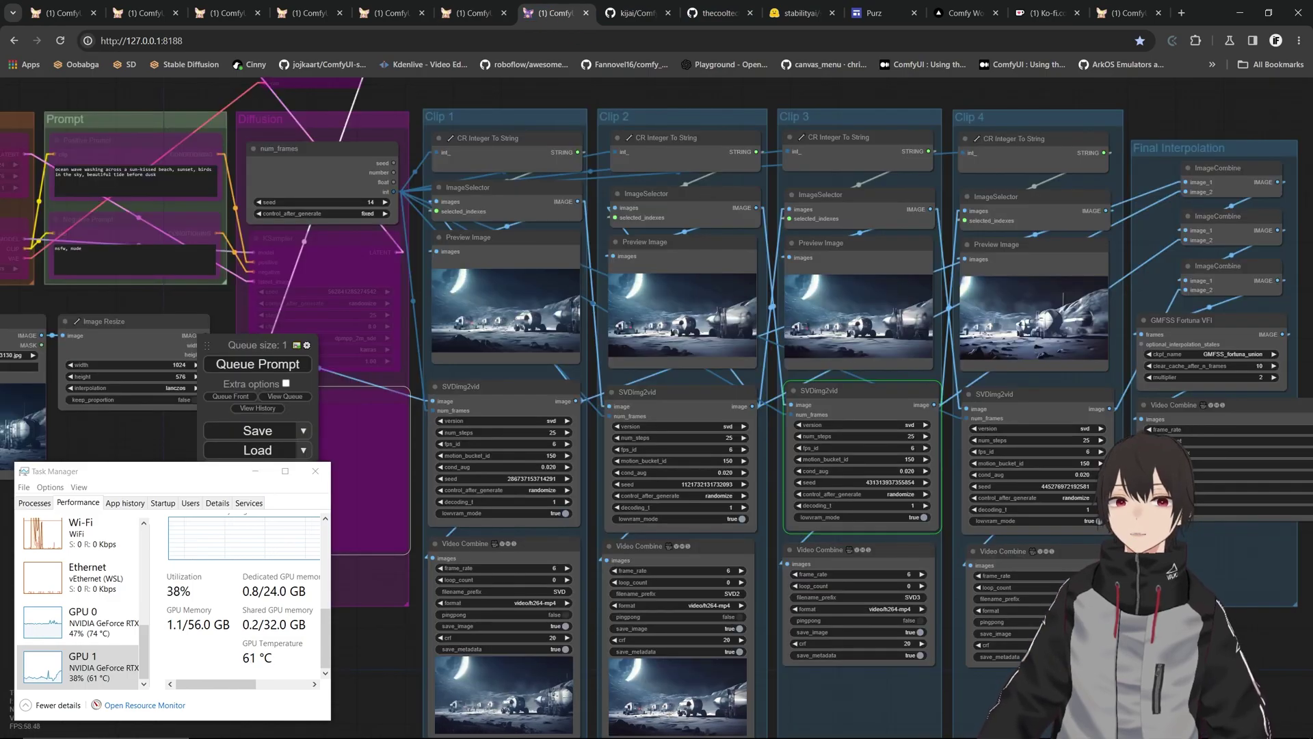
scroll(697, 601, down, 3)
scroll(698, 601, up, 10)
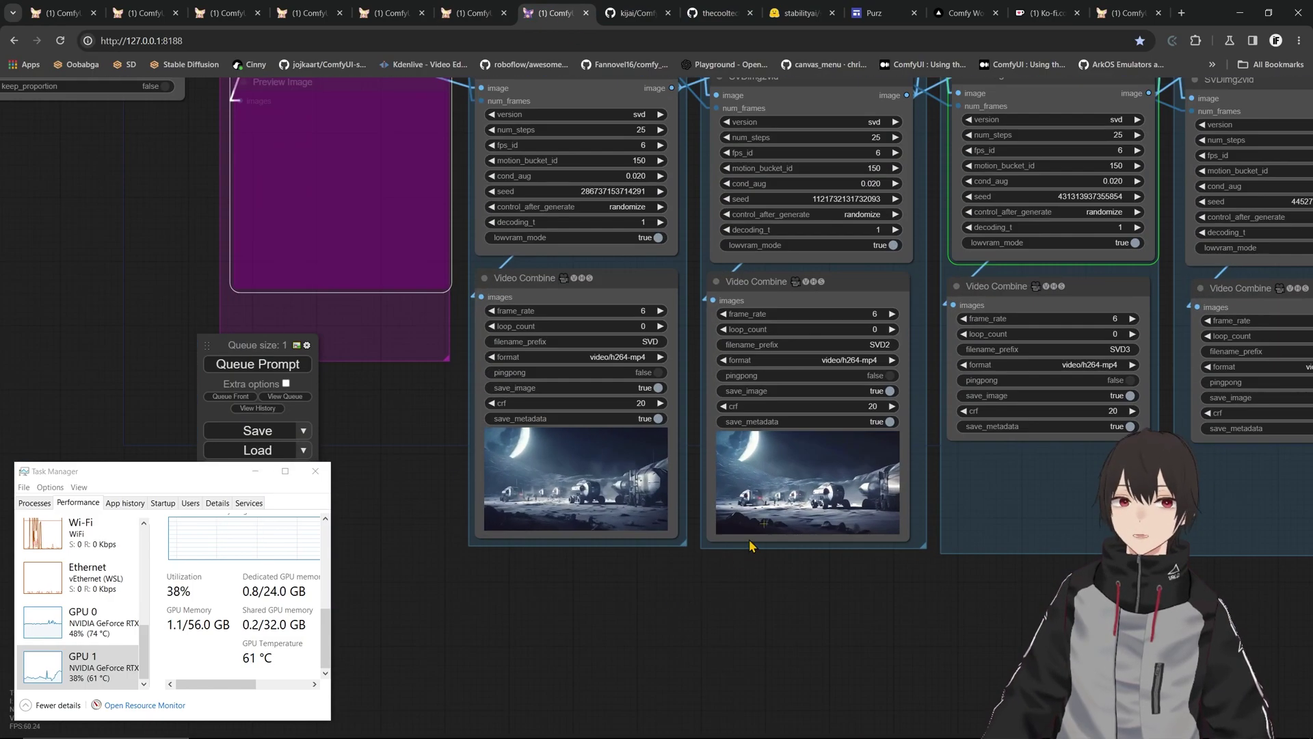
drag(771, 571, 780, 628)
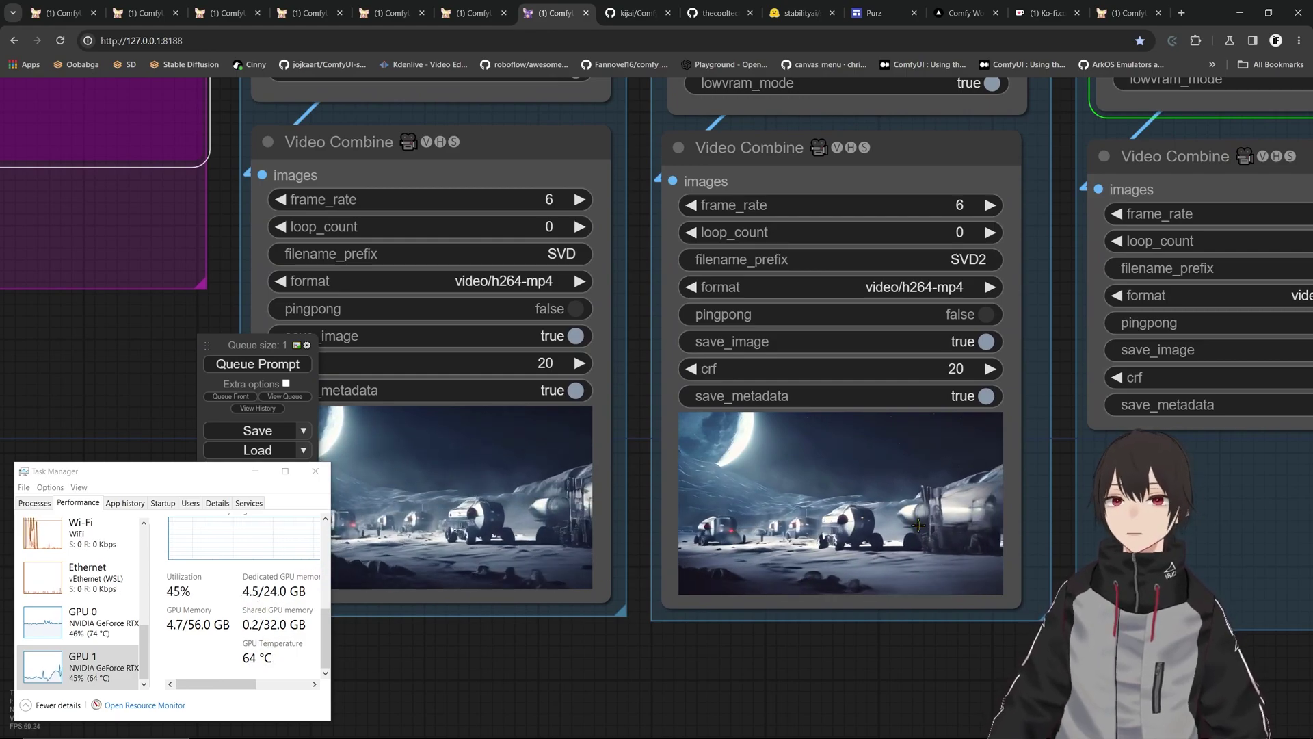
scroll(918, 524, down, 2)
scroll(710, 538, up, 2)
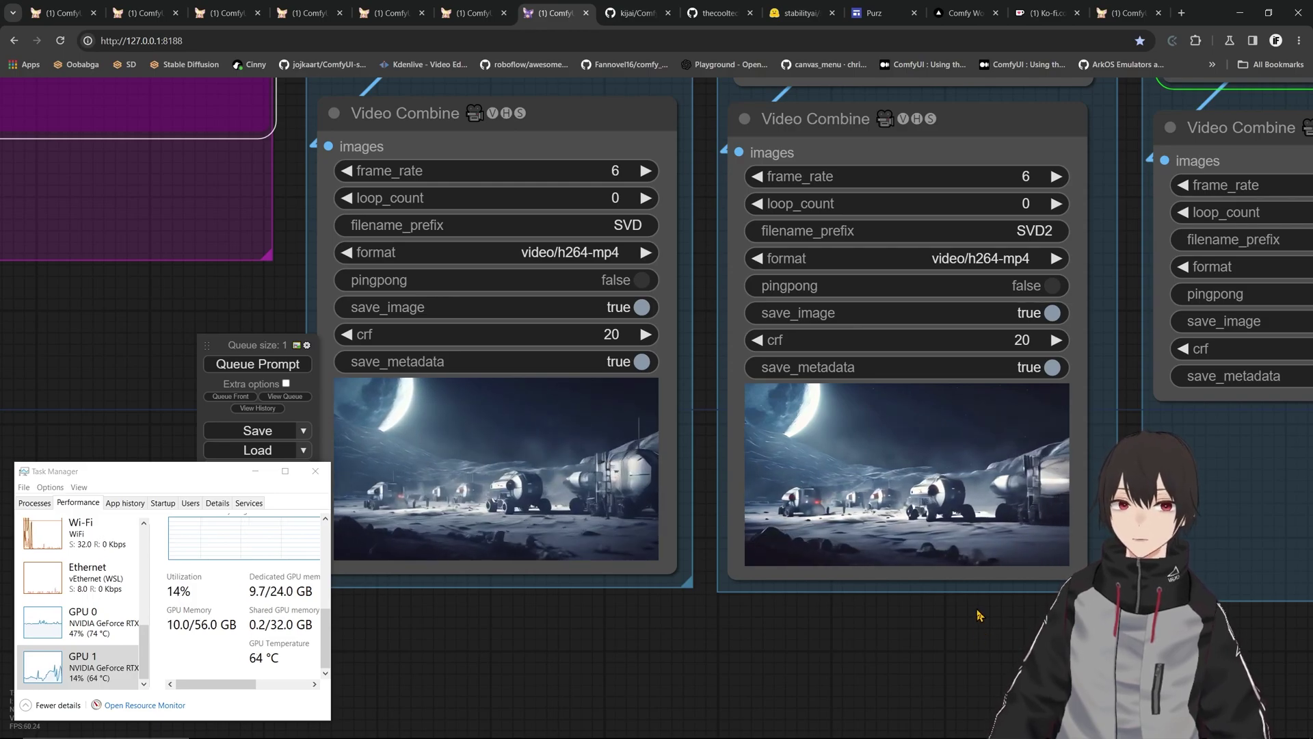
scroll(979, 614, down, 5)
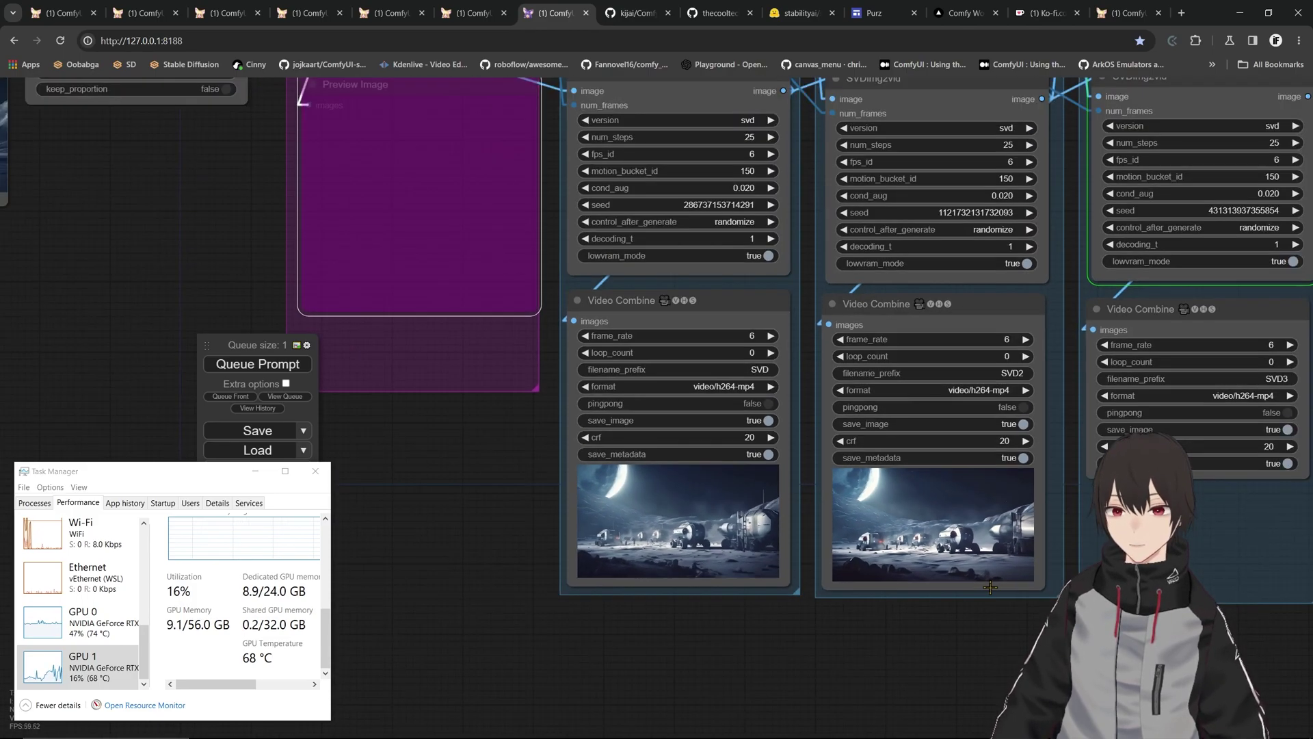
drag(979, 614, 676, 623)
scroll(676, 623, down, 3)
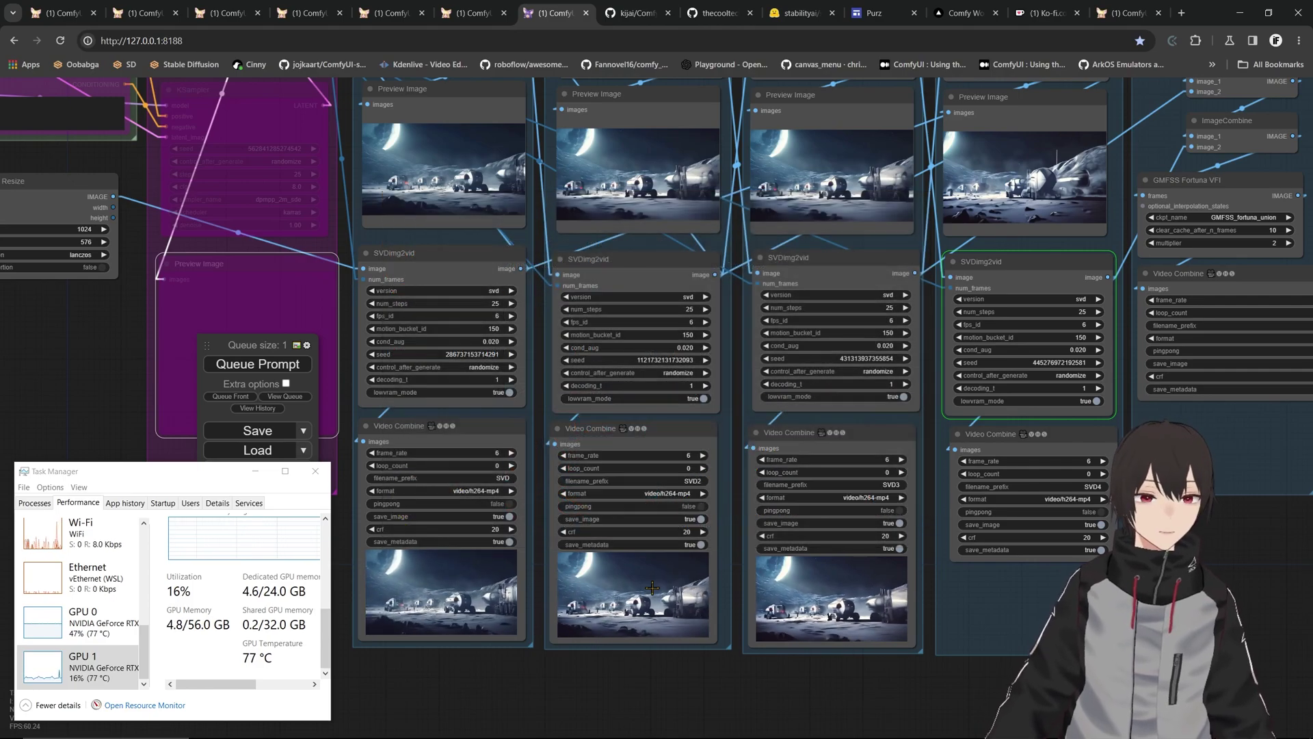
Zoom in on the 24 fps FILM-SVD Video Combine node showing the interpolated lunar convoy video.
drag(1054, 586, 891, 607)
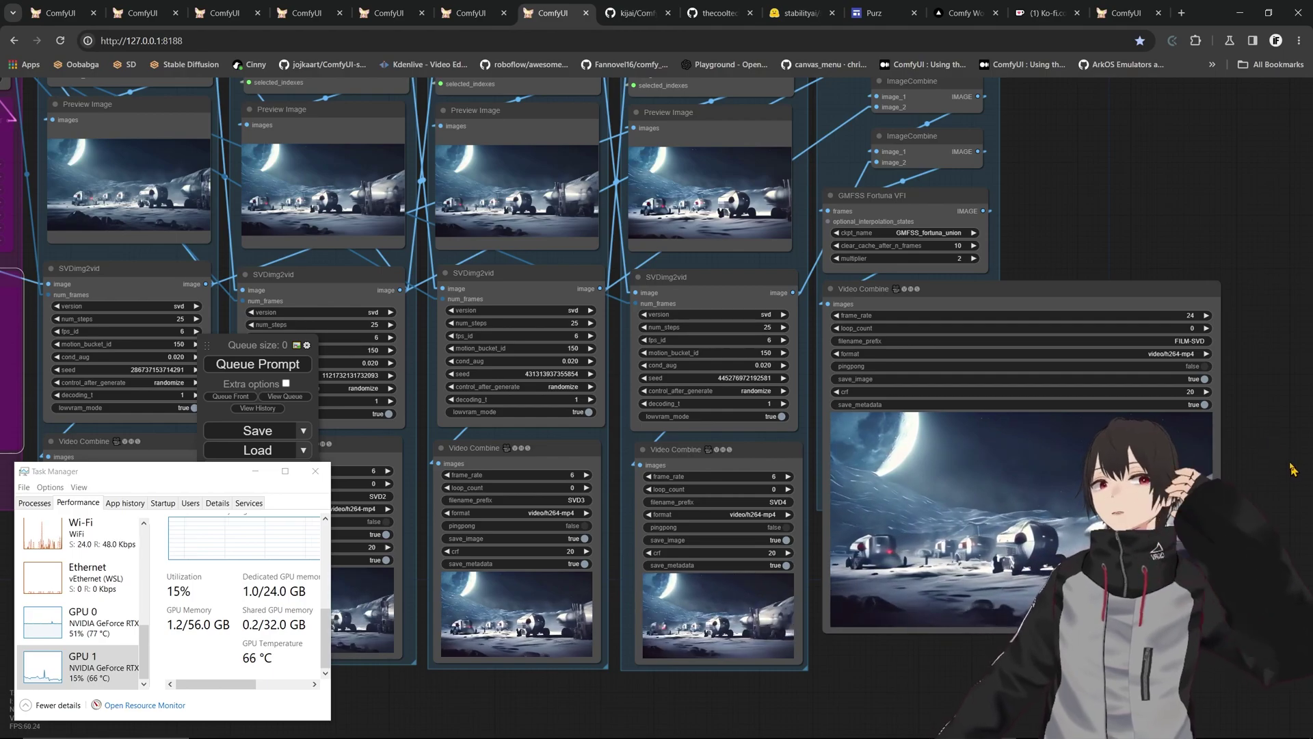
drag(1292, 469, 967, 386)
scroll(967, 386, up, 5)
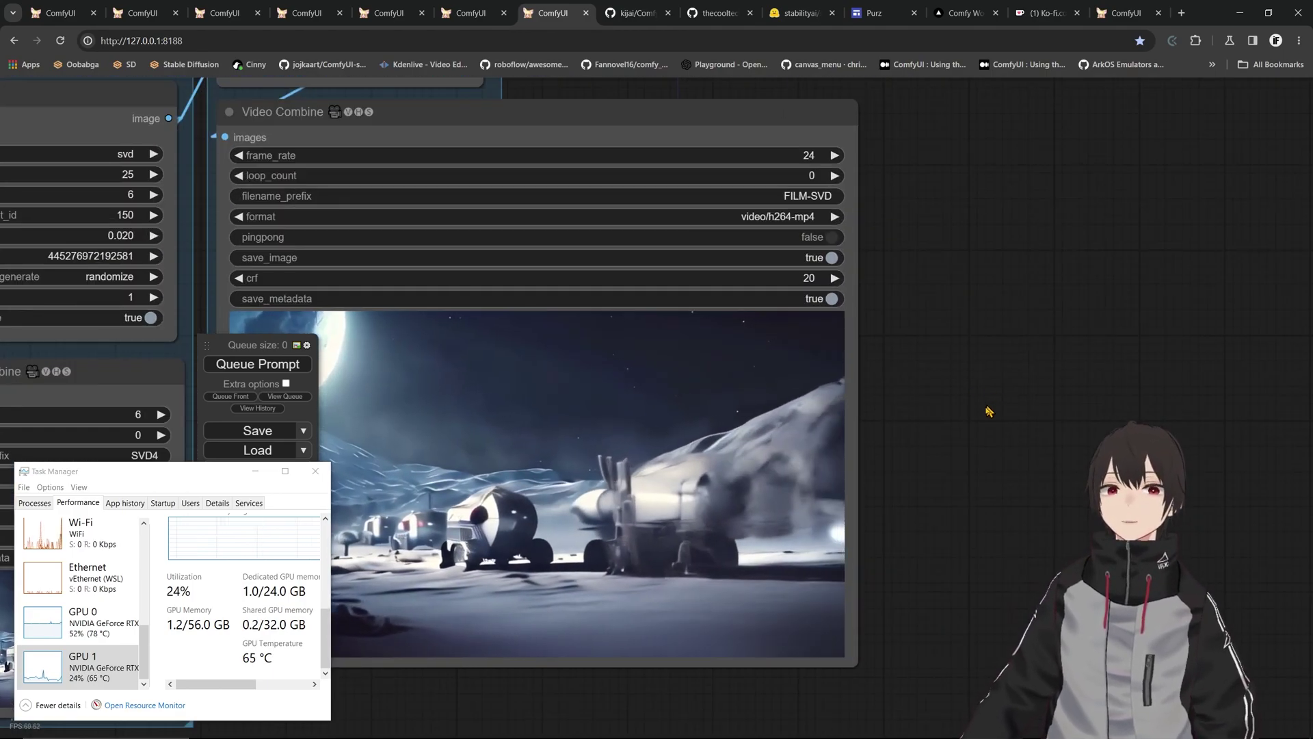
scroll(989, 411, down, 2)
scroll(979, 428, up, 5)
drag(1192, 367, 1170, 375)
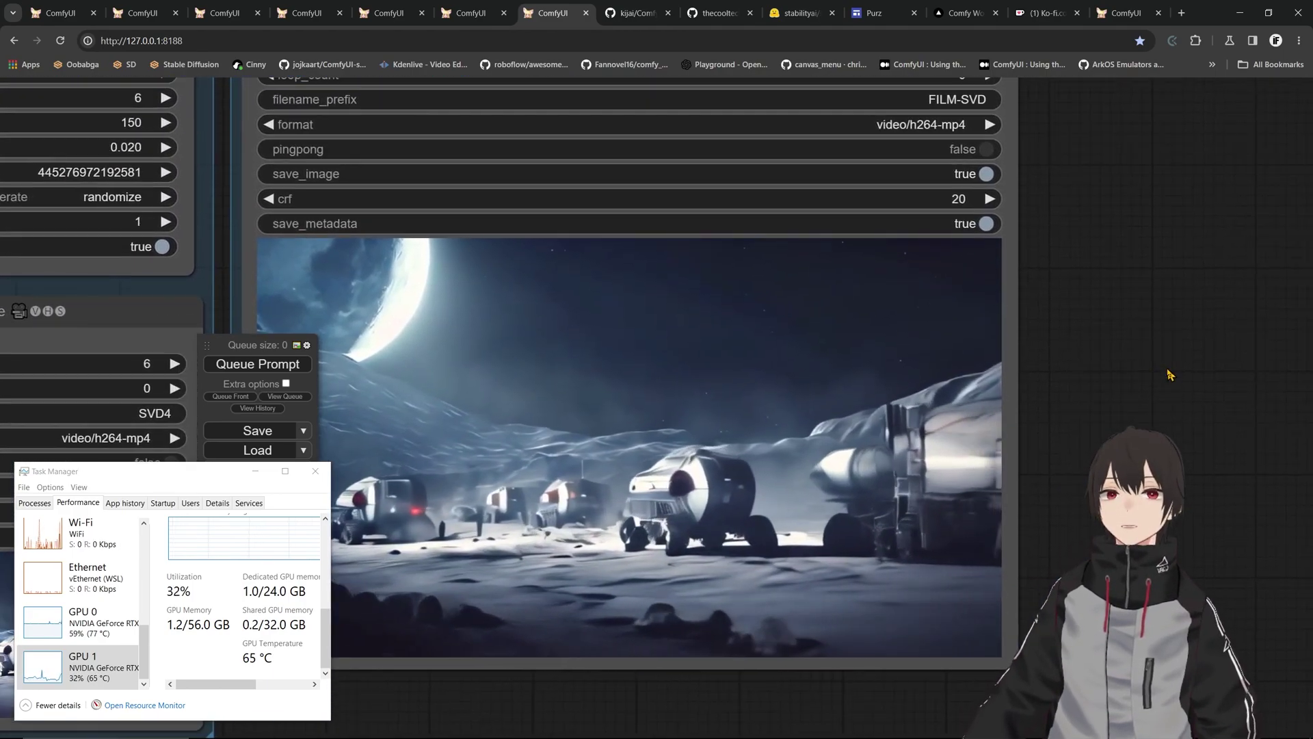